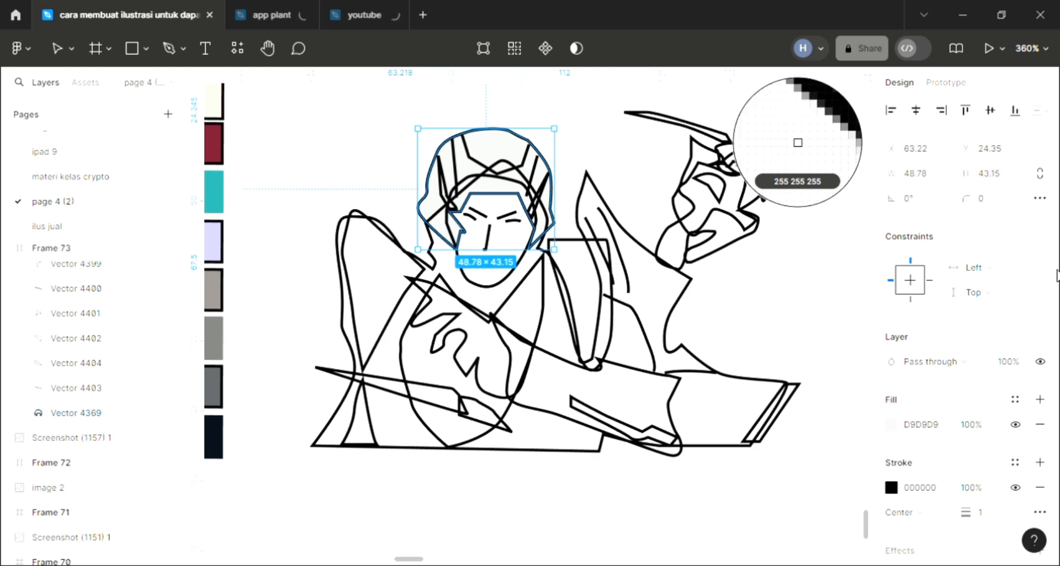
# Add a second fill of 000000 at 20% opacity over the hair shape's base fill.
pyautogui.click(1040, 399)
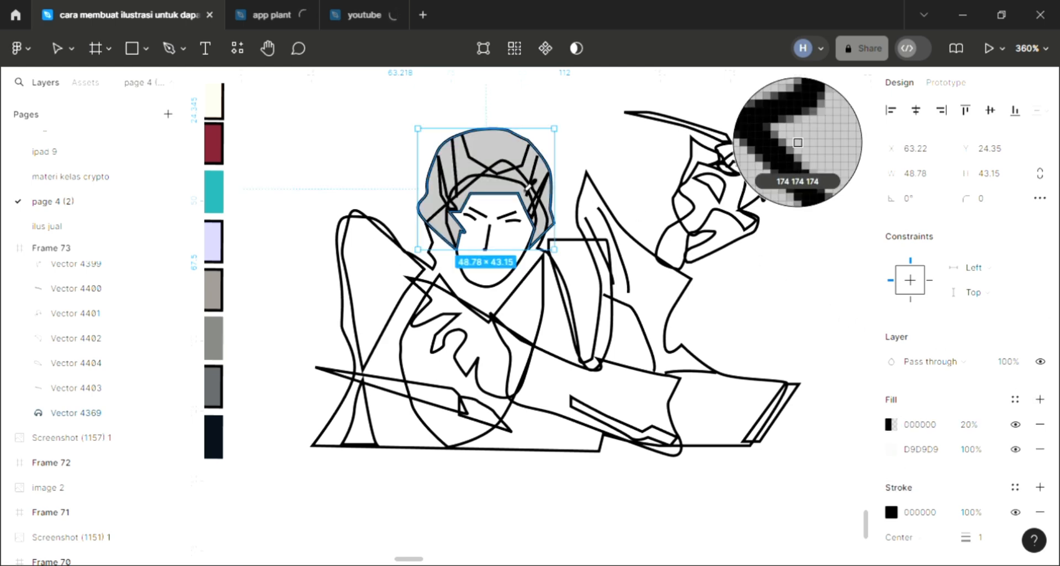
pyautogui.press('p')
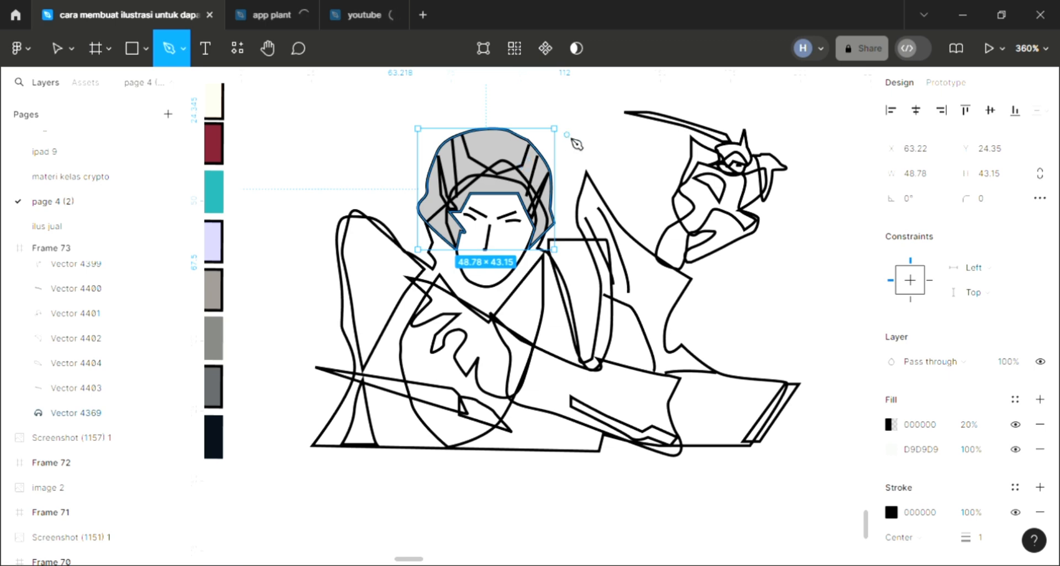
pyautogui.click(57, 48)
# Add a fill to the face outline and send the shape to the back of the frame.
pyautogui.click(533, 259)
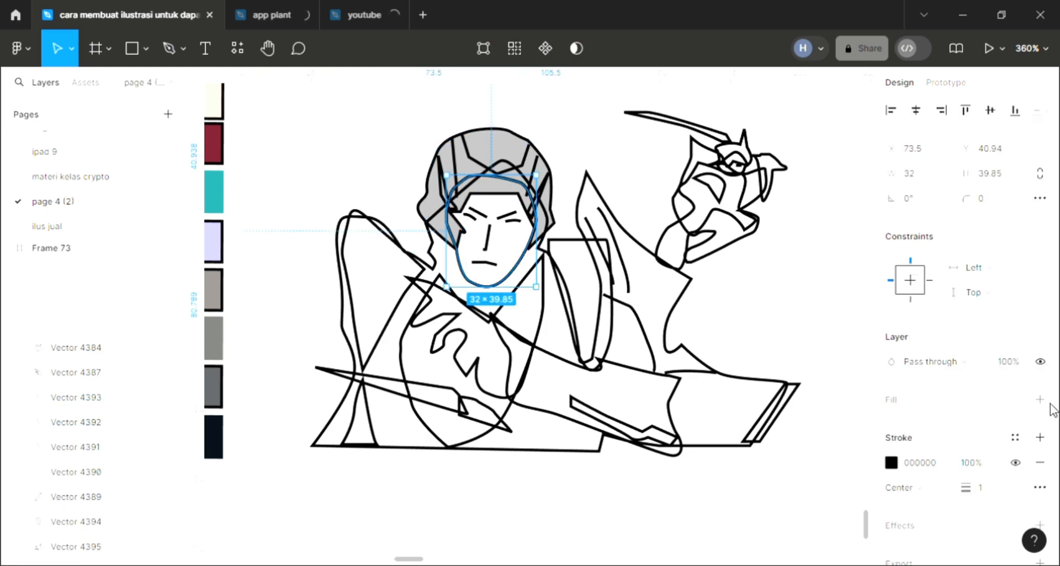
pyautogui.click(1040, 399)
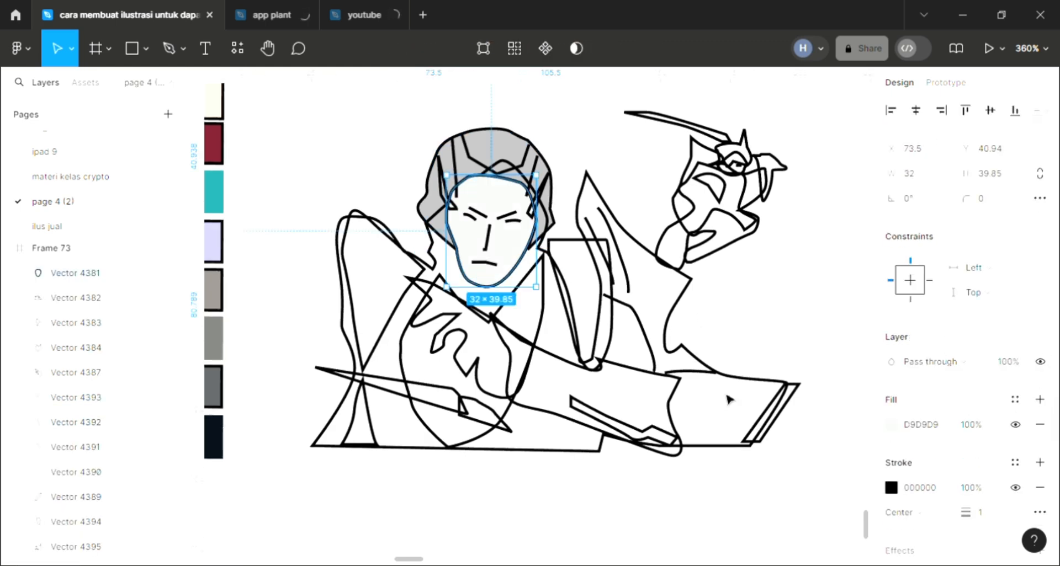
pyautogui.hotkey('ctrl', 'shift', '[')
# Recolour the face fill to the light skin tone FCD8C5, starting from a sampled colour.
pyautogui.press('i')
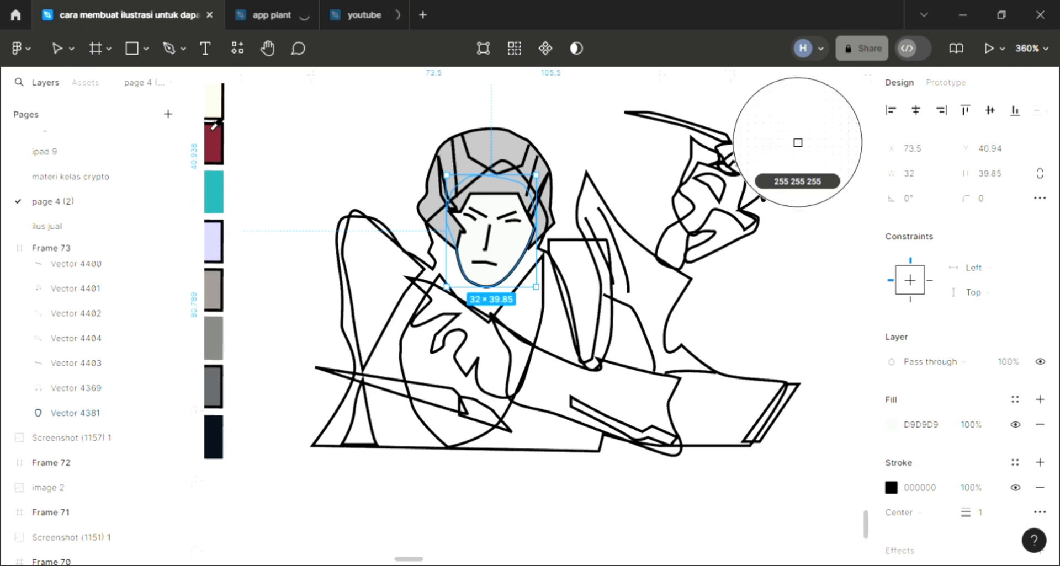
pyautogui.click(797, 142)
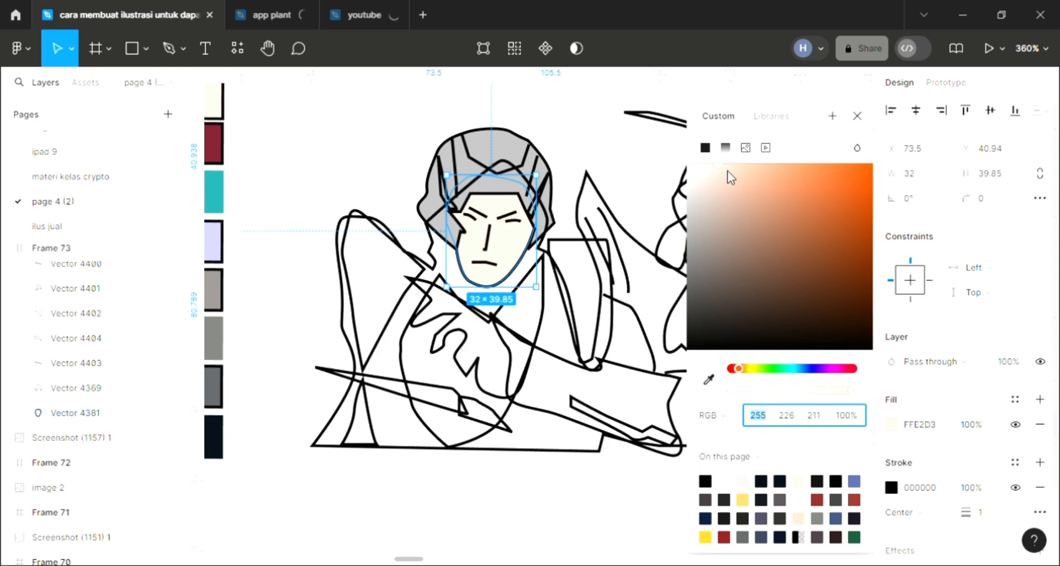
pyautogui.click(730, 177)
pyautogui.click(857, 116)
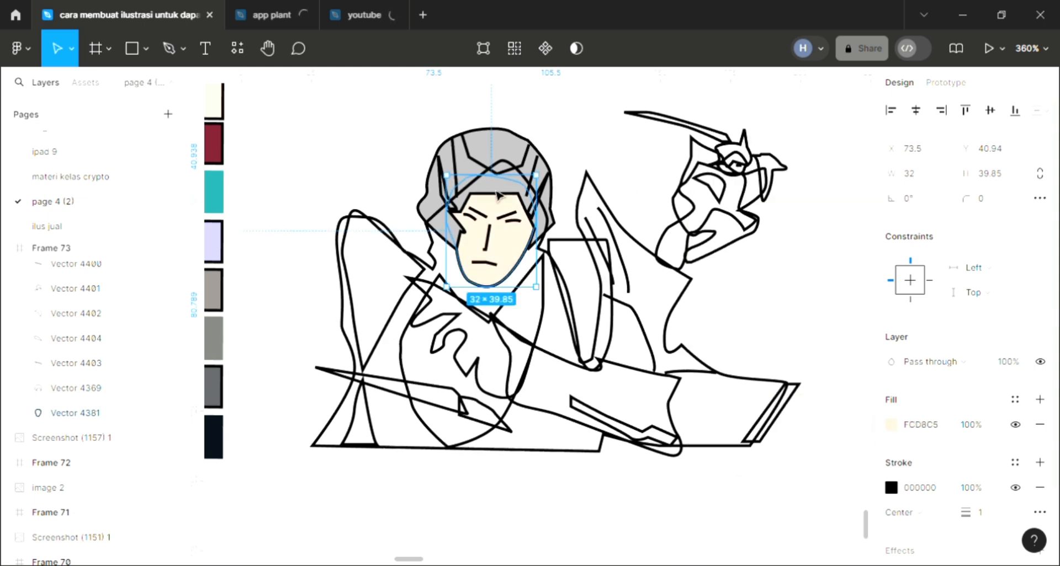
pyautogui.press('Escape')
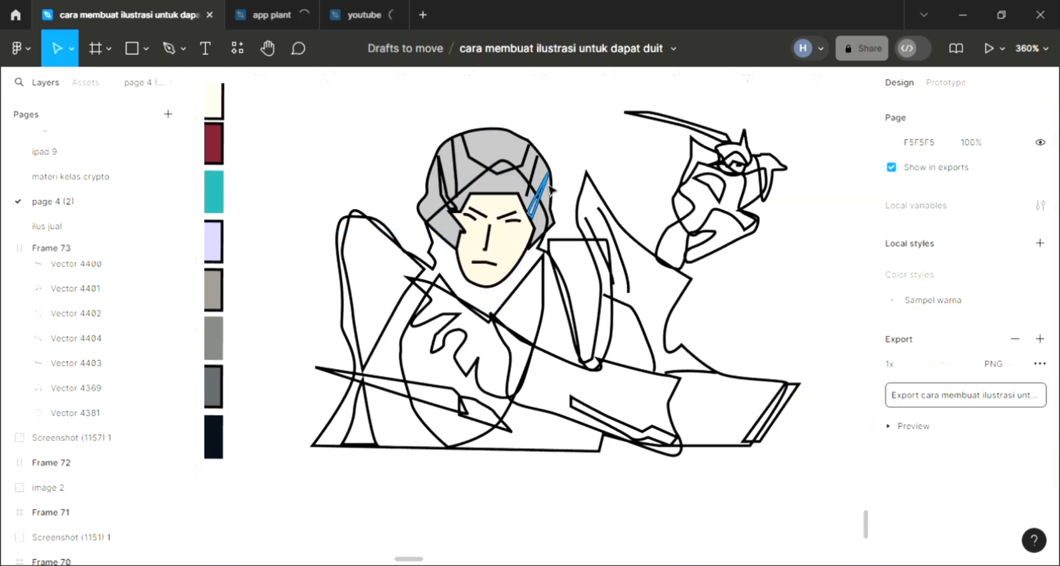
# Fill the two narrow slivers in the hair on both sides of the face with the palette's dark red 791F30.
pyautogui.click(533, 199)
pyautogui.keyDown('shift'); pyautogui.click(449, 188); pyautogui.keyUp('shift')
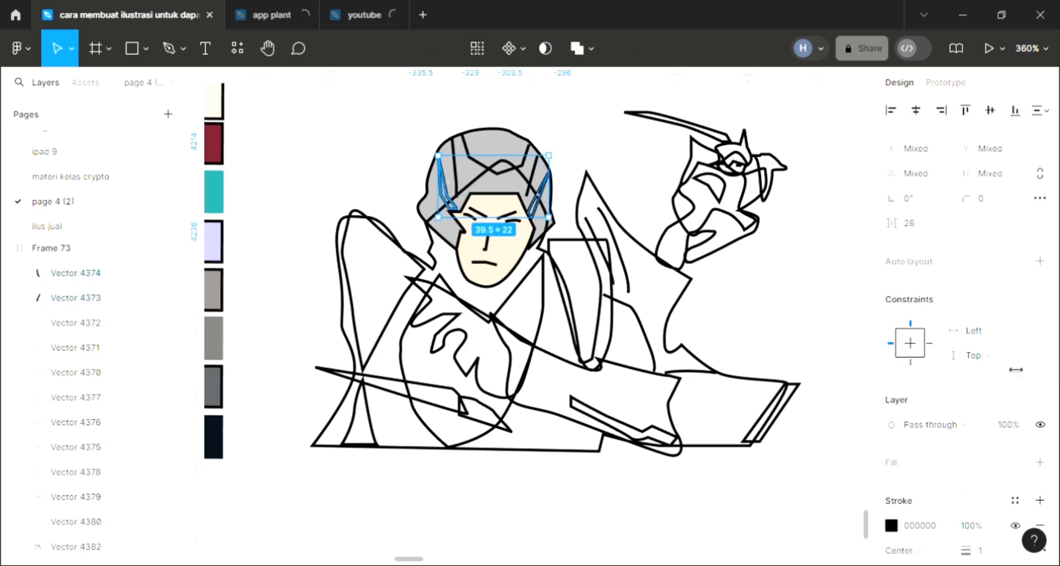
pyautogui.click(1040, 462)
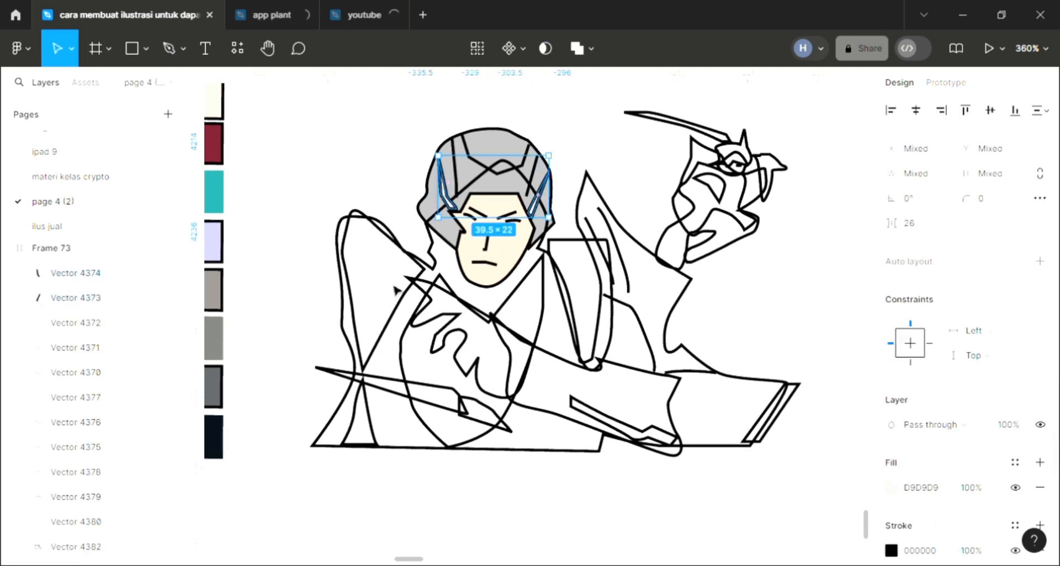
pyautogui.press('i')
pyautogui.click(219, 149)
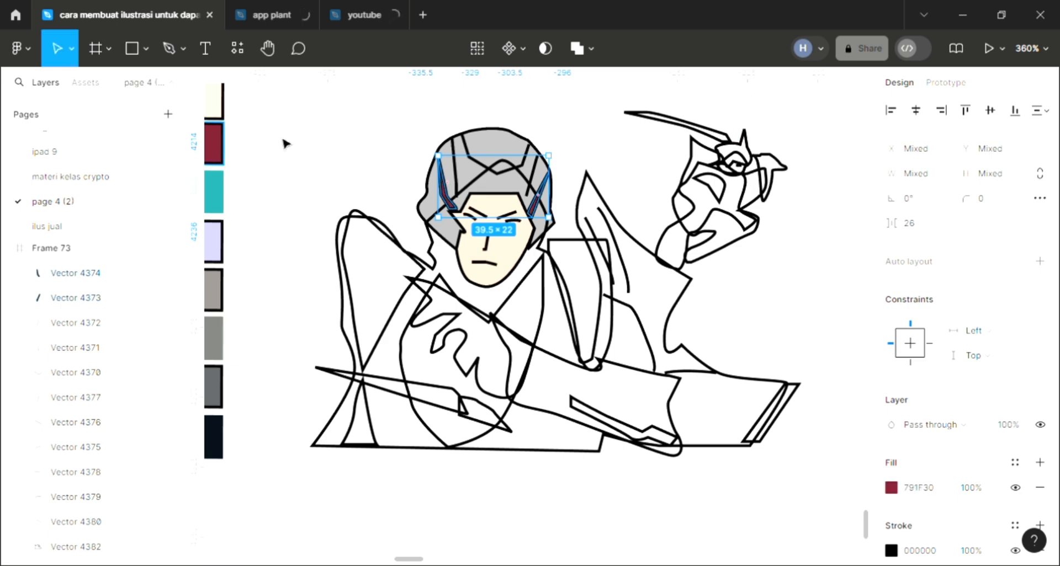
pyautogui.press('Escape')
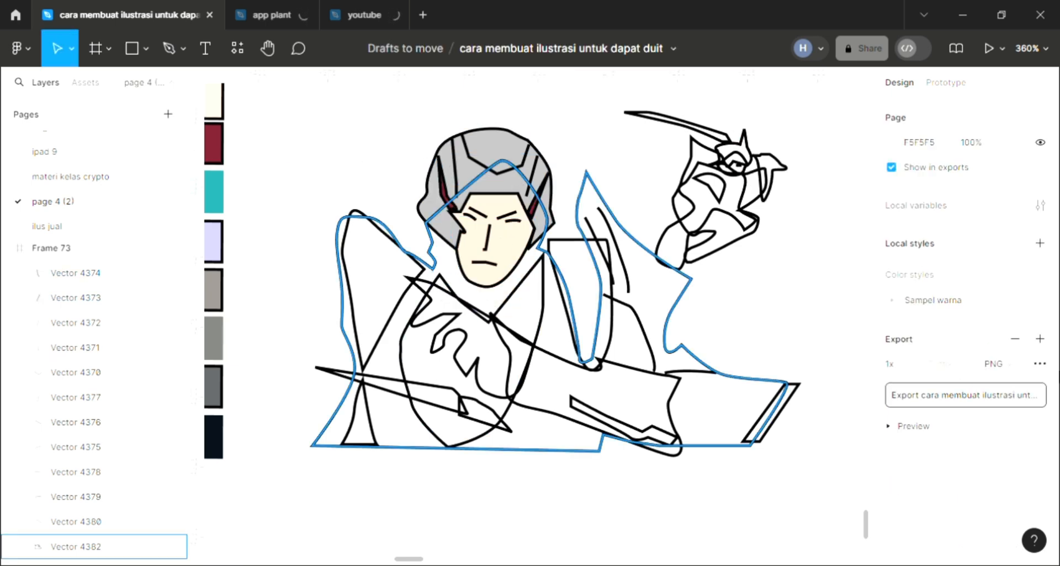
# Fill the large cloak outline with the palette's dark red 791F30 and send it to the back.
pyautogui.click(601, 287)
pyautogui.click(1038, 399)
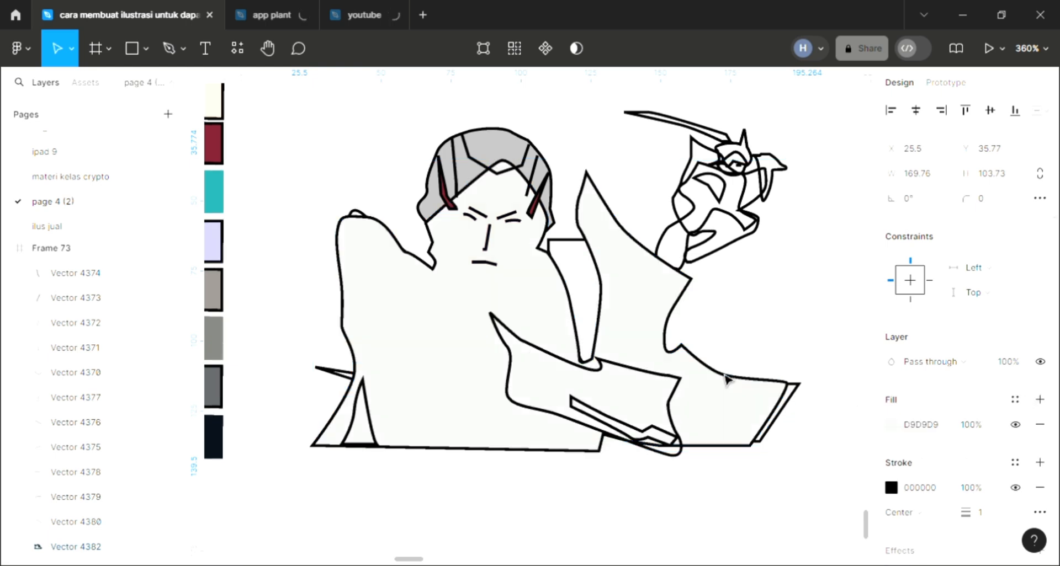
pyautogui.hotkey('ctrl', 'shift', '[')
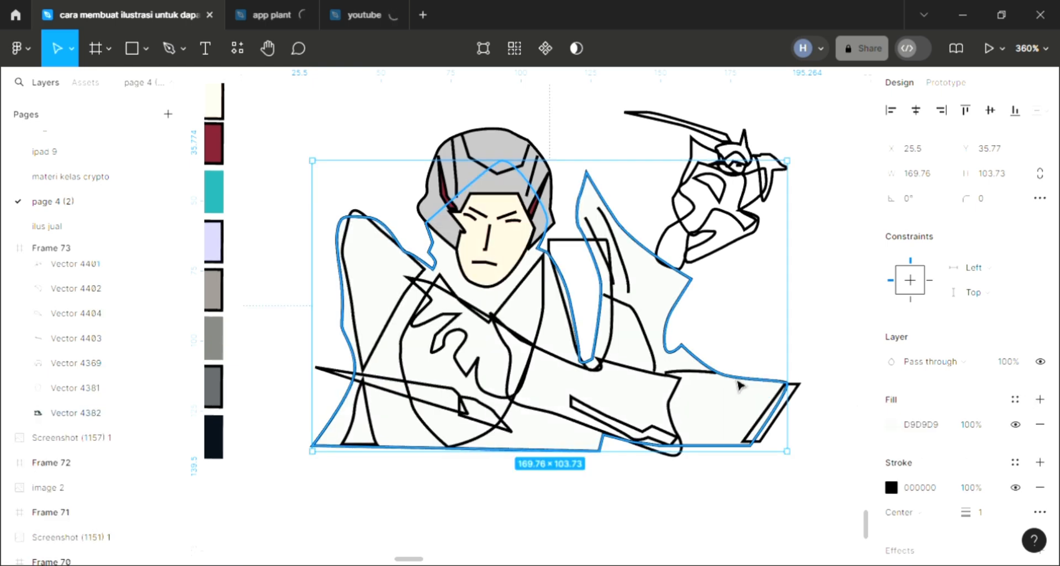
pyautogui.press('i')
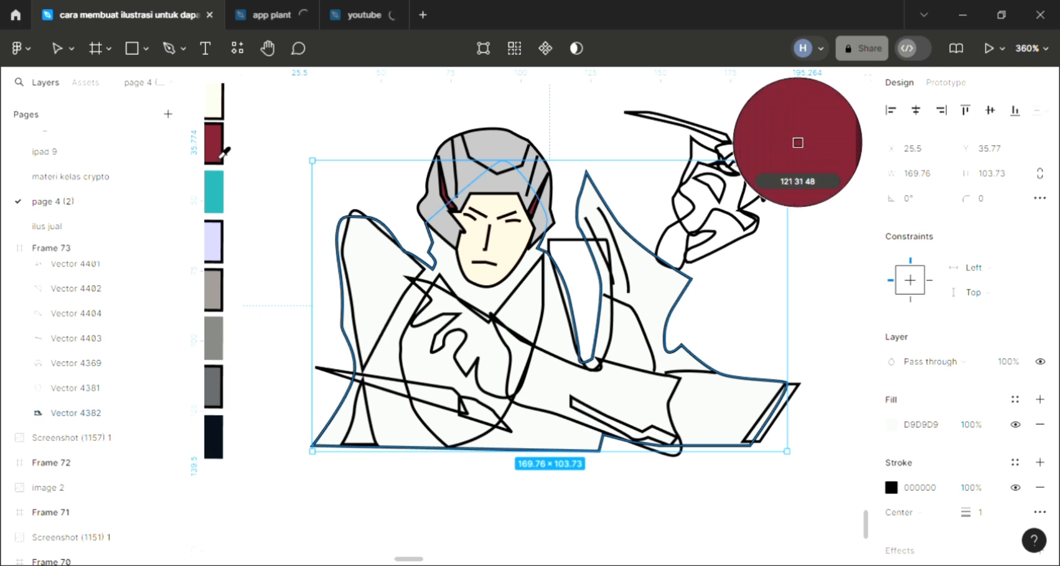
pyautogui.click(218, 148)
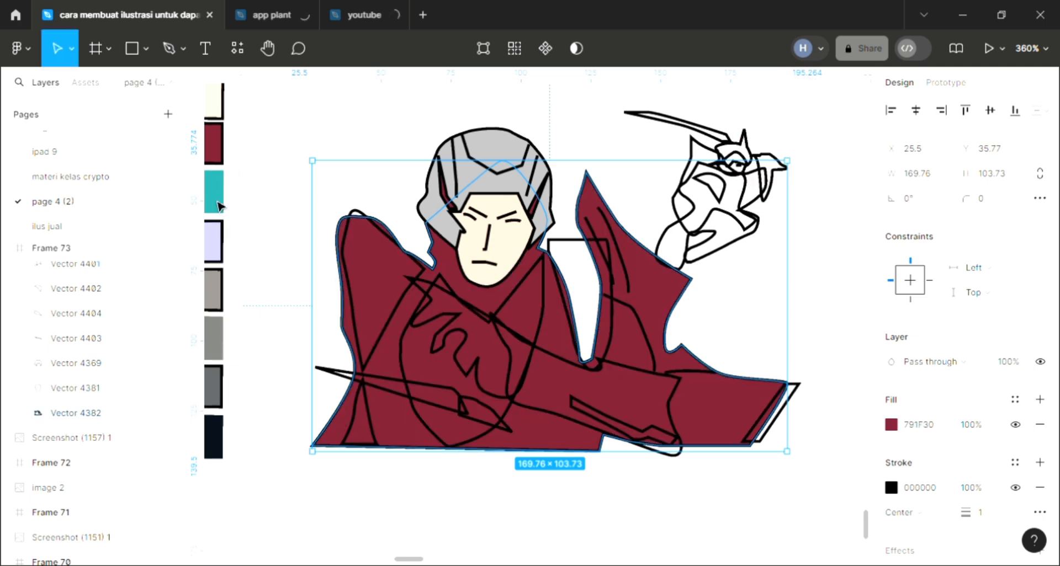
# Fill the pointed shoulder panel on the cloak's left side with the palette's dark navy, RGB 8 15 25.
pyautogui.click(389, 237)
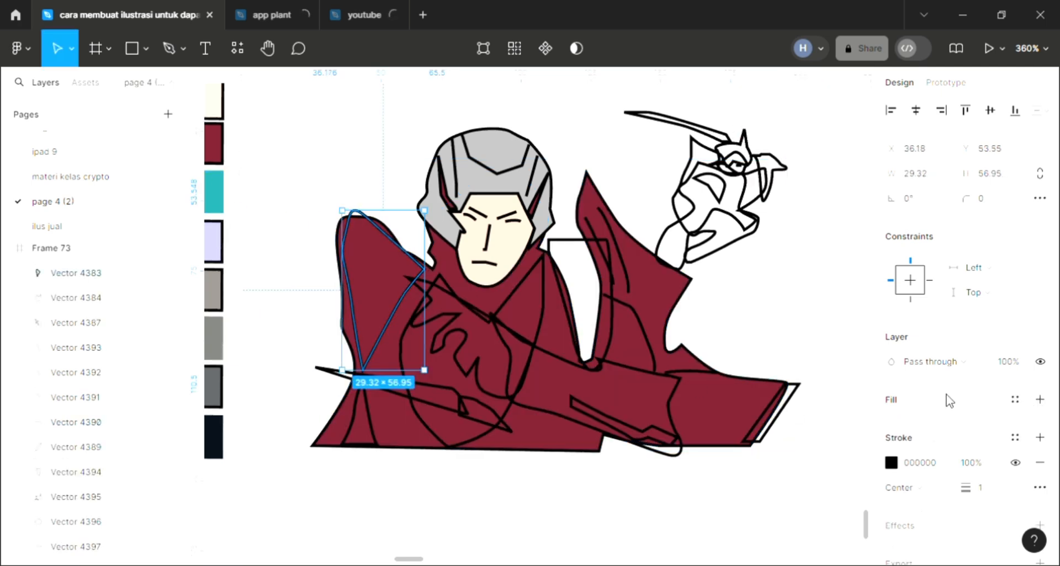
pyautogui.press('i')
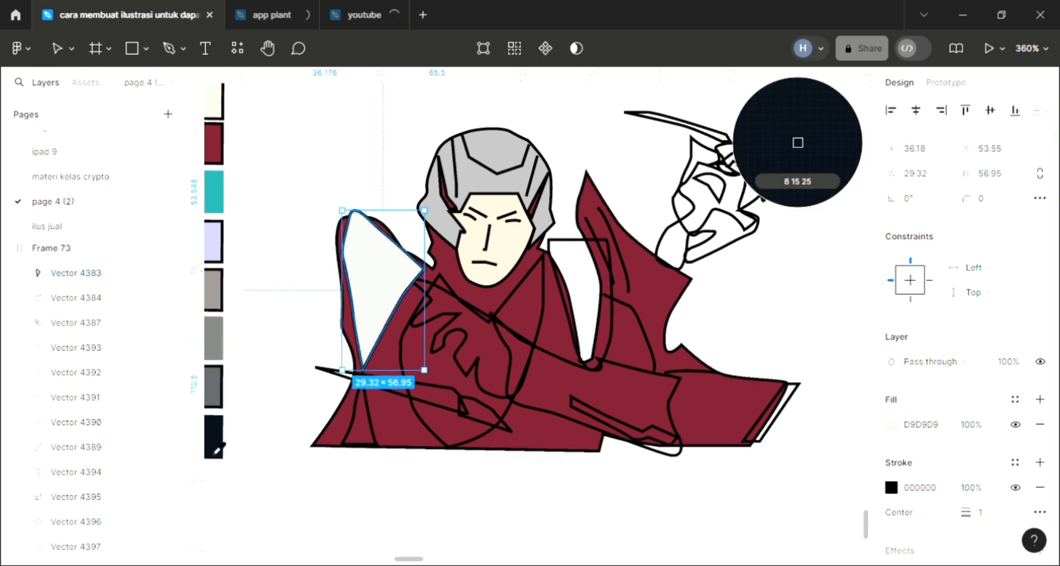
pyautogui.click(216, 441)
# Give the tapered shape in the cloak's gap beside the neck a D9D9D9 fill and send it to the back.
pyautogui.click(294, 316)
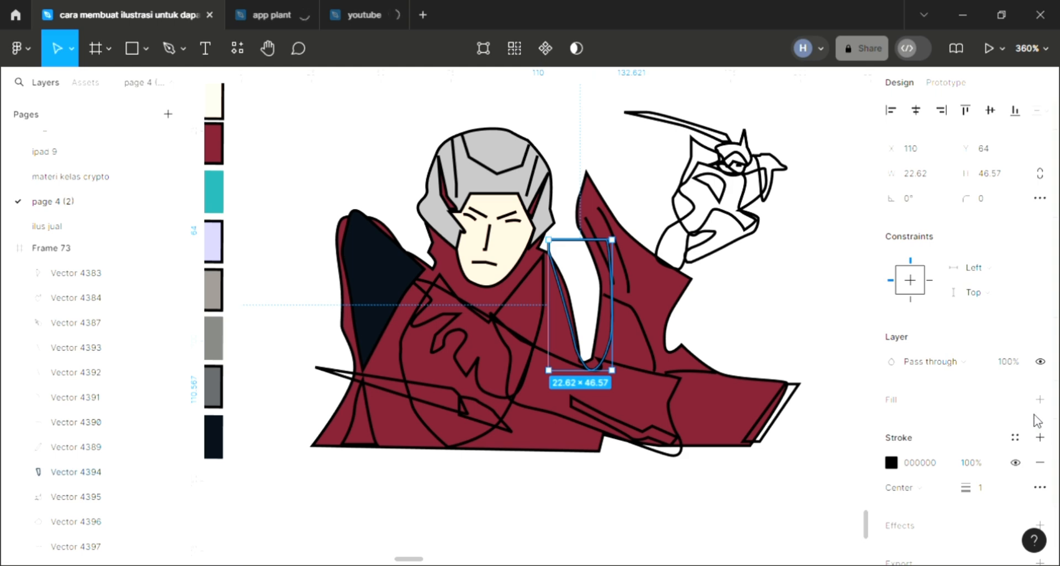
pyautogui.click(1039, 399)
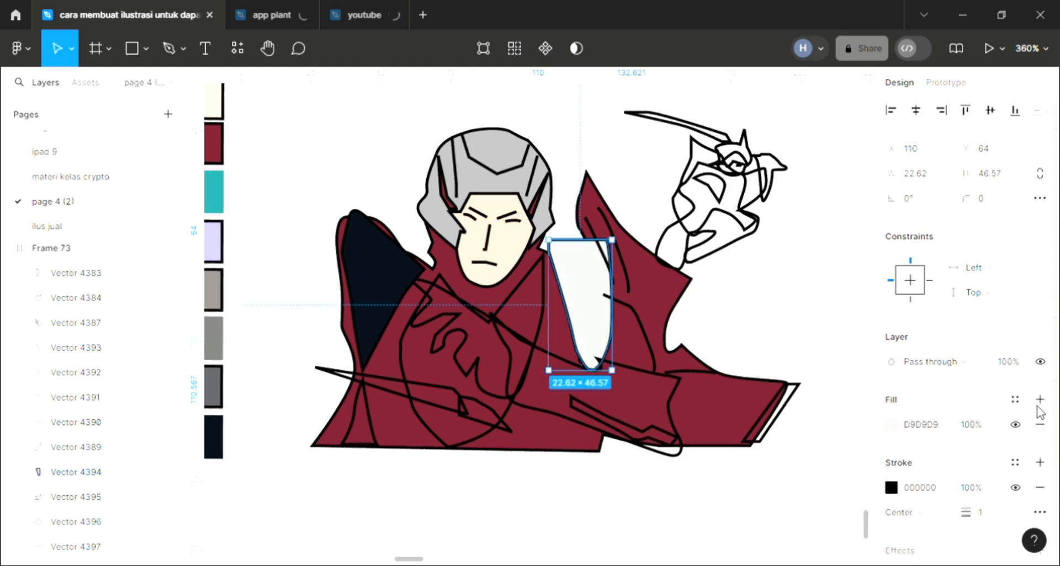
pyautogui.hotkey('ctrl', 'shift', '[')
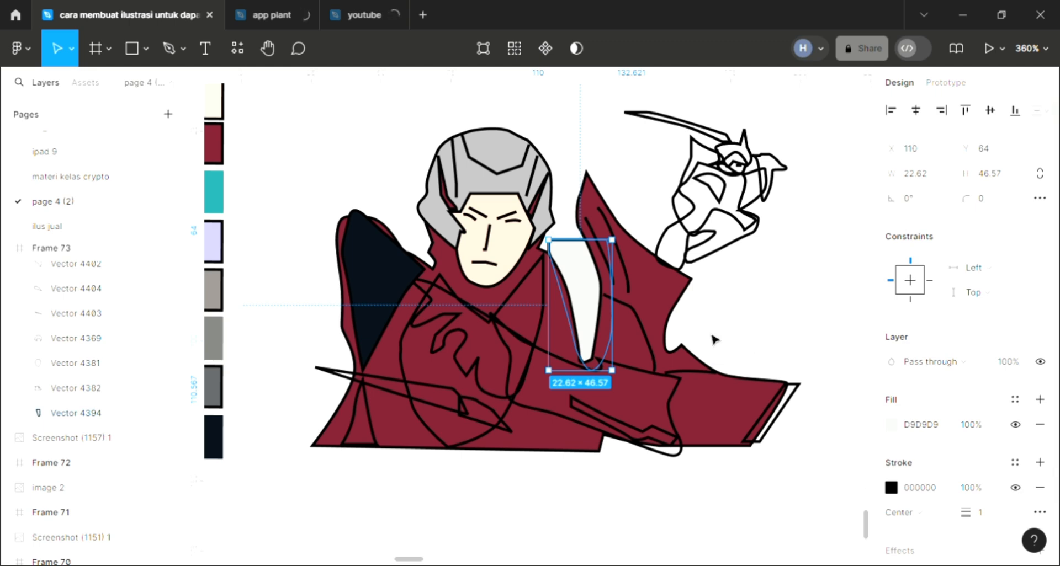
# Fill the knife blade with D9D9D9 and the knife handle with the palette's dark navy 080F19.
pyautogui.click(493, 423)
pyautogui.click(1039, 399)
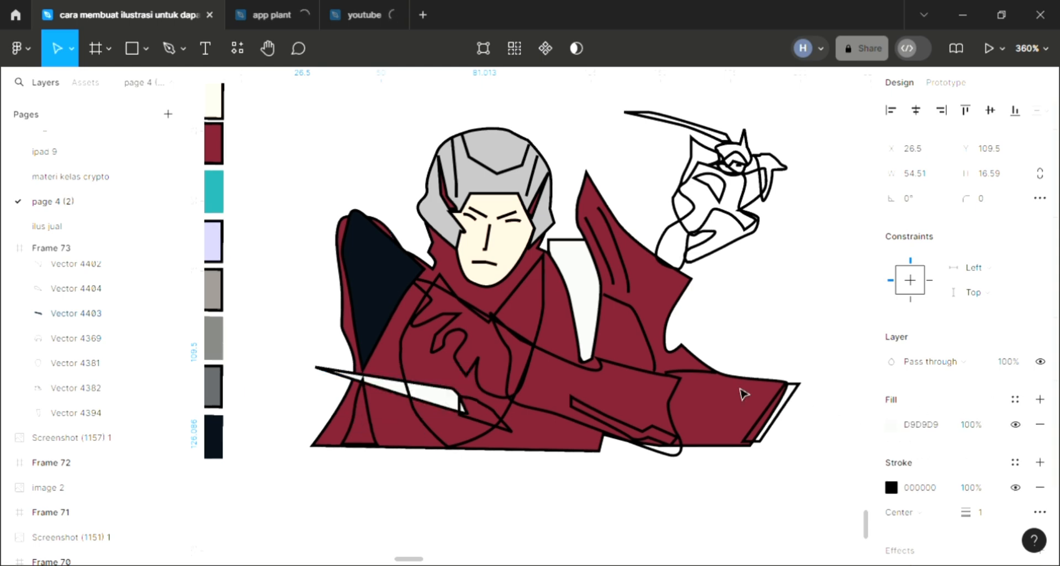
pyautogui.click(486, 417)
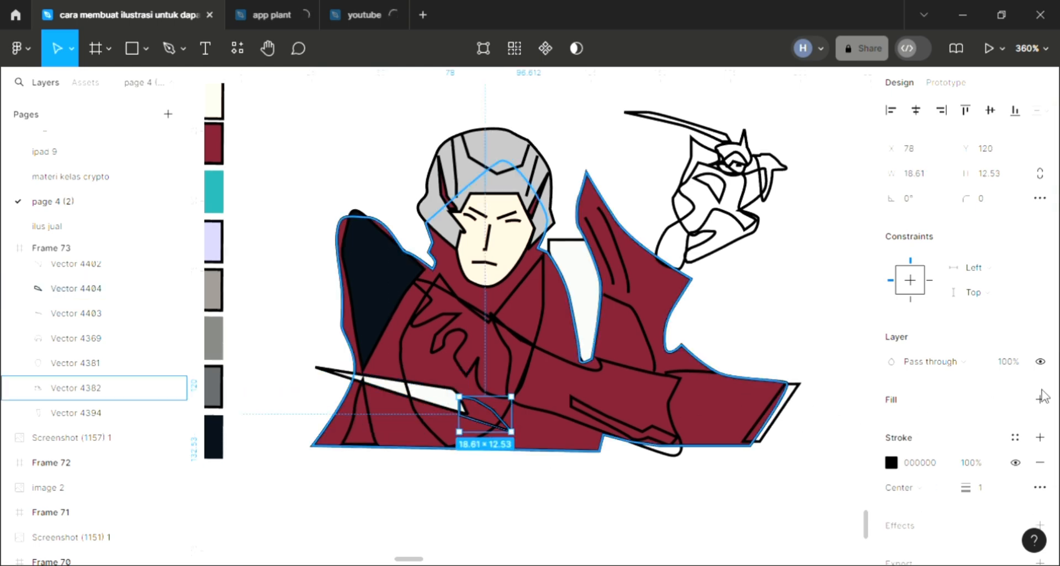
pyautogui.click(1040, 400)
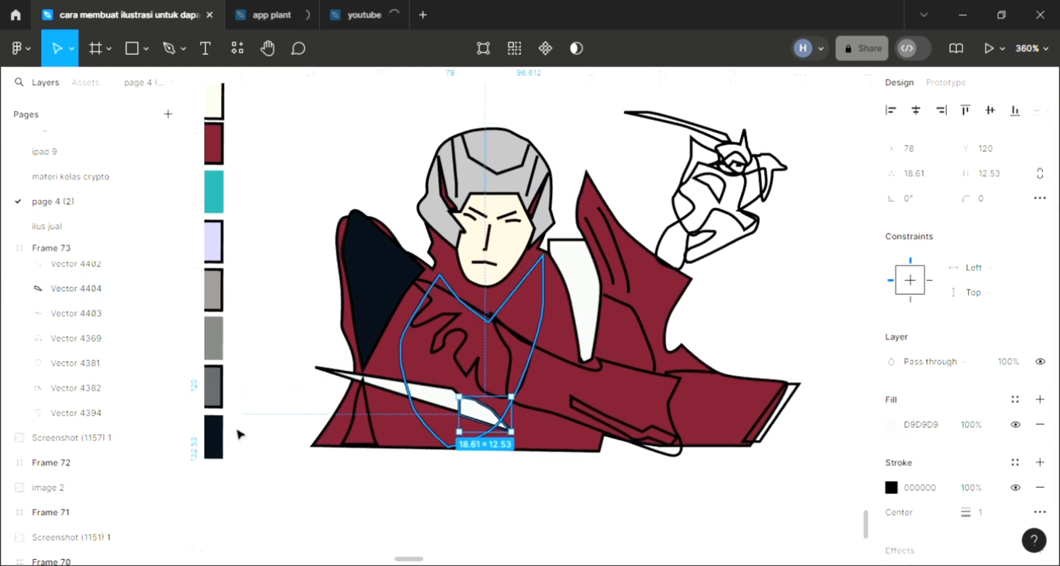
pyautogui.press('i')
pyautogui.click(499, 385)
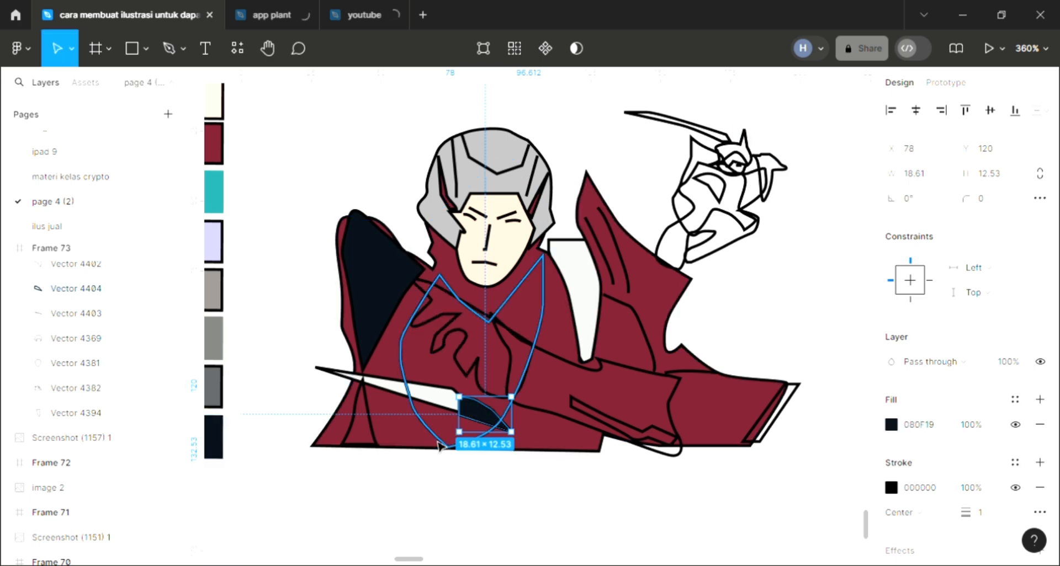
# Fill the chest shape below the neck with dark navy and send it to the back.
pyautogui.click(446, 445)
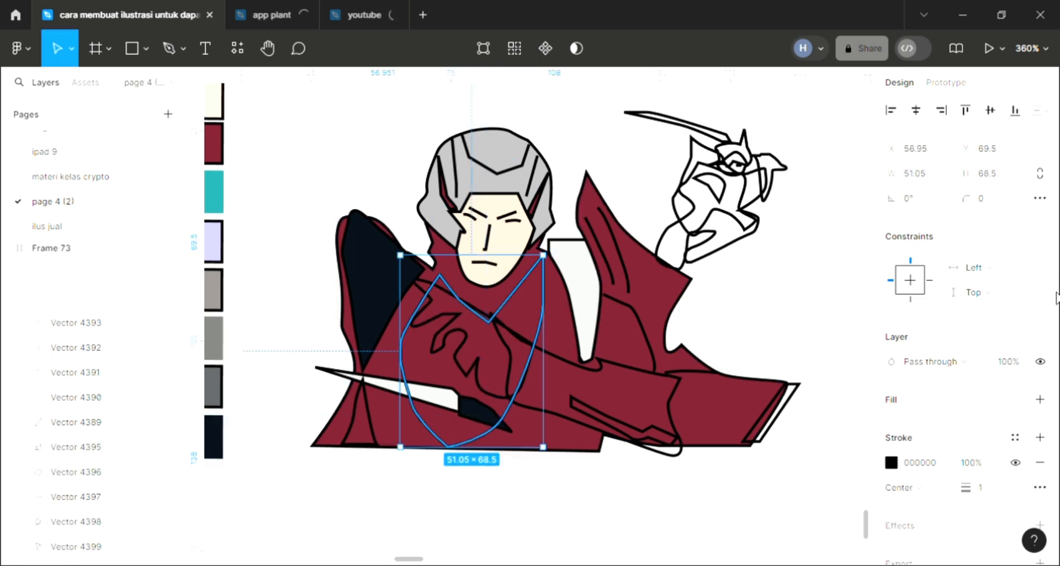
pyautogui.click(977, 400)
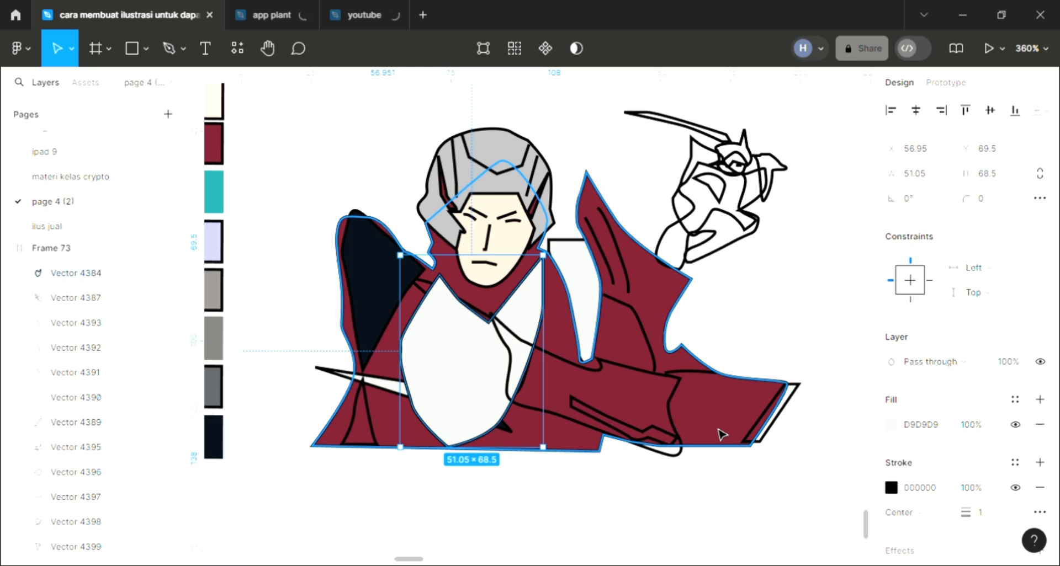
pyautogui.press('[')
pyautogui.press('i')
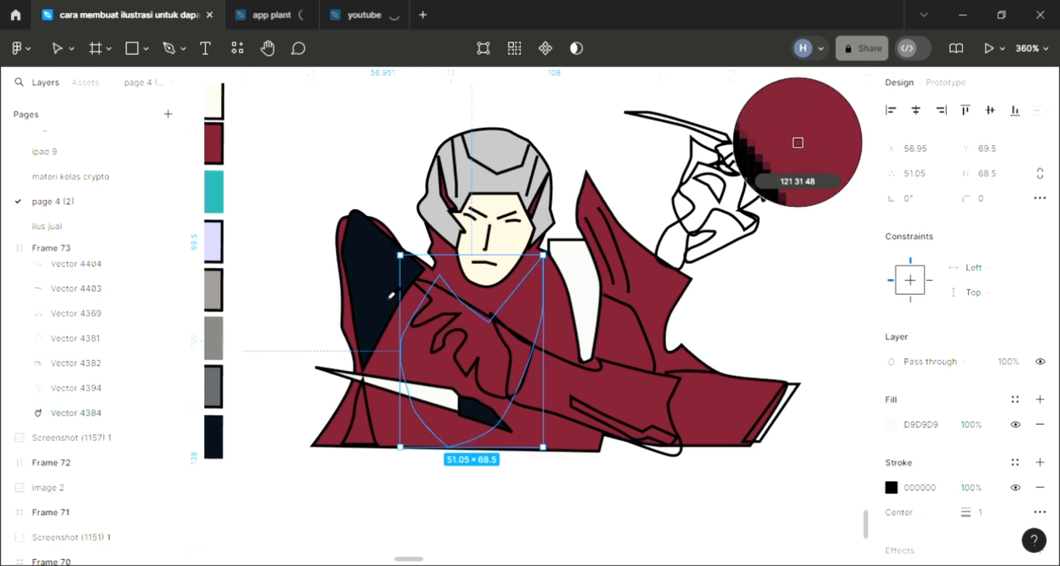
pyautogui.click(360, 420)
# Send the dark red cloak shape to the back, behind the chest shape.
pyautogui.click(329, 444)
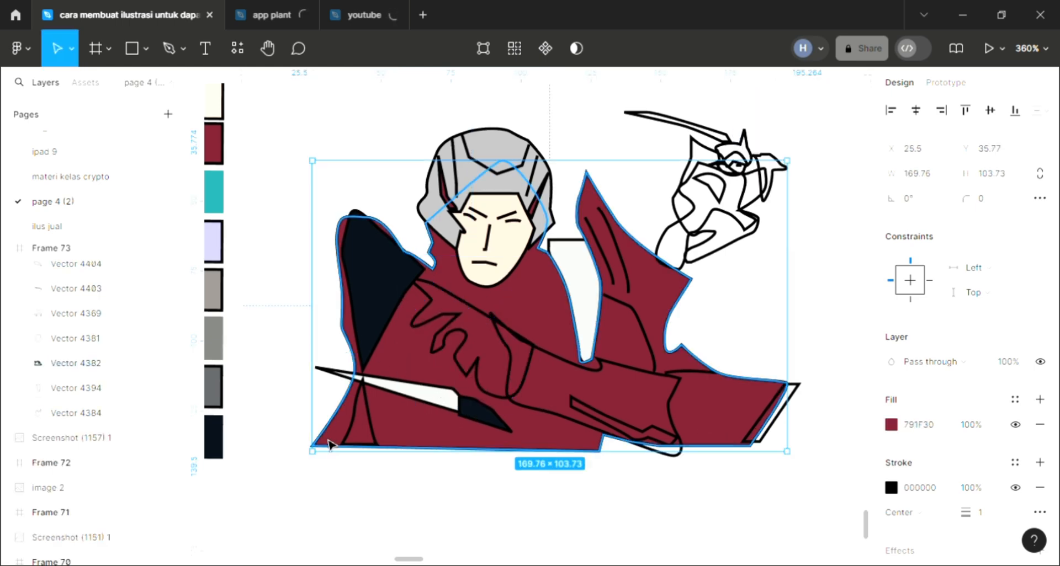
pyautogui.press('[')
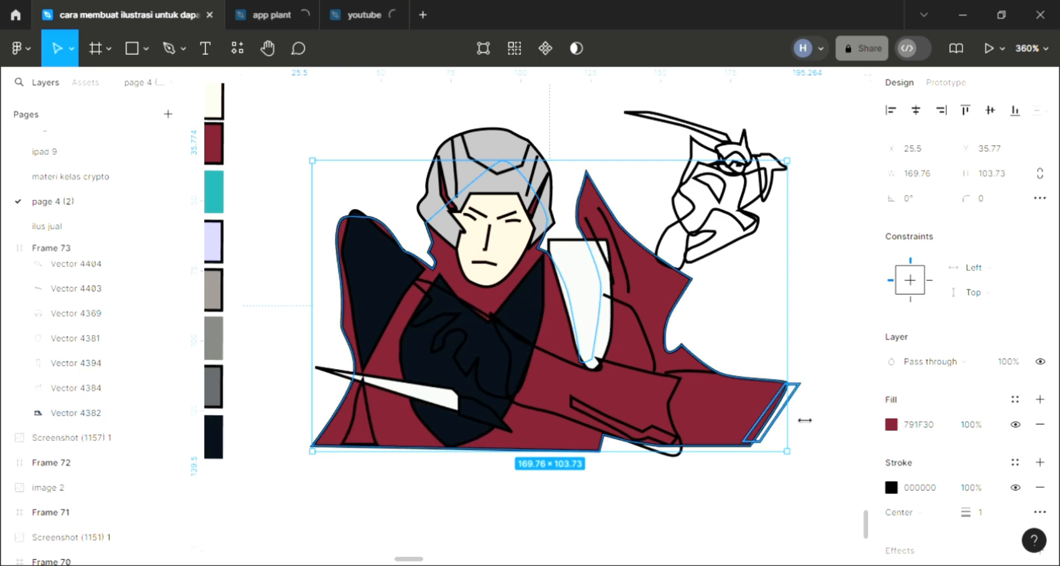
pyautogui.press('Escape')
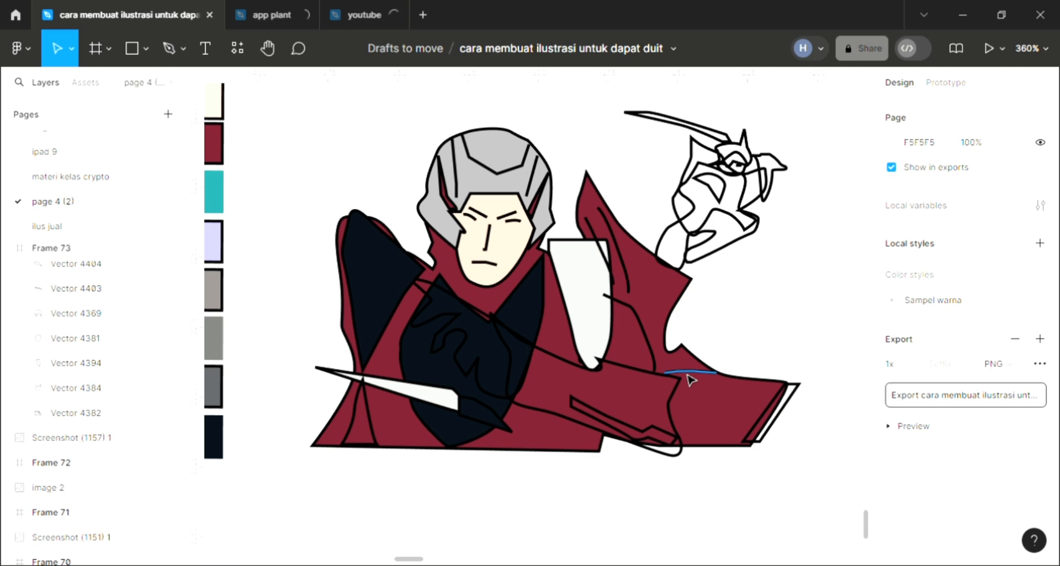
# Fill the thin angular strip on the forearm with the palette's teal 24A2A5.
pyautogui.click(622, 430)
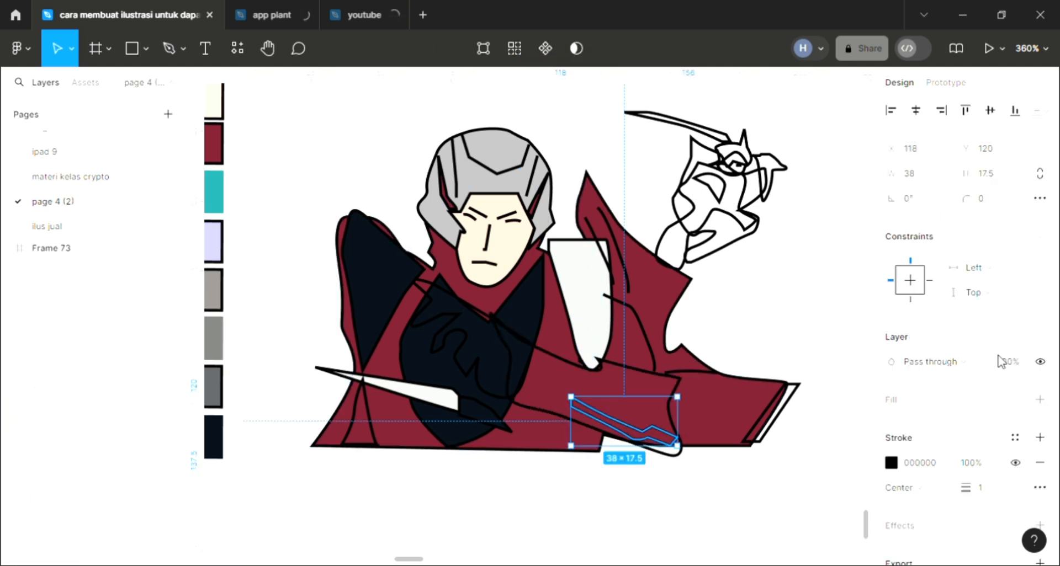
pyautogui.click(1039, 401)
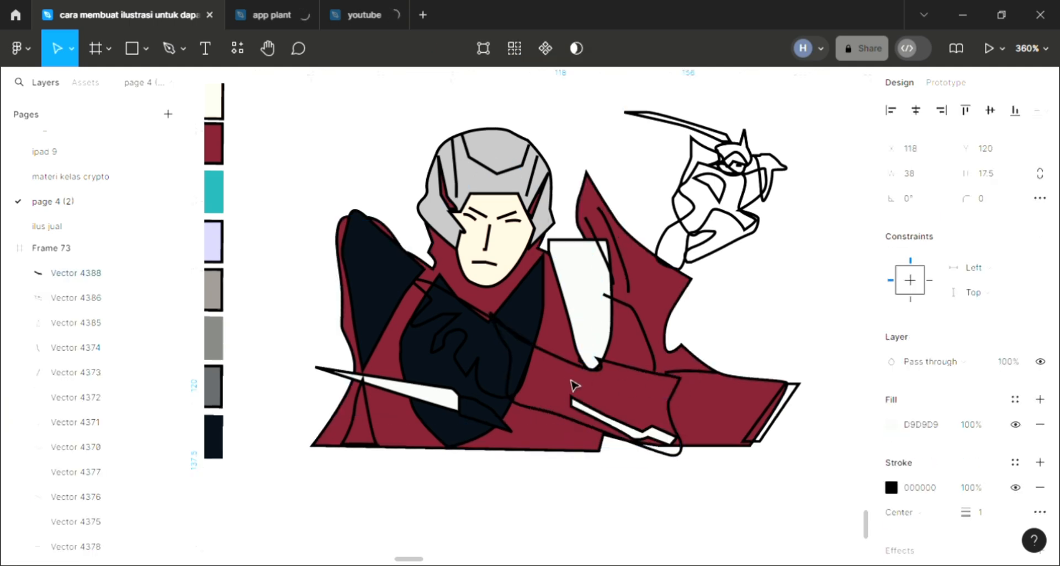
pyautogui.press('i')
pyautogui.click(214, 192)
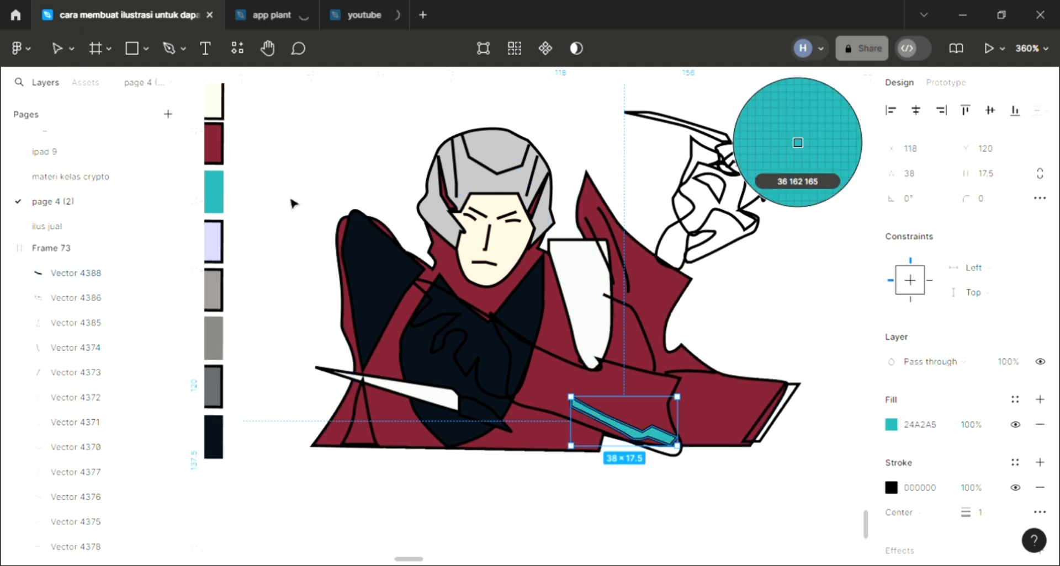
pyautogui.click(291, 201)
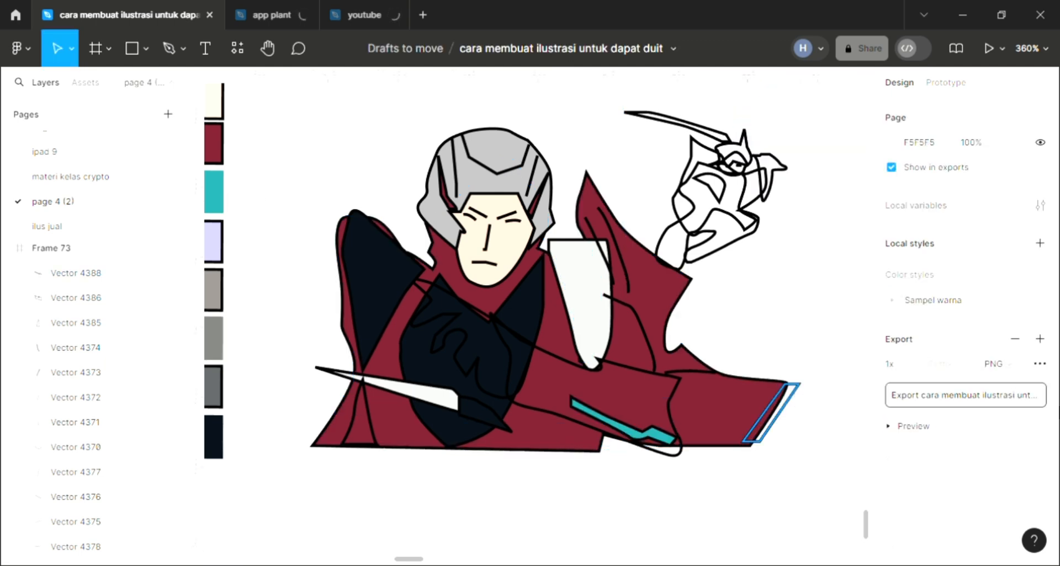
# Fill the slanted cuff strip at the end of the large figure's sleeve with teal 24A2A5 sampled from the forearm strip.
pyautogui.click(764, 427)
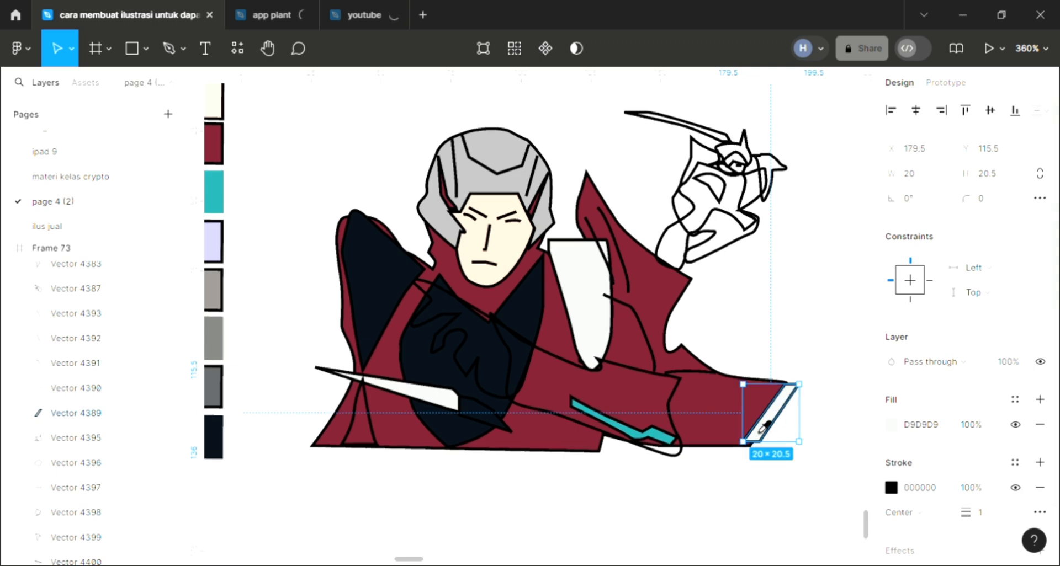
pyautogui.press('i')
pyautogui.click(659, 435)
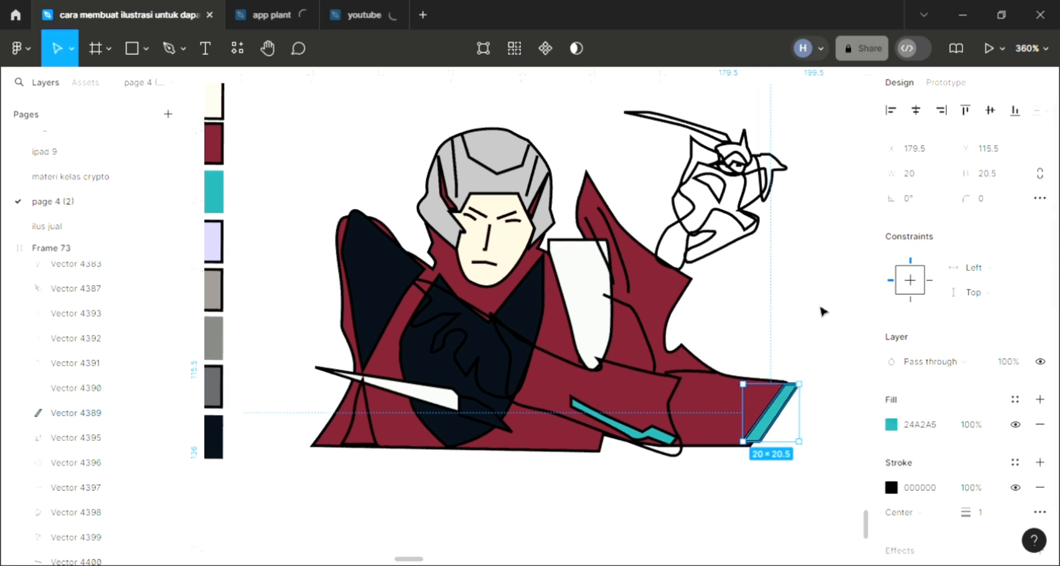
pyautogui.press('Escape')
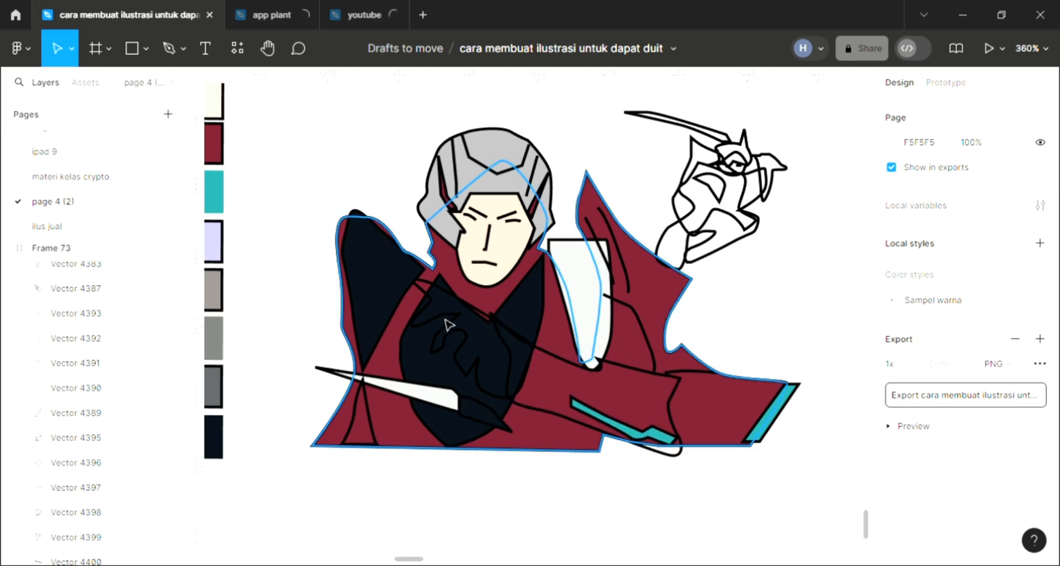
# Add a D9D9D9 fill to the jagged hand shape in front of the large figure's chest.
pyautogui.click(520, 337)
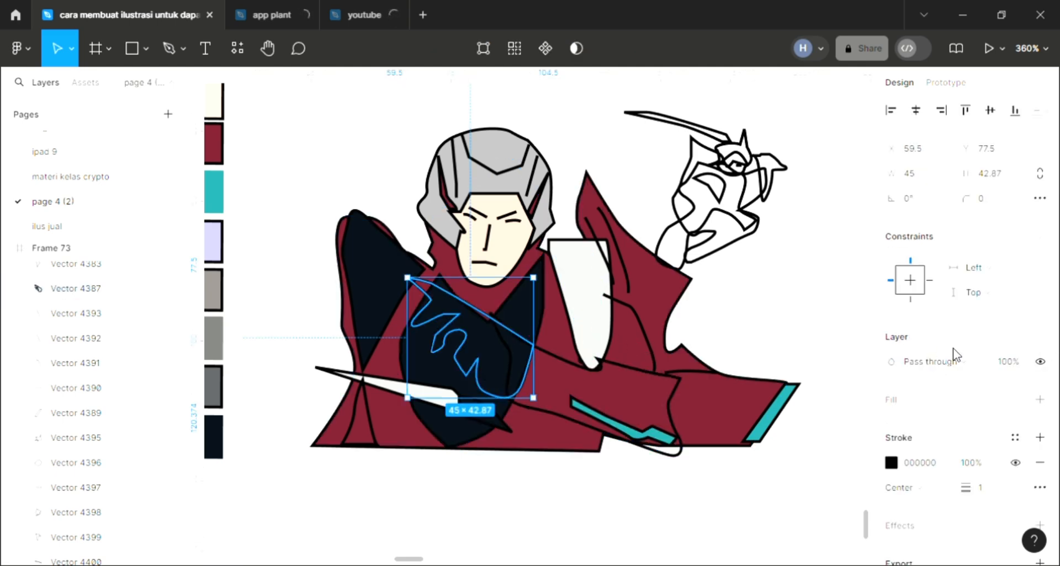
pyautogui.click(1041, 399)
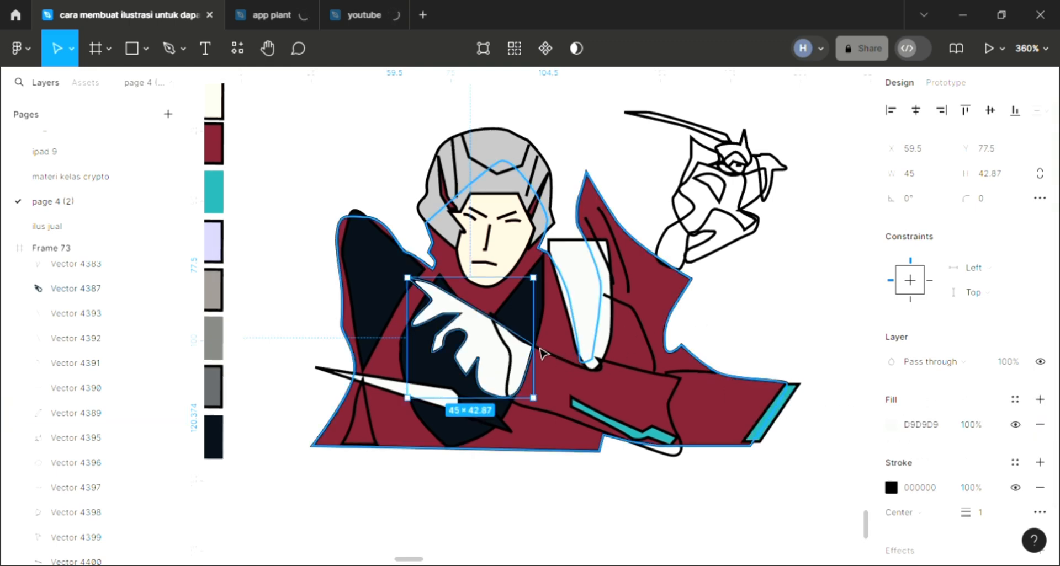
pyautogui.click(742, 309)
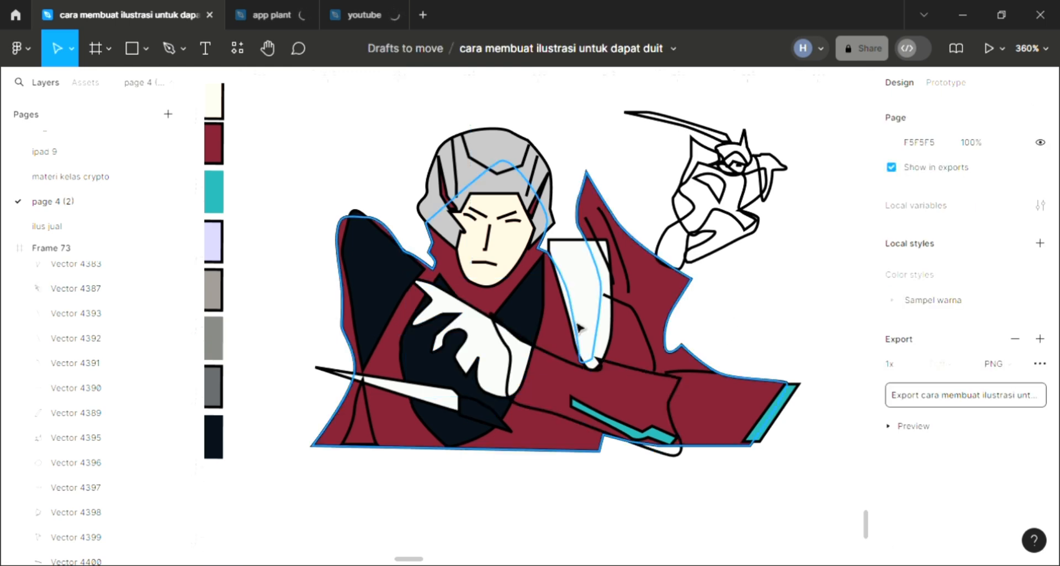
# Recolour the stroke of the lower curved fold line on the raised cloak to teal 24A2A5 sampled from the cuff strip.
pyautogui.scroll(2, 574, 326)
pyautogui.scroll(4, 420, 362)
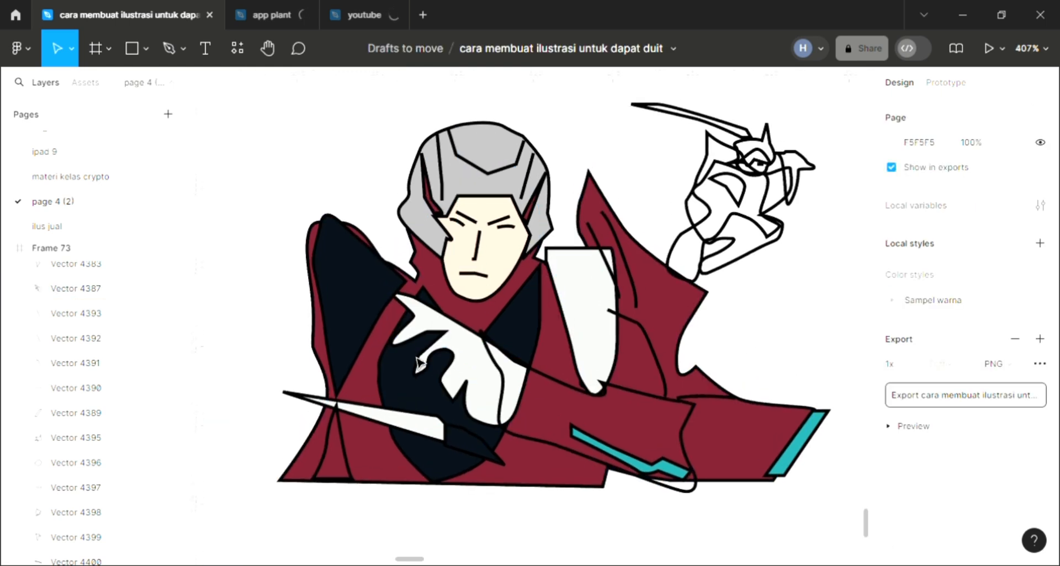
pyautogui.click(660, 387)
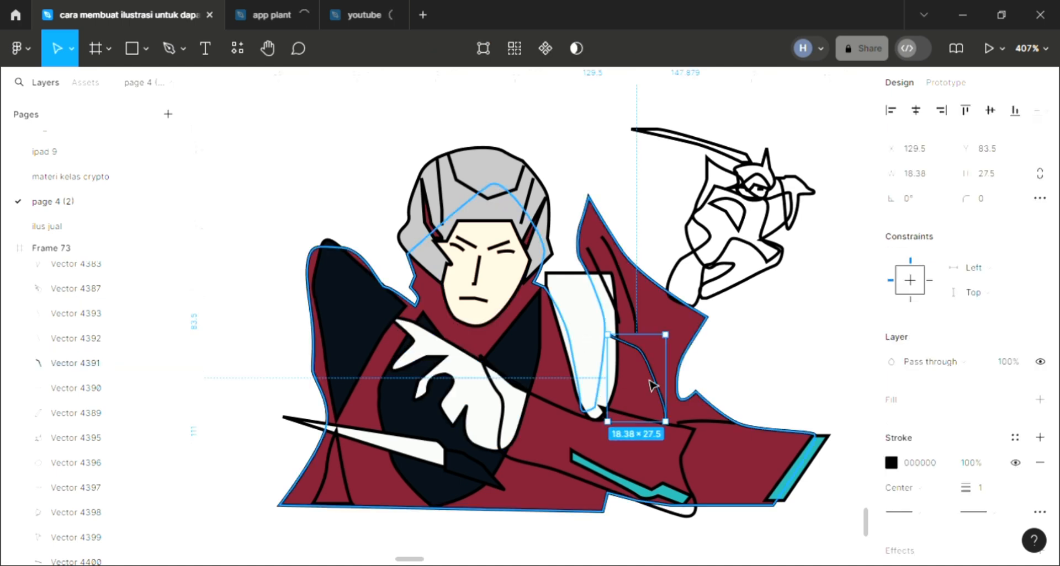
pyautogui.press('i')
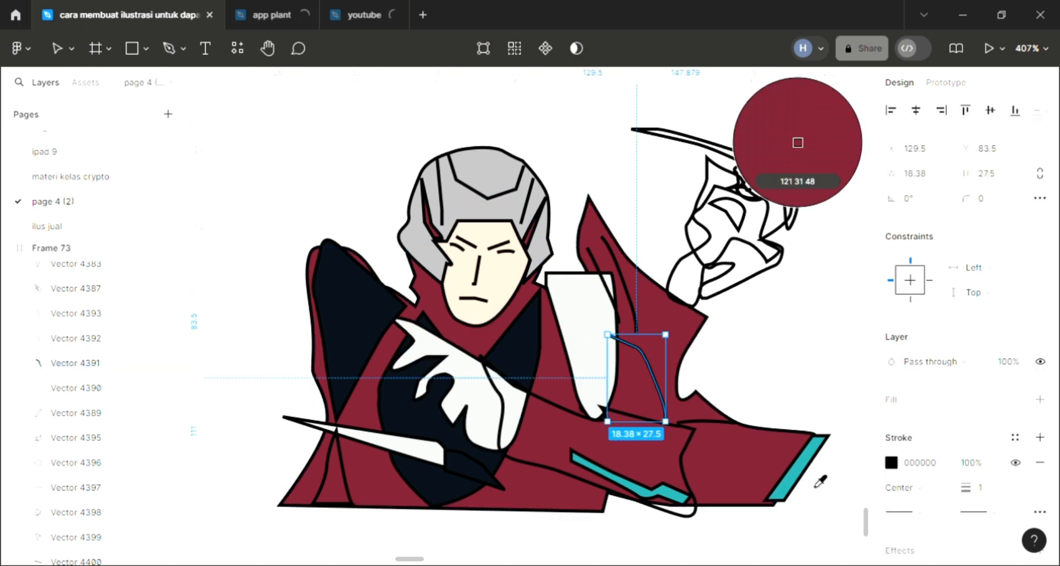
pyautogui.click(809, 466)
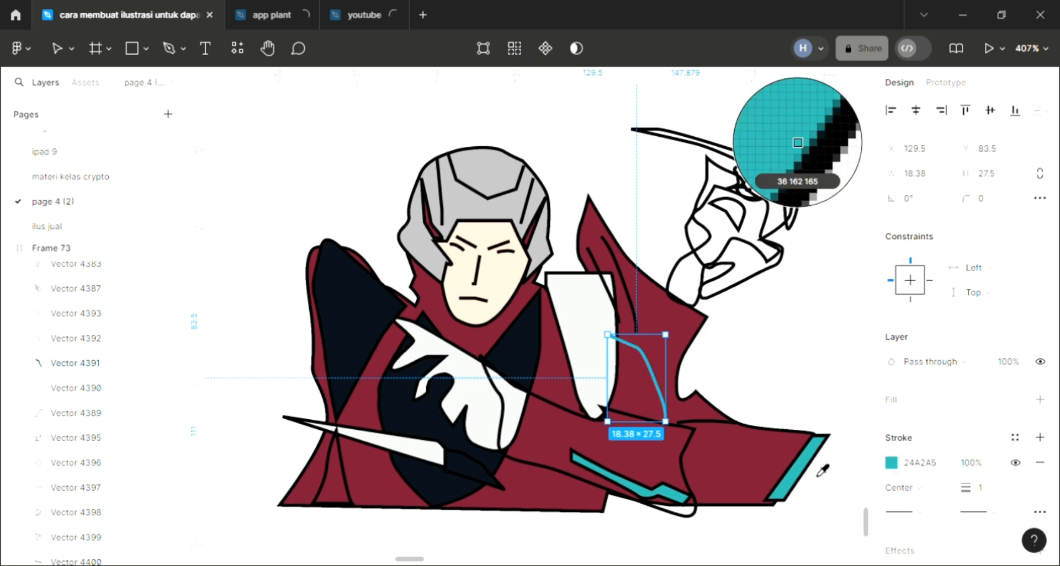
pyautogui.press('Escape')
pyautogui.click(698, 325)
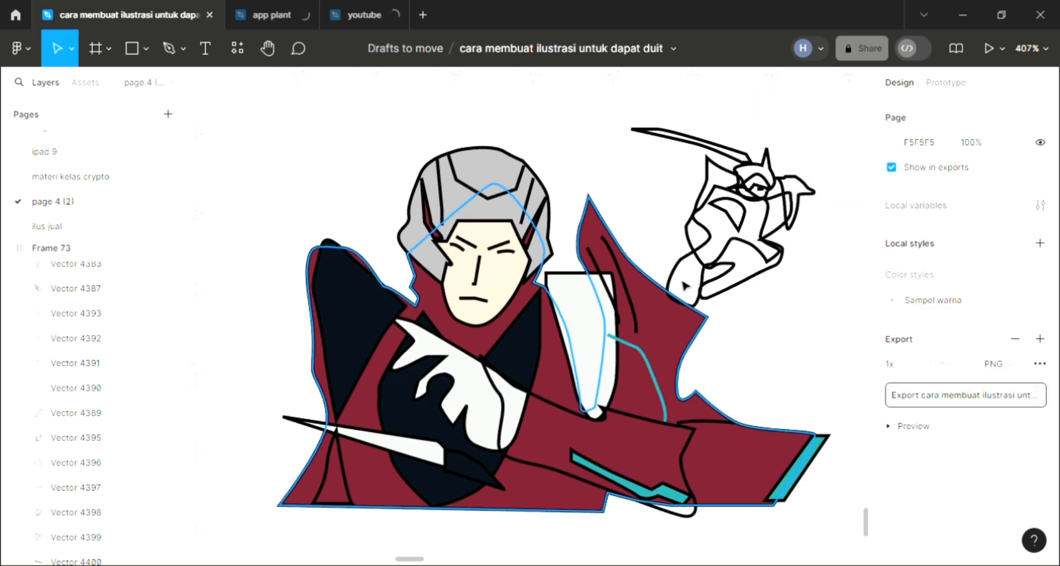
# Recolour the stroke of the long upper fold line on the raised cloak with the cuff strip's teal.
pyautogui.click(624, 284)
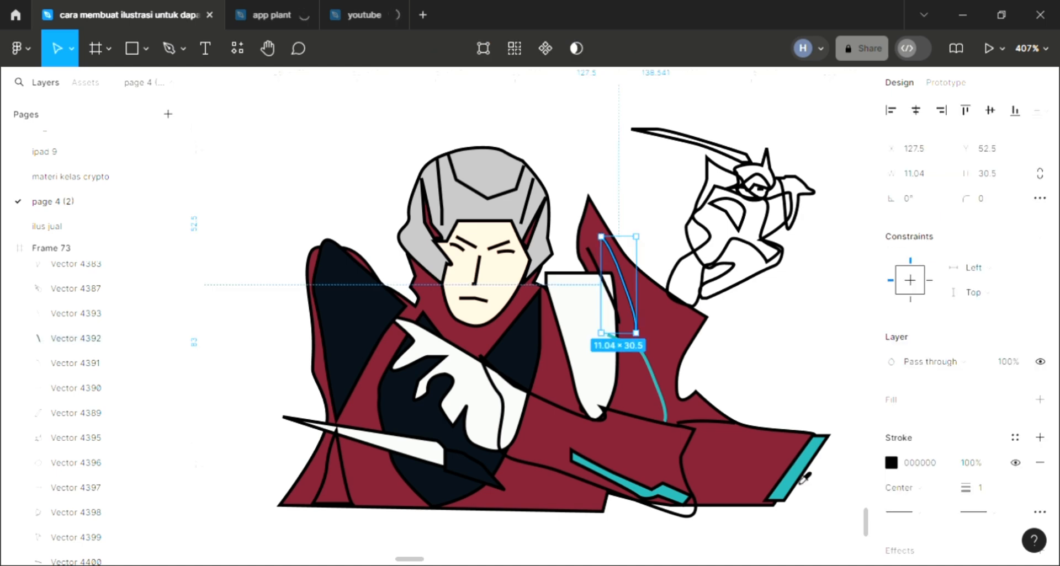
pyautogui.press('i')
pyautogui.click(802, 469)
pyautogui.click(798, 366)
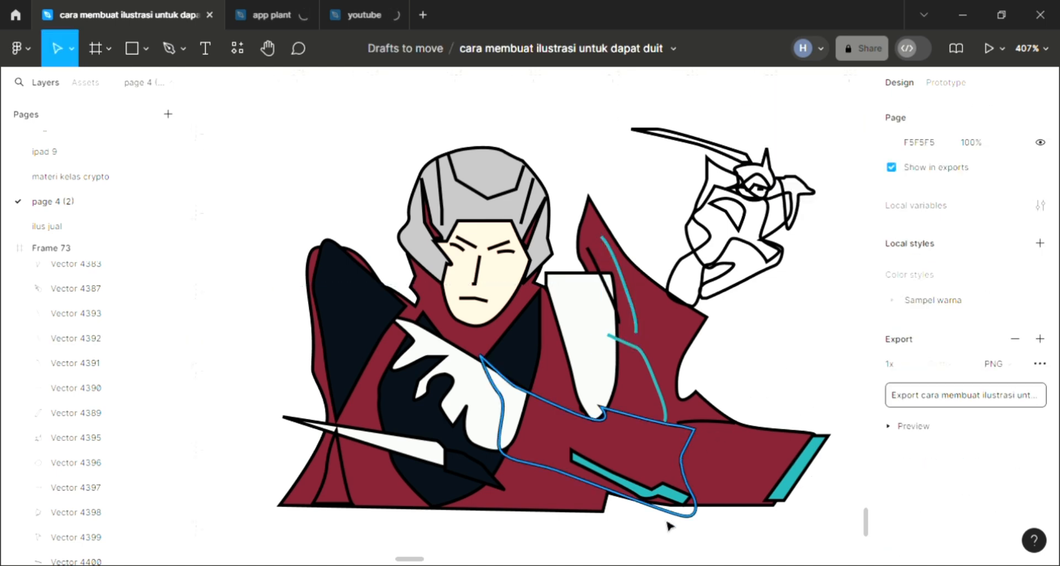
pyautogui.click(681, 516)
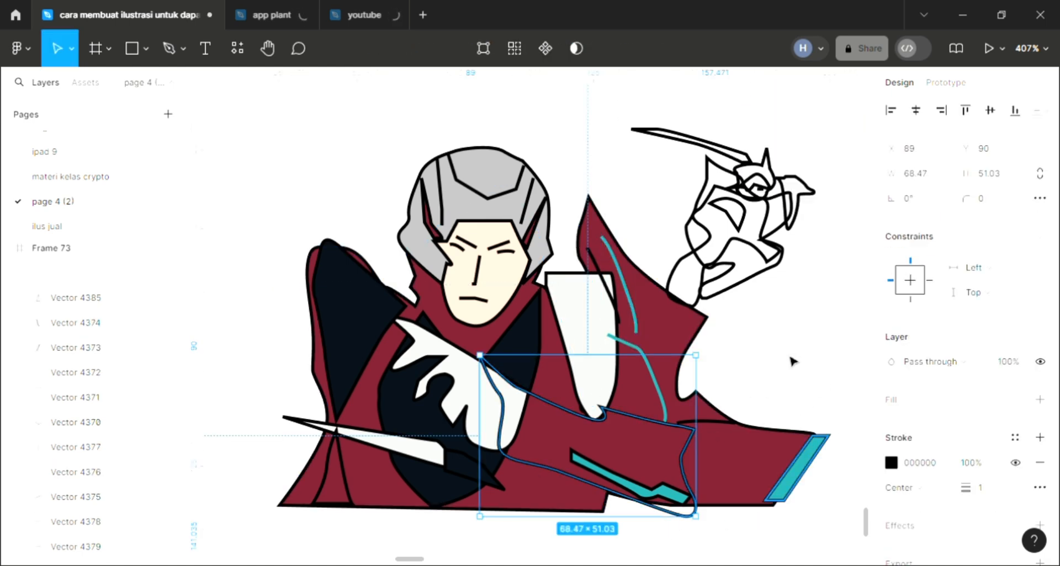
pyautogui.click(728, 377)
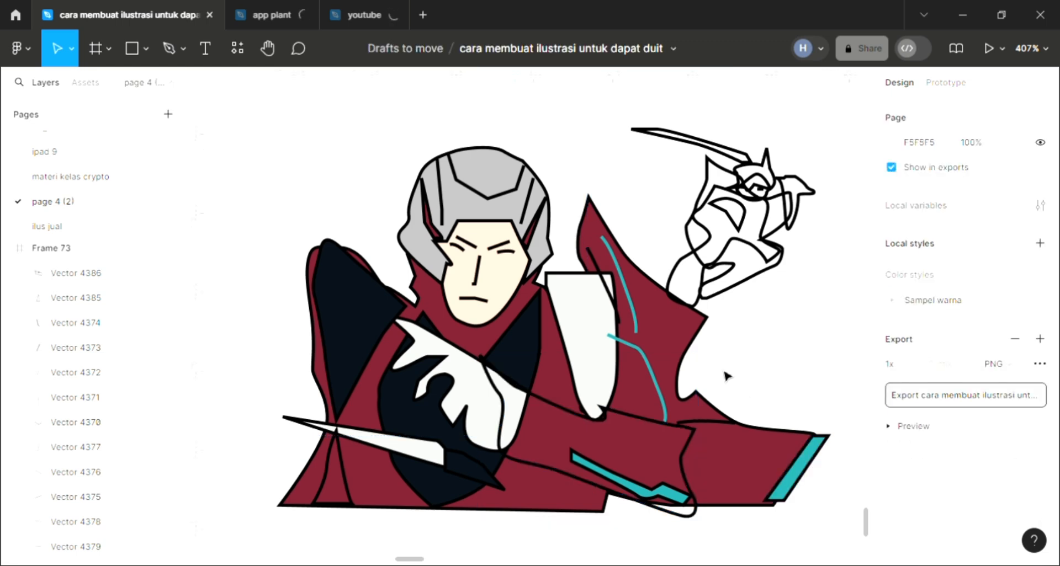
# Fill the small figure's curved sword blade with teal sampled from the large figure's cuff strip.
pyautogui.scroll(-3, 723, 379)
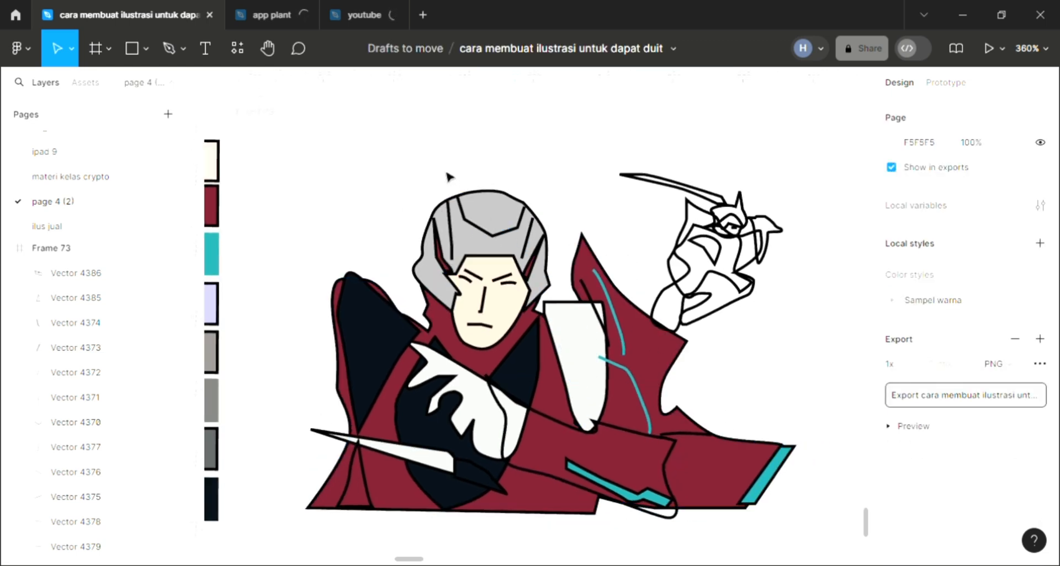
pyautogui.hscroll(2, 448, 177)
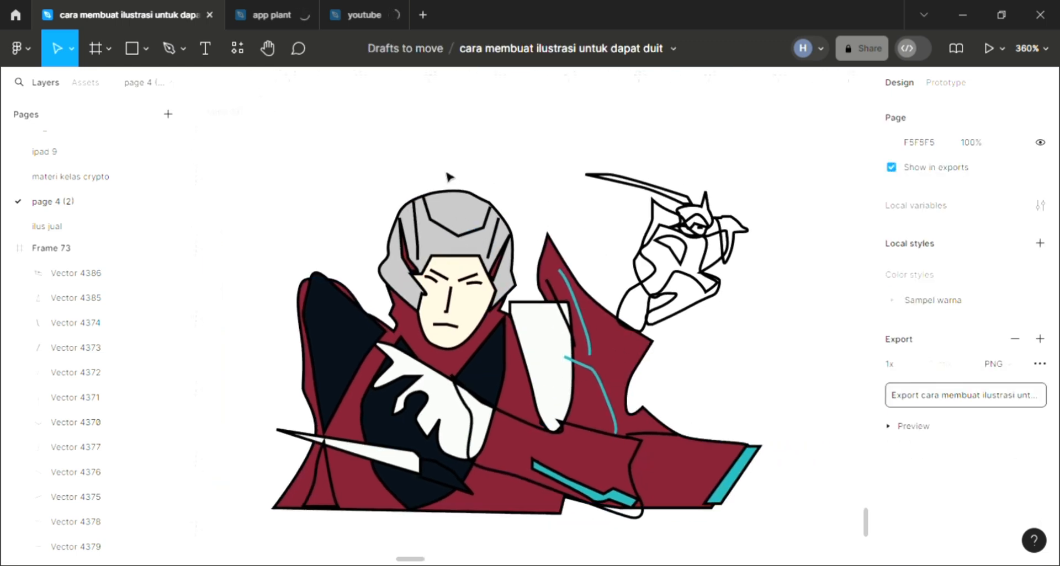
pyautogui.click(727, 208)
pyautogui.hscroll(1, 728, 208)
pyautogui.scroll(2, 728, 208)
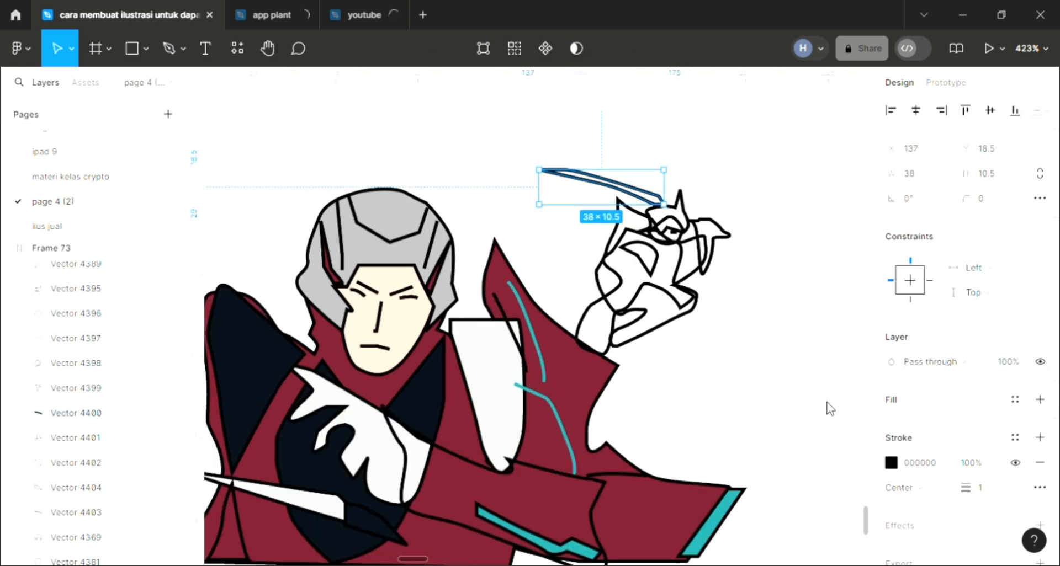
pyautogui.scroll(-1, 768, 472)
pyautogui.press('i')
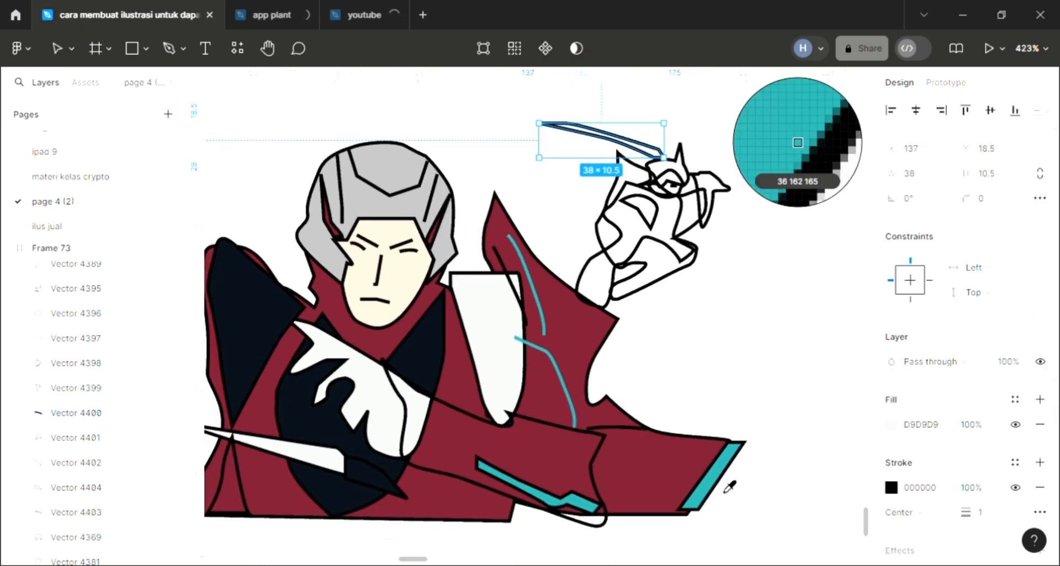
pyautogui.click(725, 491)
pyautogui.press('Escape')
pyautogui.press('Escape')
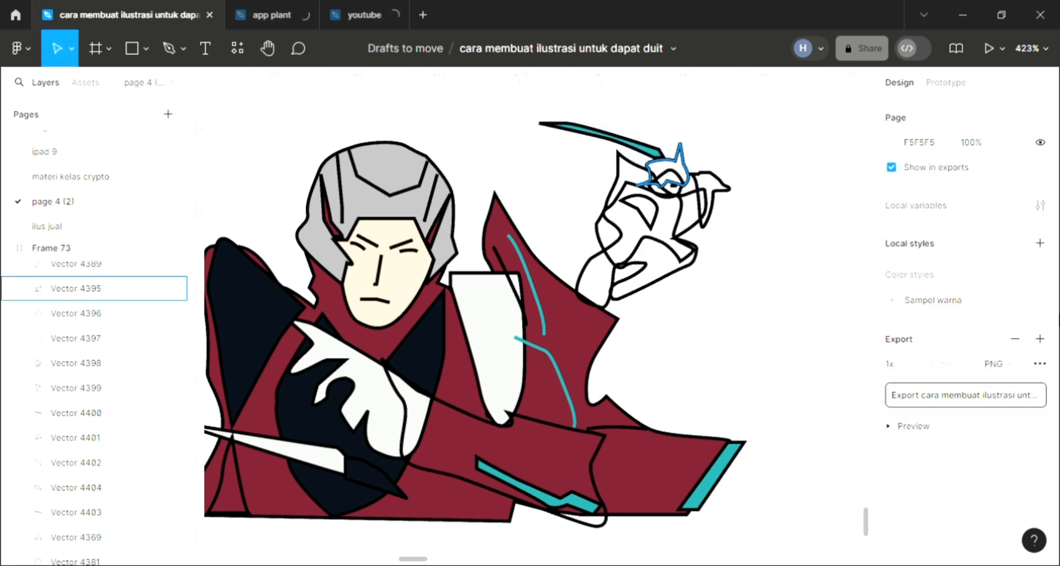
# Fill the small figure's horned helmet with the red 872C2A from the colours used on this page.
pyautogui.hotkey('ctrl', 'z')
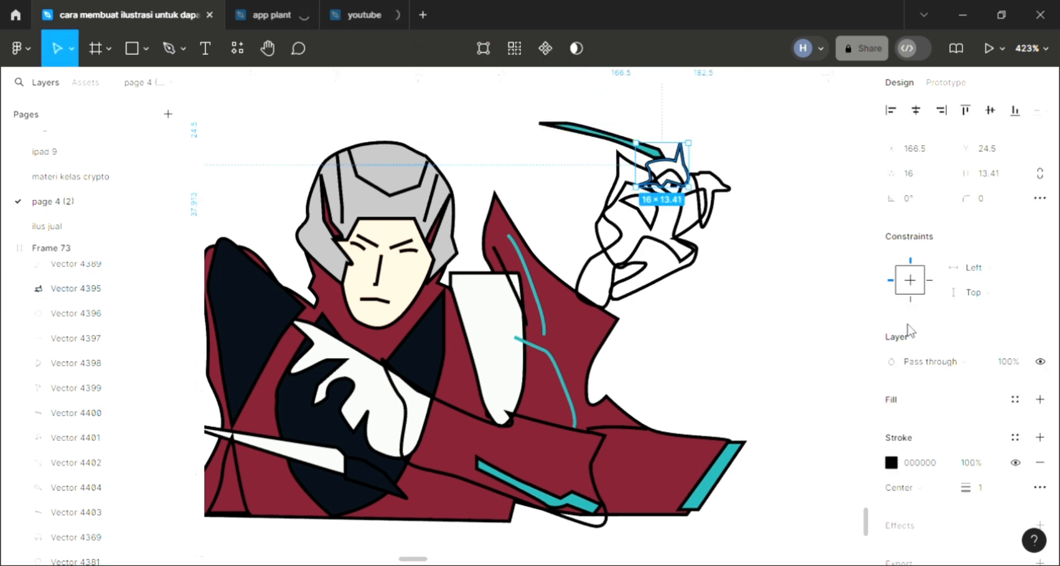
pyautogui.click(908, 425)
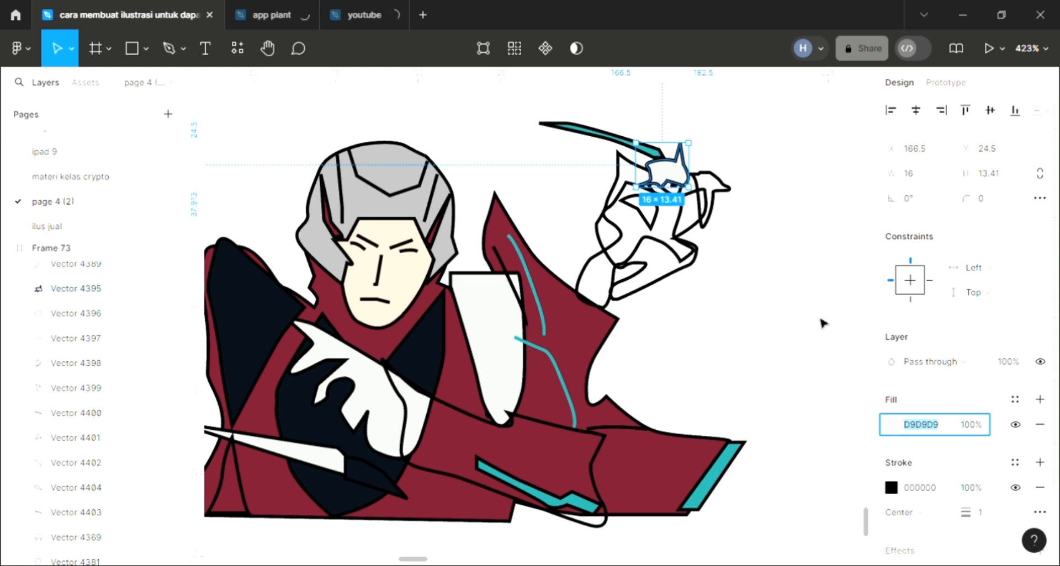
pyautogui.click(893, 426)
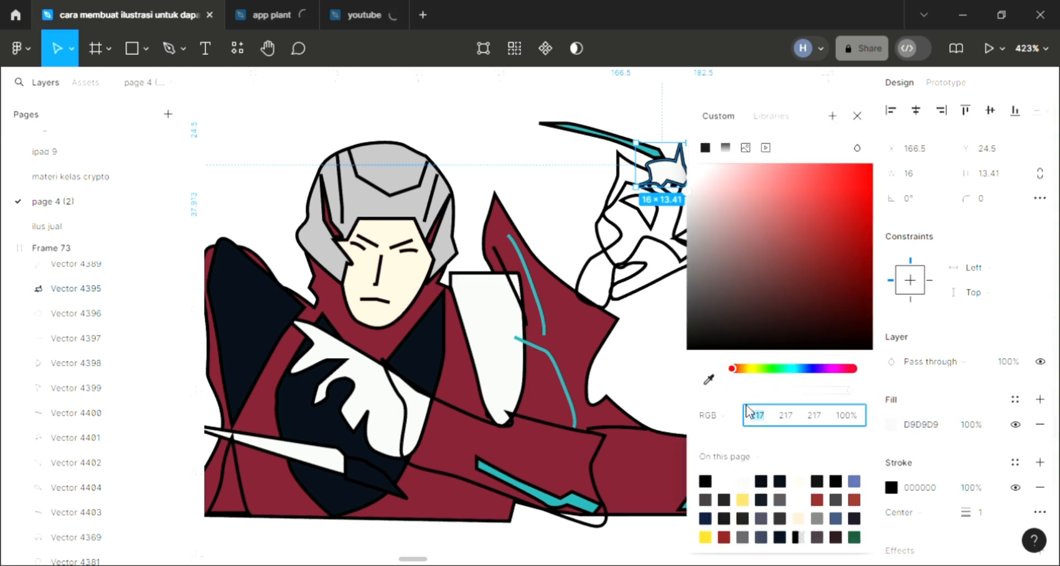
pyautogui.click(815, 499)
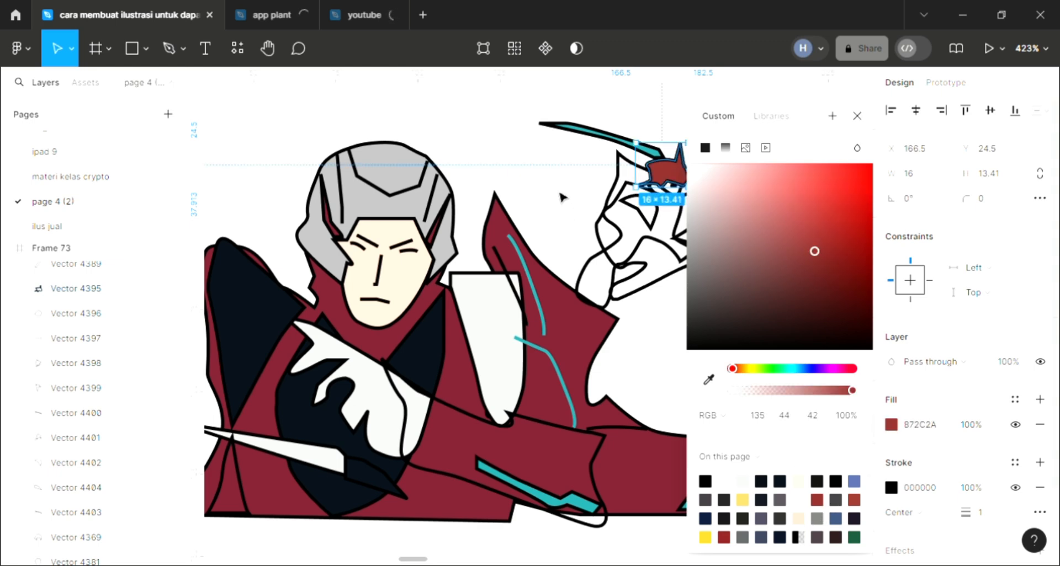
pyautogui.click(600, 215)
# Fill the small figure's body shape, send it to the back, and colour it with the helmet's red 872C2A.
pyautogui.scroll(3, 668, 232)
pyautogui.scroll(3, 675, 235)
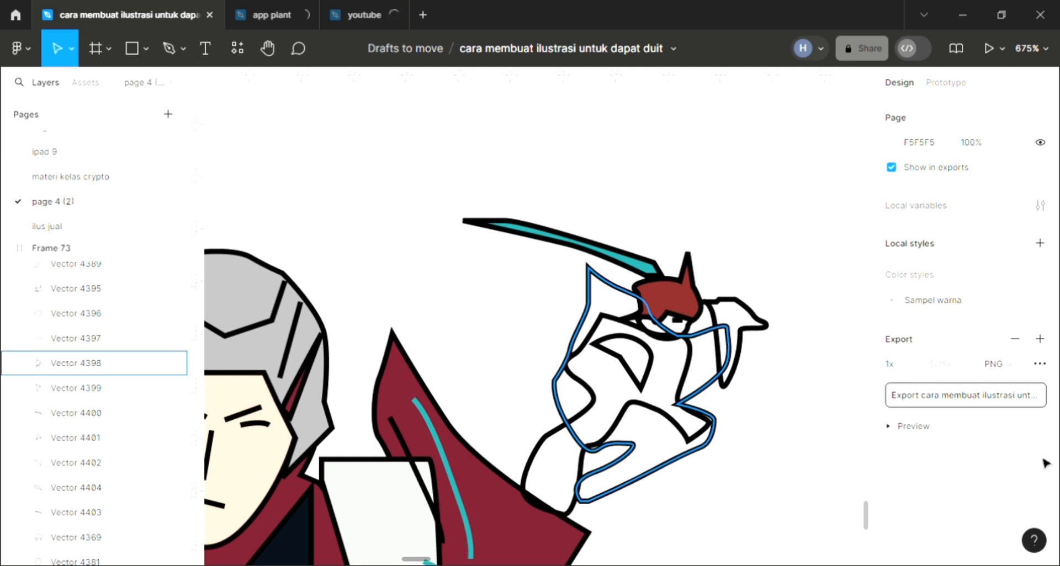
pyautogui.click(1039, 400)
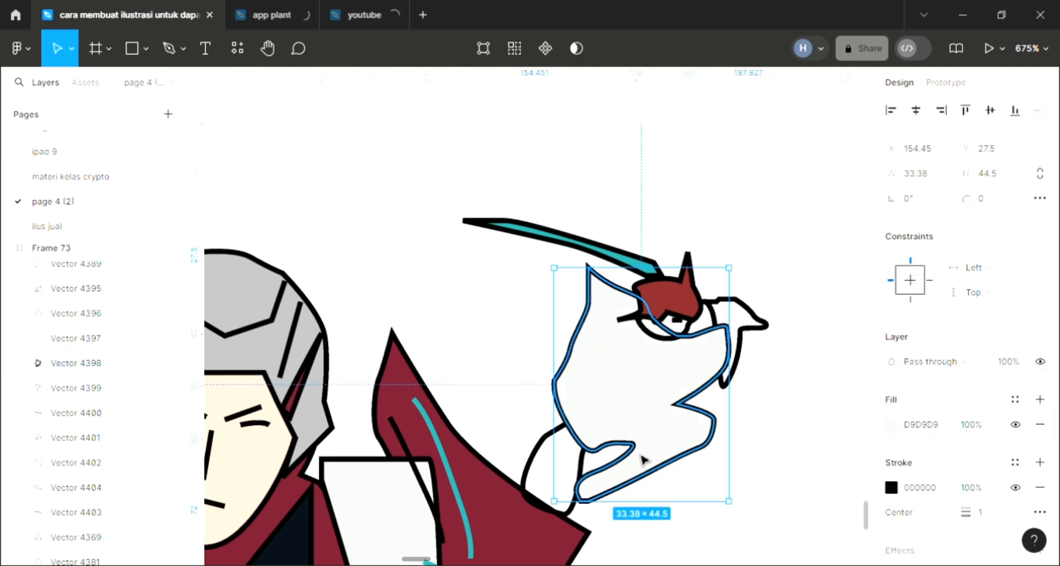
pyautogui.press('[')
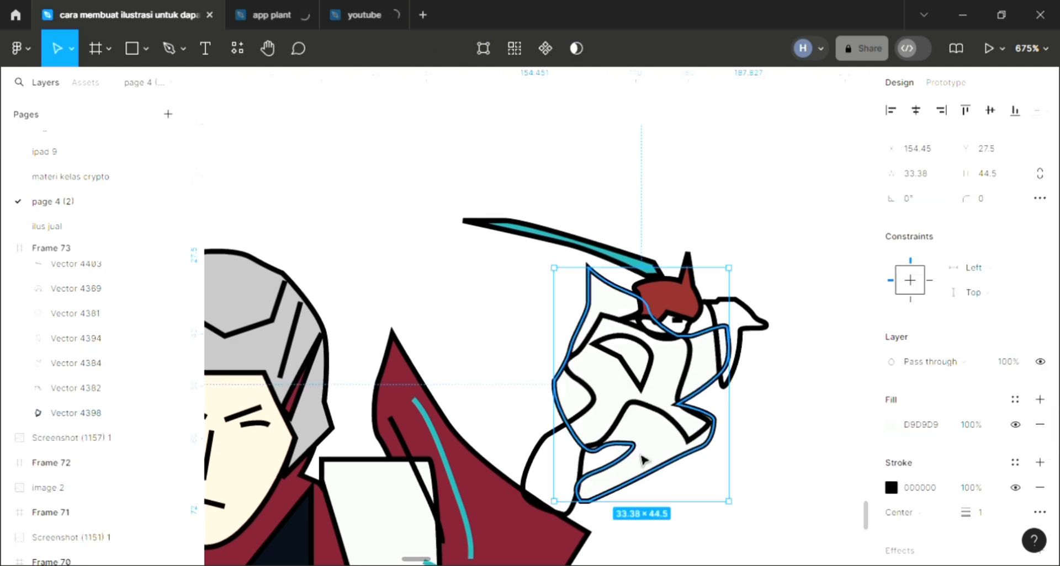
pyautogui.press('i')
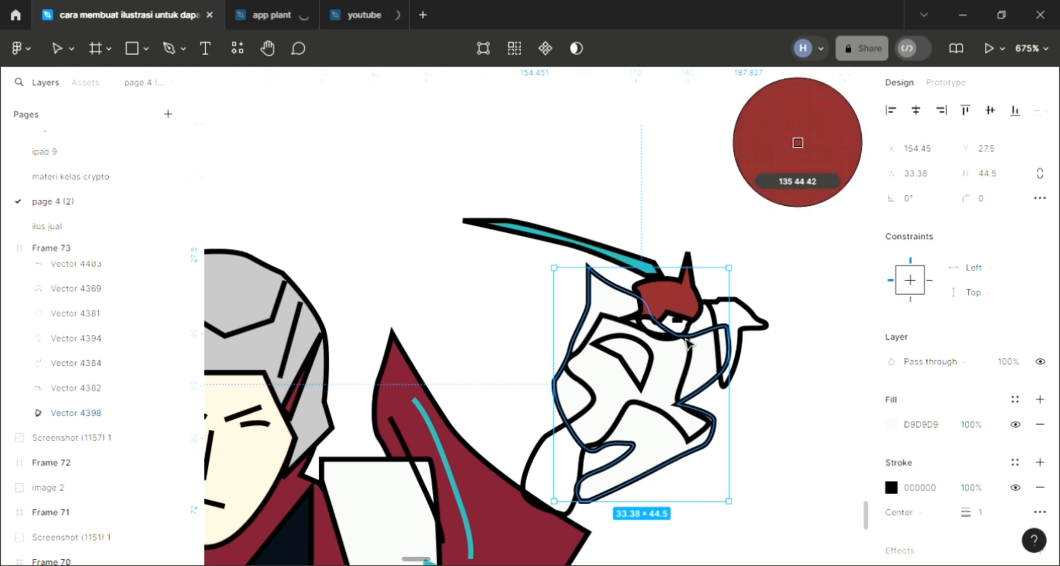
pyautogui.click(689, 347)
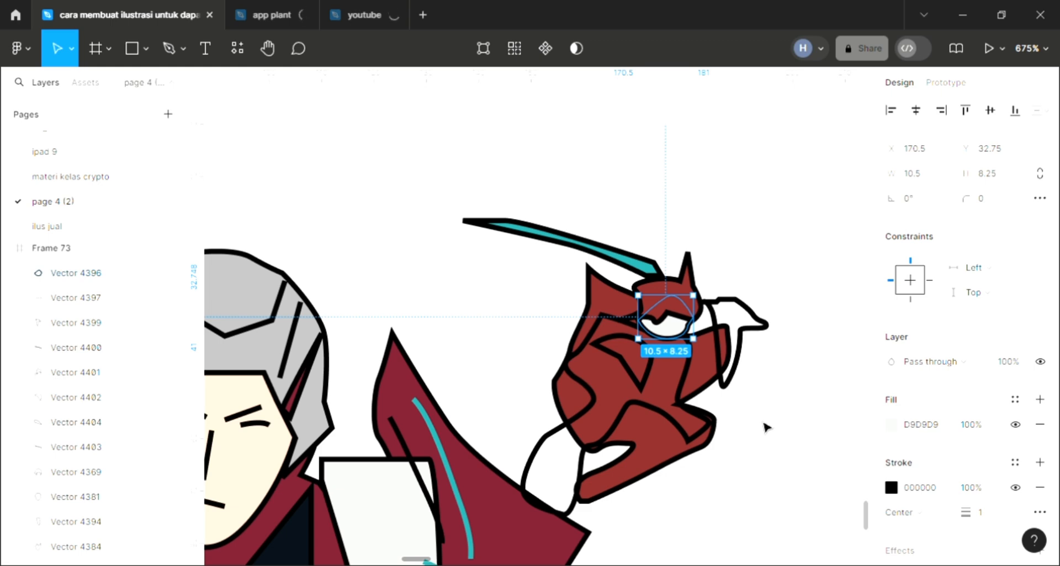
# Fill the small figure's face, at the back of the layer order, with skin tone FCD8C5 sampled from the large face.
pyautogui.scroll(-2, 764, 426)
pyautogui.hscroll(-3, 765, 427)
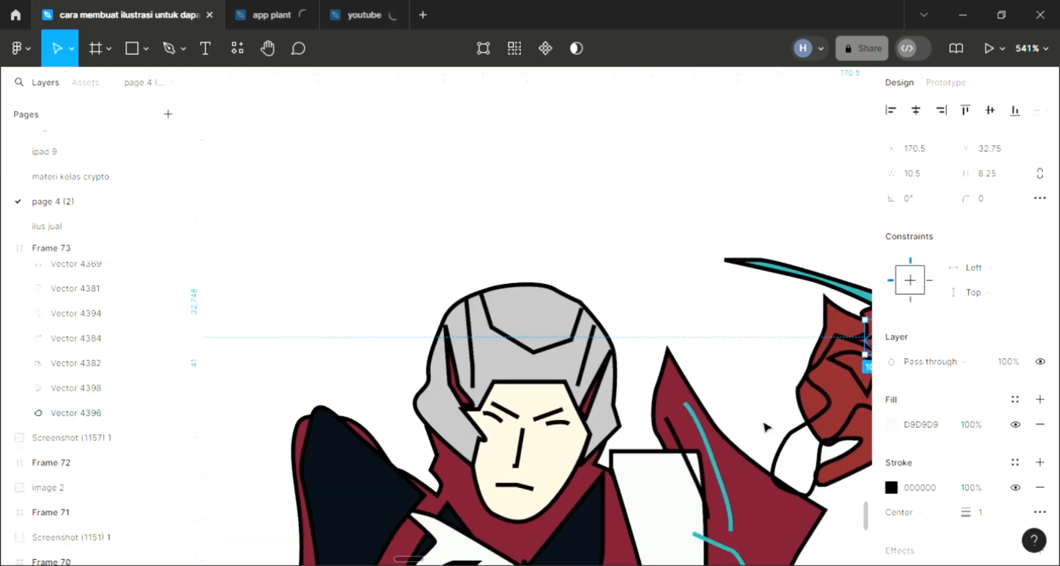
pyautogui.scroll(-1, 764, 426)
pyautogui.hscroll(-3, 764, 427)
pyautogui.scroll(-3, 734, 424)
pyautogui.press('i')
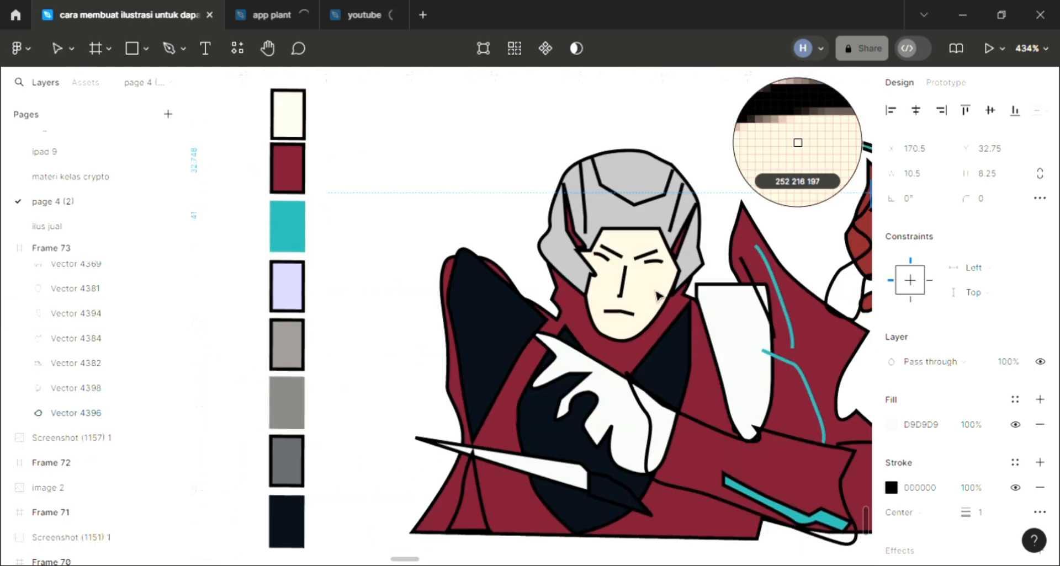
pyautogui.click(657, 296)
pyautogui.hscroll(5, 684, 362)
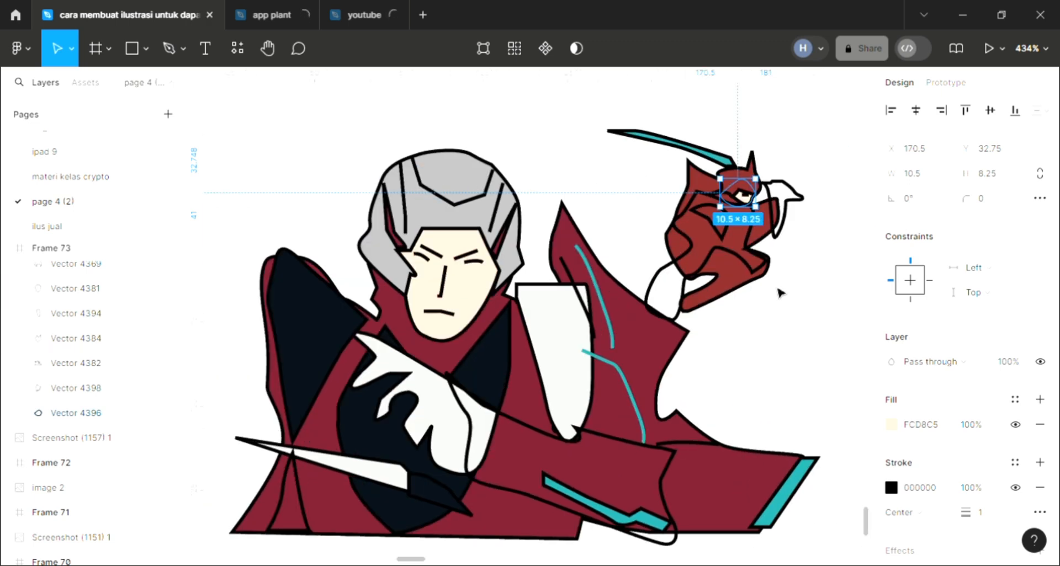
pyautogui.click(801, 207)
# Add a D9D9D9 fill to the small figure's pointed shape beside the raised arm and send it to the back.
pyautogui.scroll(2, 801, 207)
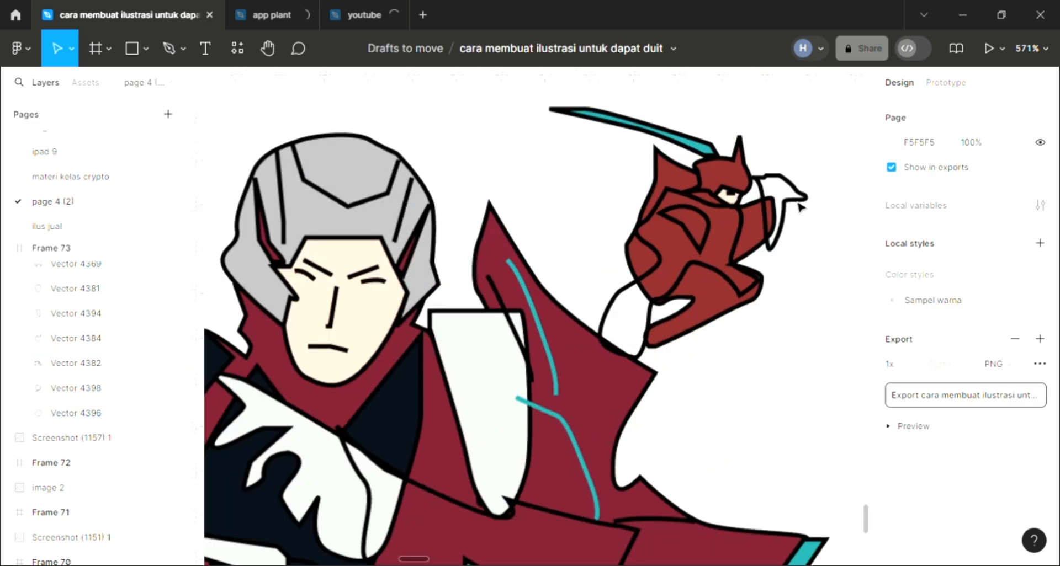
pyautogui.click(803, 209)
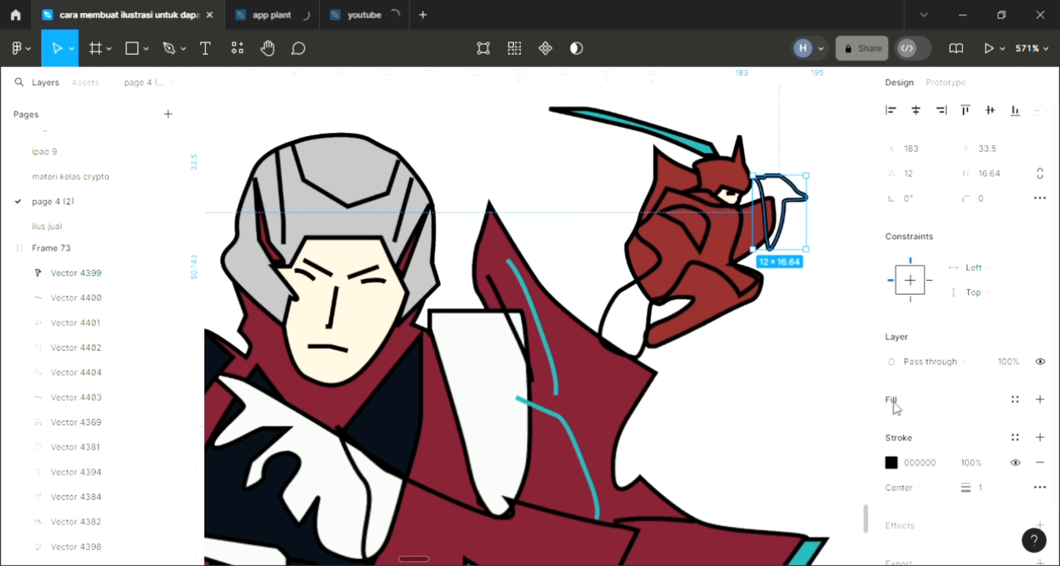
pyautogui.hotkey('ctrl', 'shift', '[')
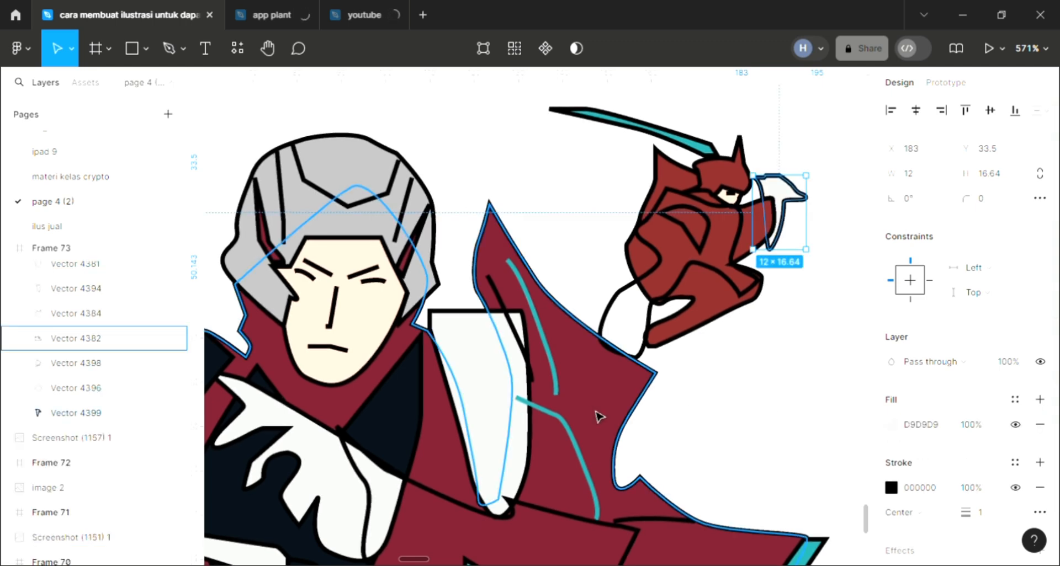
# Recolour the small figure's pointed shape beside the raised arm with the near-black navy (RGB 8, 15, 25) sampled from the large figure.
pyautogui.press('i')
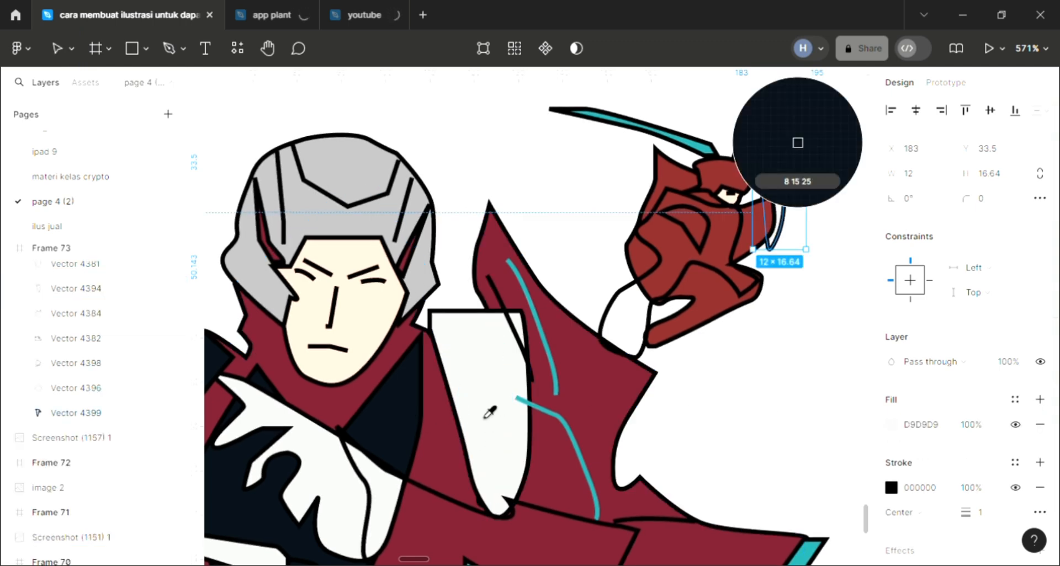
pyautogui.click(490, 407)
pyautogui.click(714, 364)
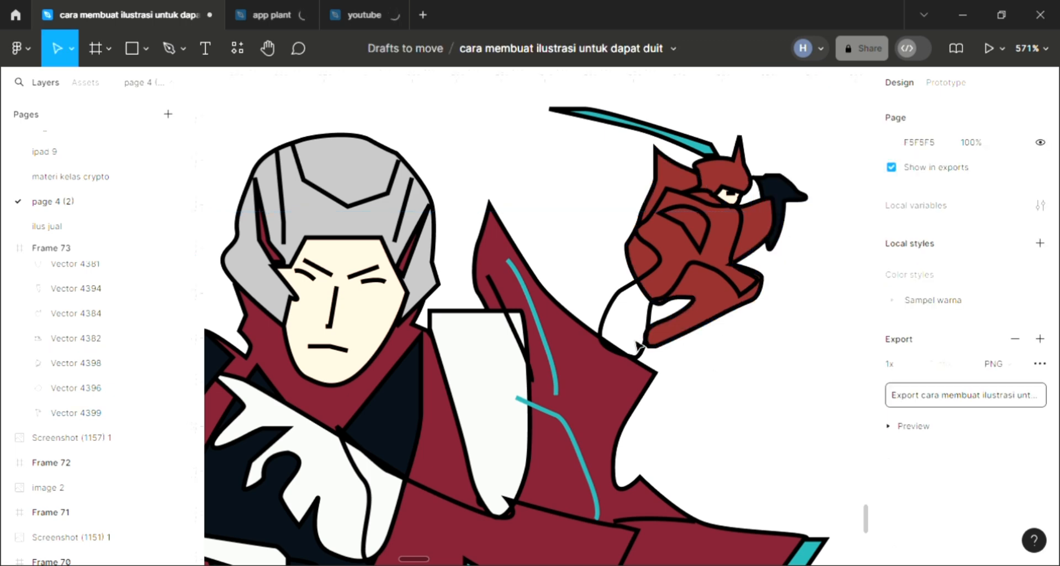
# Add a D9D9D9 fill to the small figure's torso-and-leg outline shape.
pyautogui.click(725, 242)
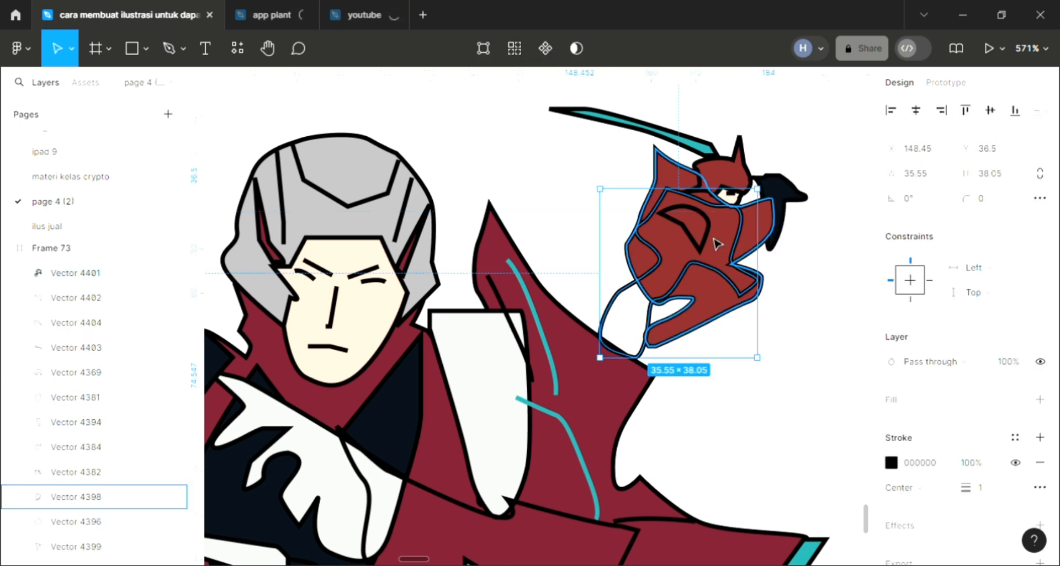
pyautogui.click(715, 240)
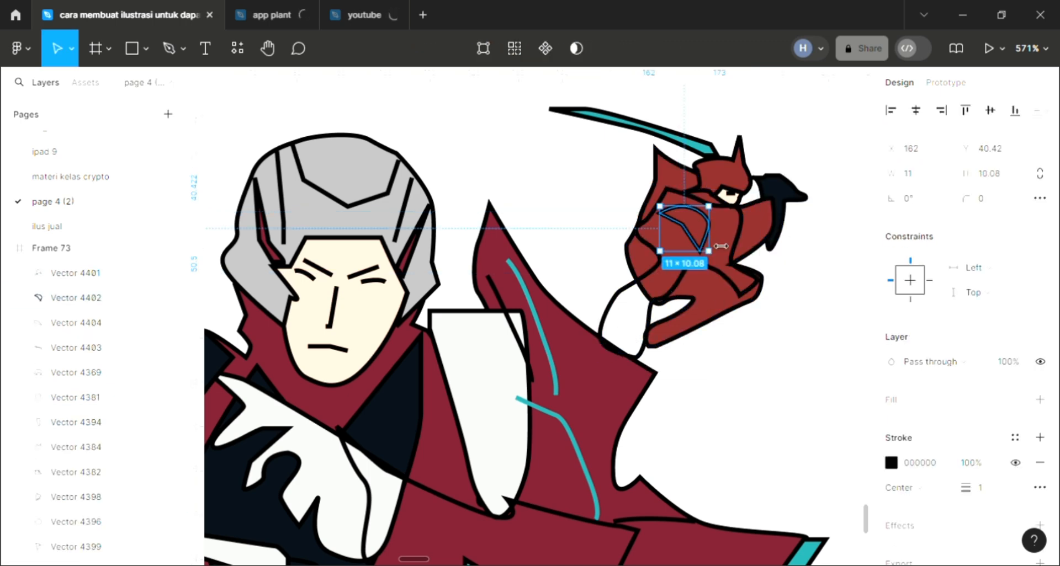
pyautogui.click(642, 298)
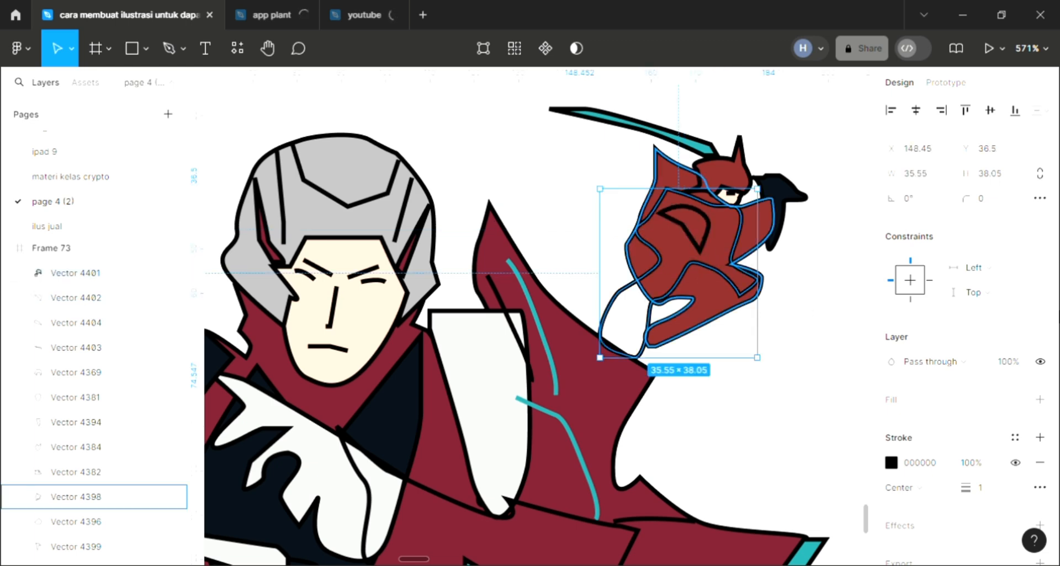
pyautogui.click(1039, 400)
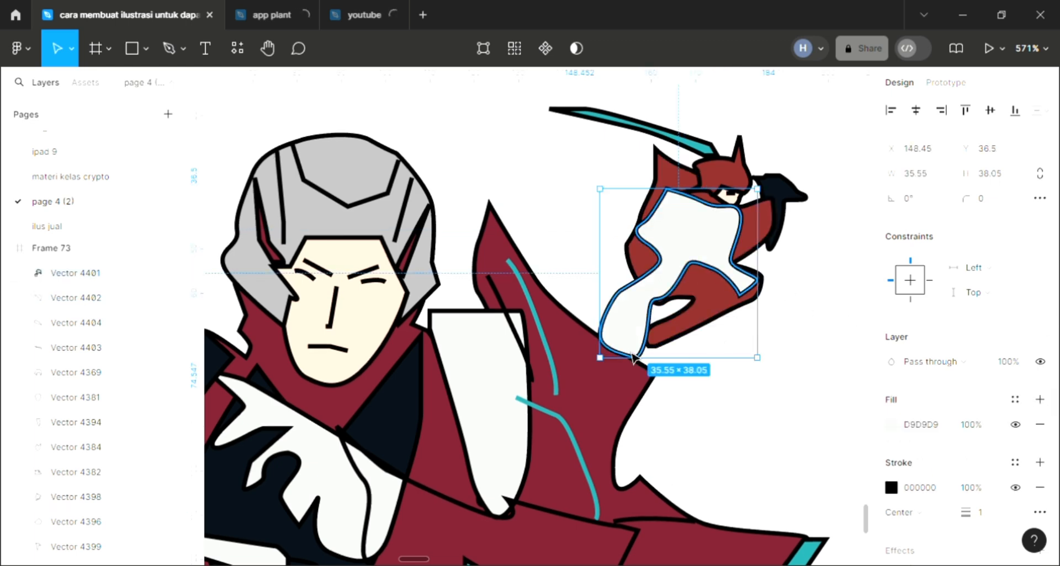
# Reshape the small figure's torso-and-leg shape by pulling its inner waist point outward towards the back.
pyautogui.doubleClick(640, 308)
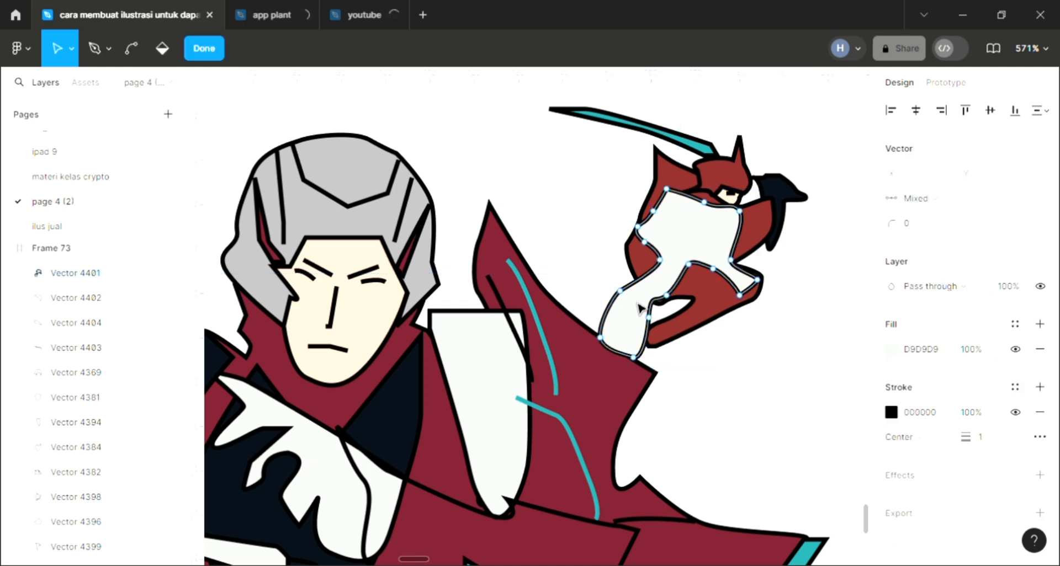
pyautogui.moveTo(660, 260); pyautogui.dragTo(637, 252)
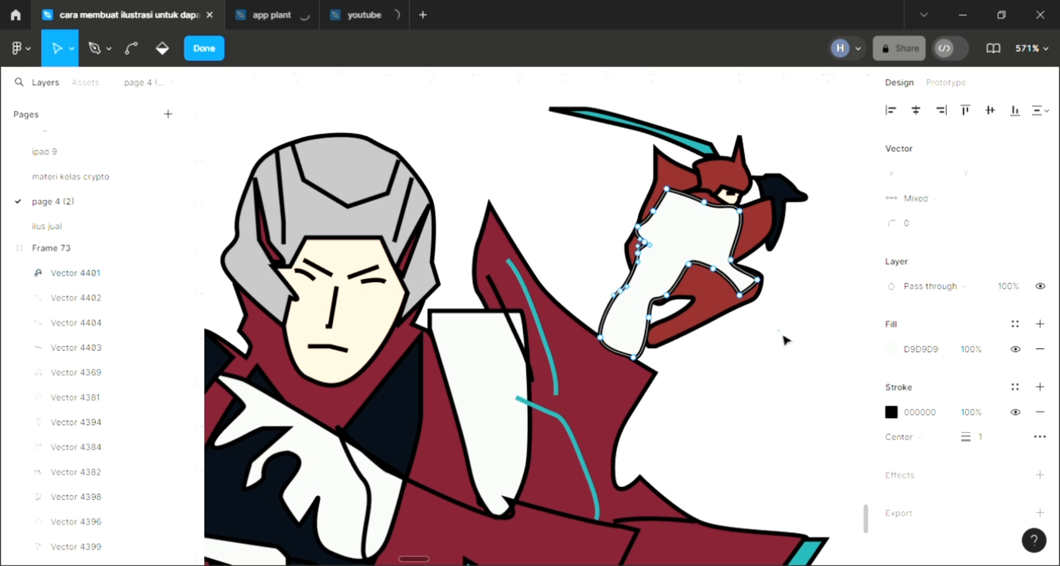
pyautogui.press('Escape')
pyautogui.press('Escape')
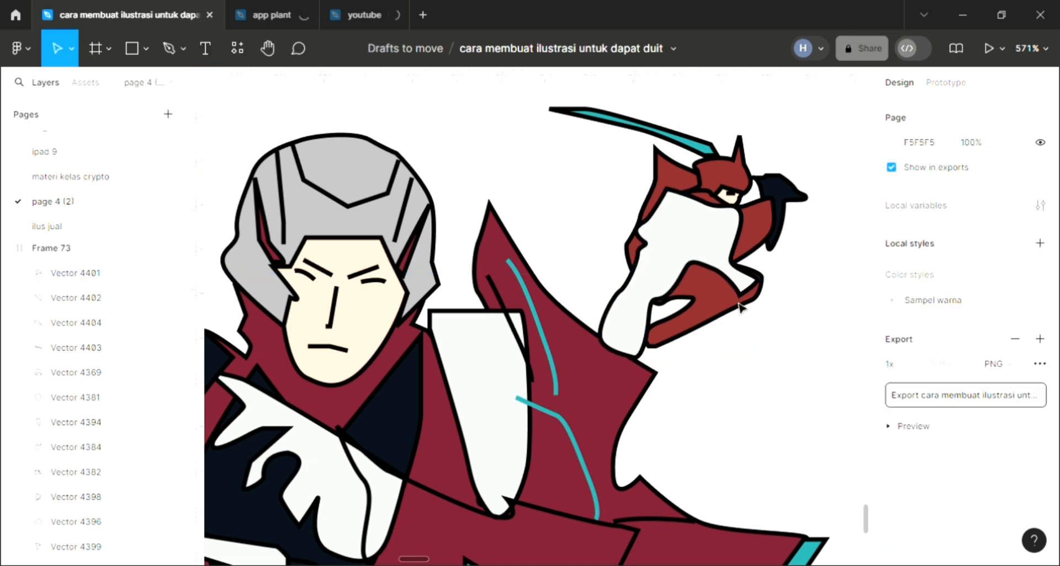
# Change the fill of the small figure's torso-and-leg shape to golden yellow BF9708.
pyautogui.click(679, 269)
pyautogui.scroll(-5, 657, 287)
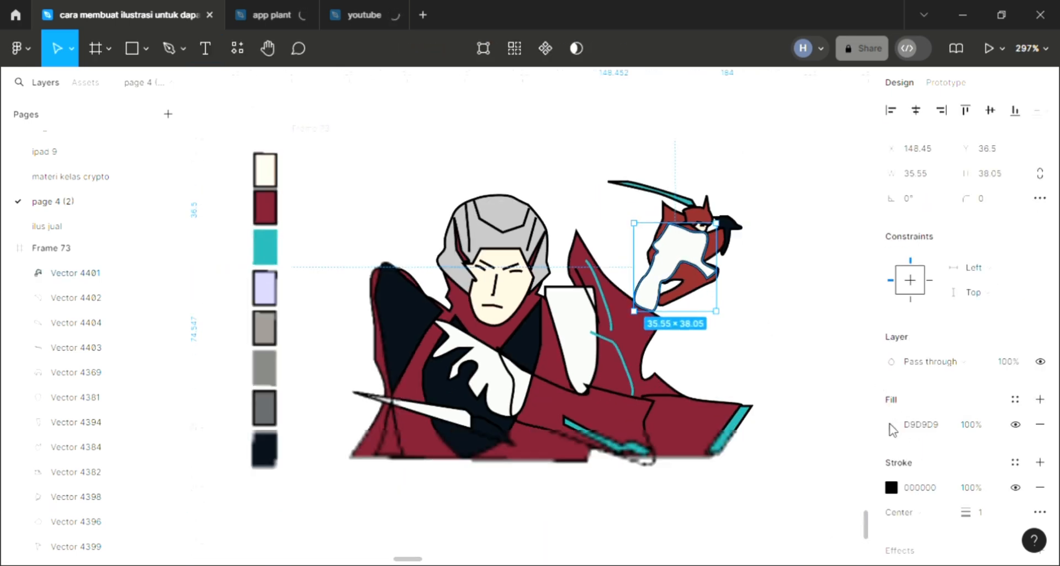
pyautogui.click(890, 424)
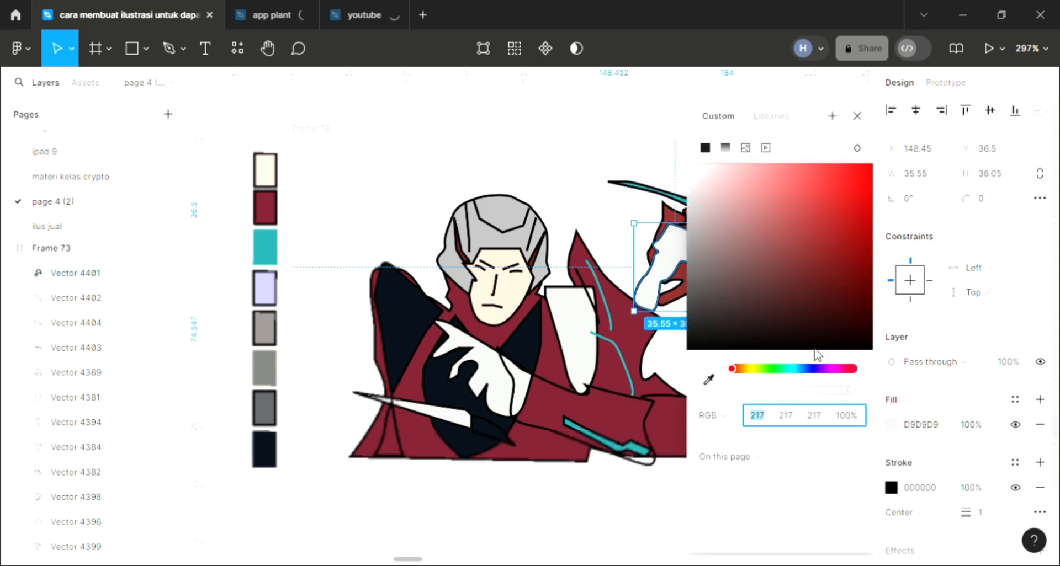
pyautogui.click(752, 369)
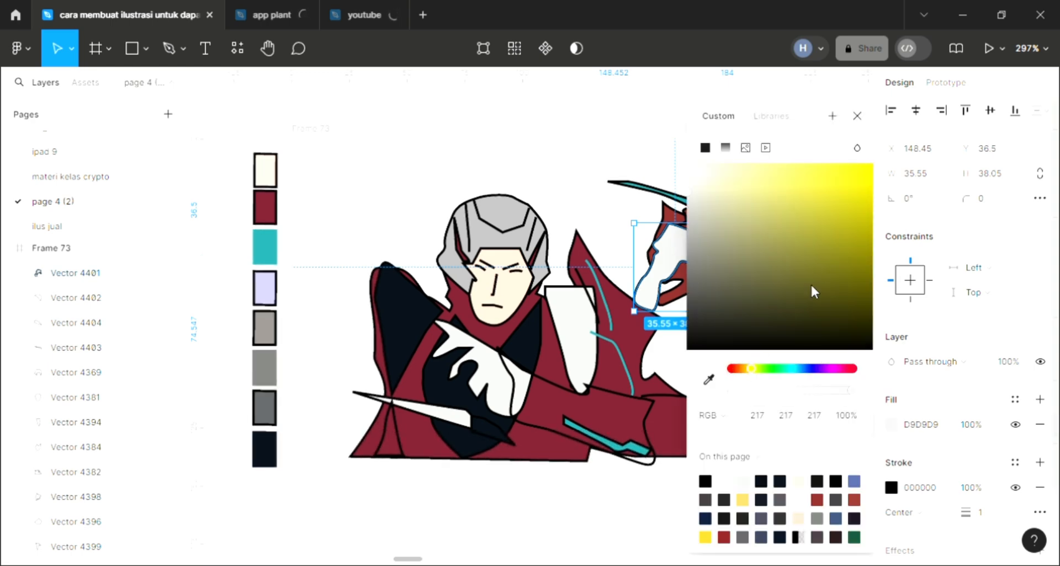
pyautogui.click(759, 368)
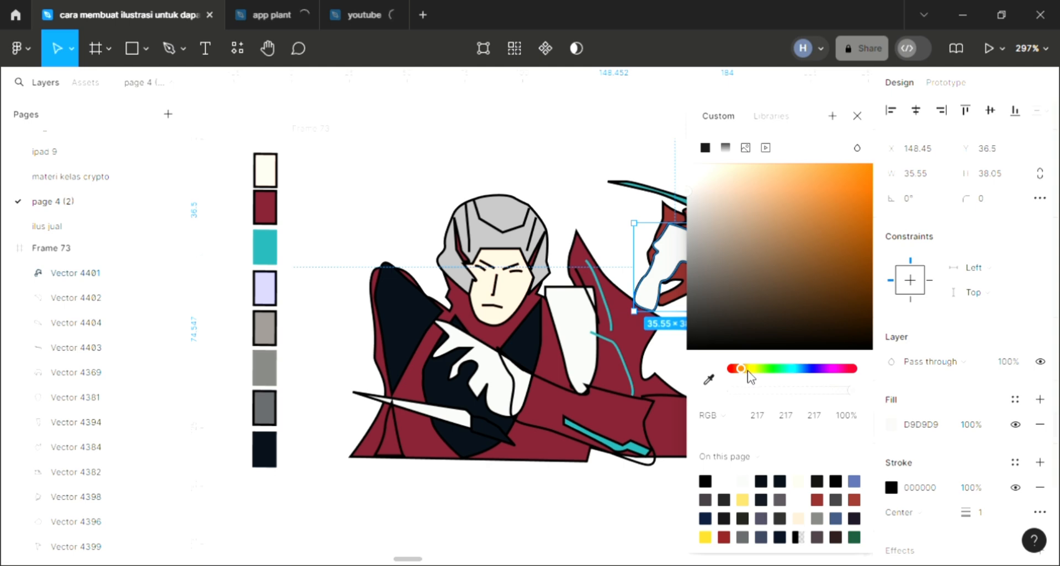
pyautogui.click(747, 371)
pyautogui.click(865, 212)
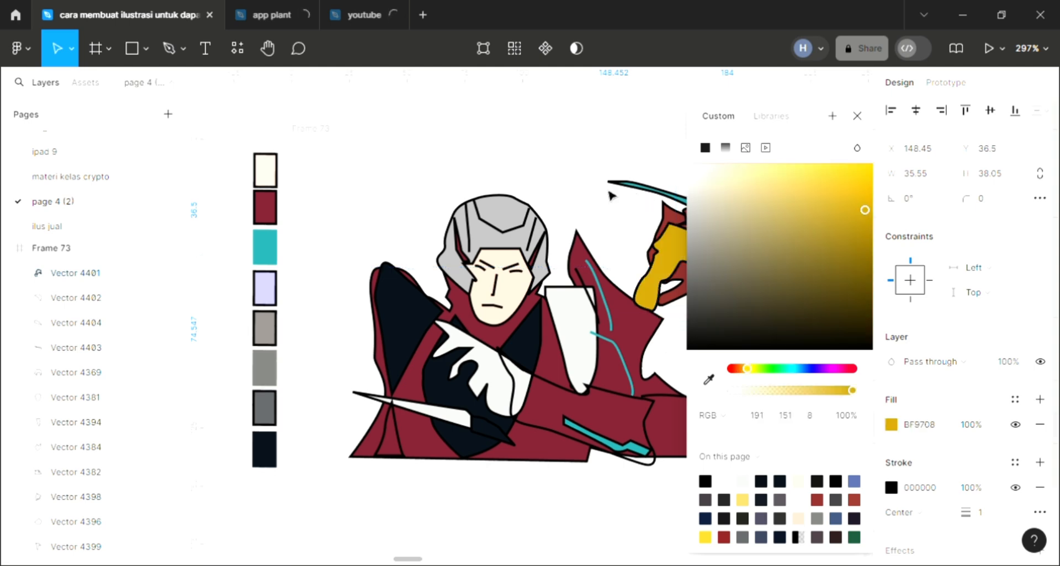
pyautogui.click(624, 247)
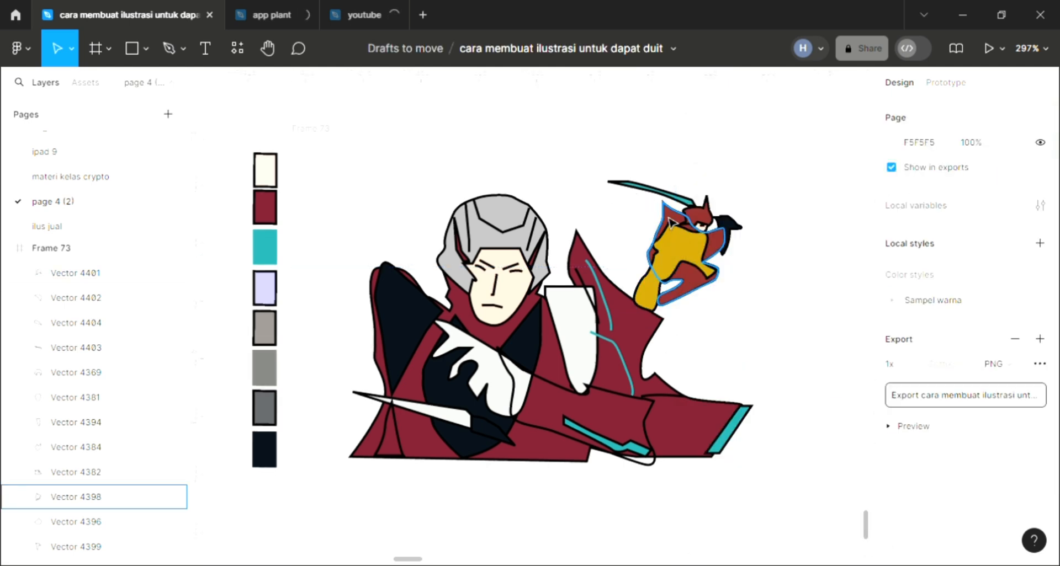
# Recolour the small figure's red body shape with the gold BF9708 sampled from its torso.
pyautogui.click(710, 243)
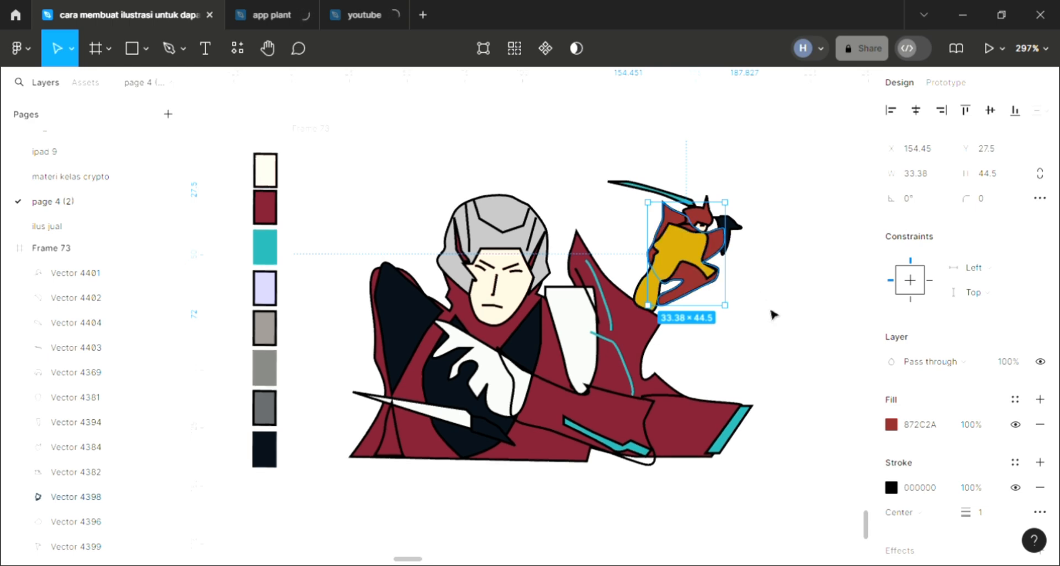
pyautogui.press('i')
pyautogui.click(797, 142)
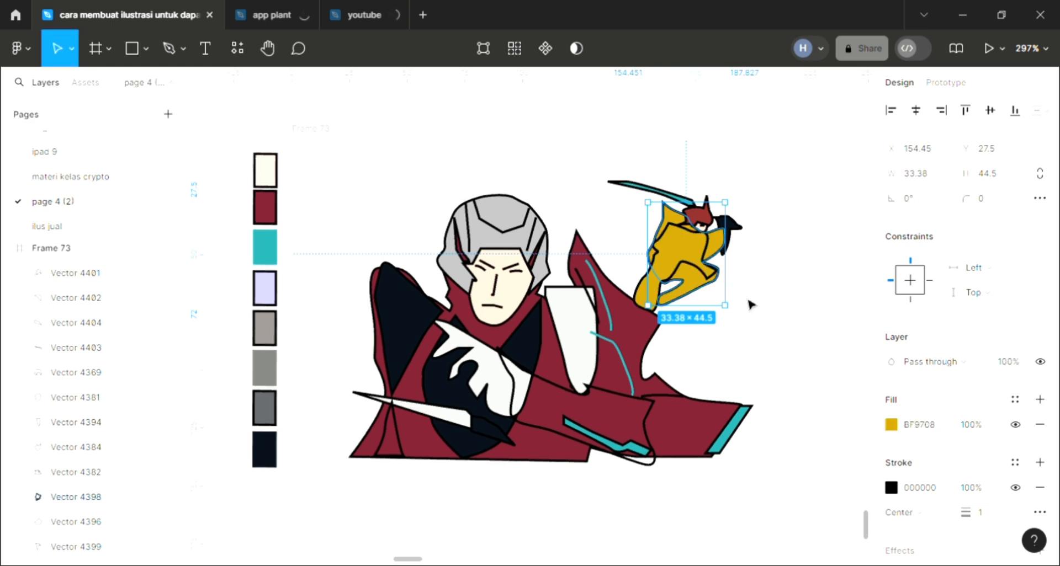
pyautogui.press('Escape')
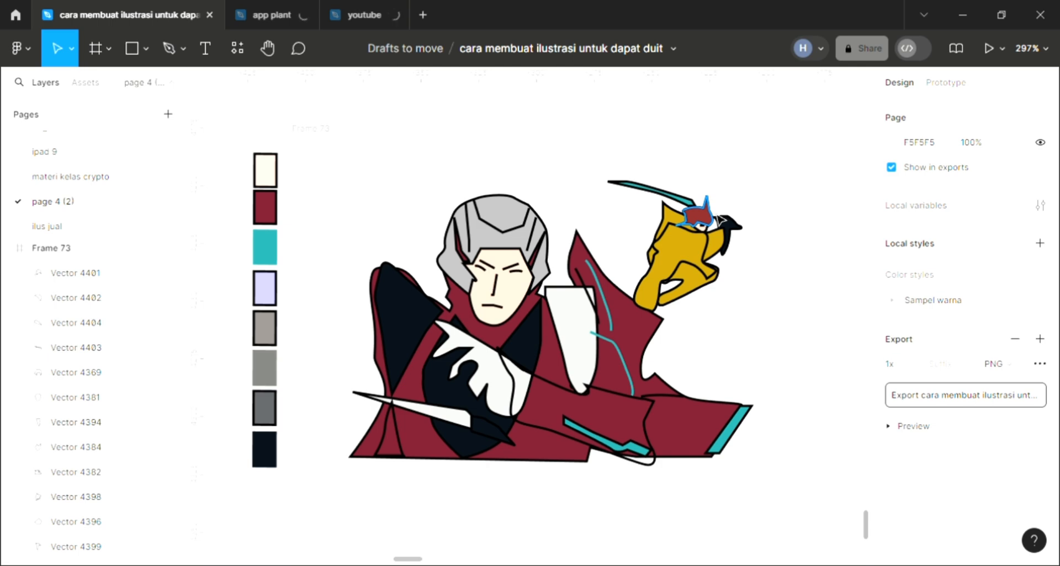
# Recolour the small figure's horned helmet with the gold BF9708 sampled from its body.
pyautogui.click(717, 218)
pyautogui.press('i')
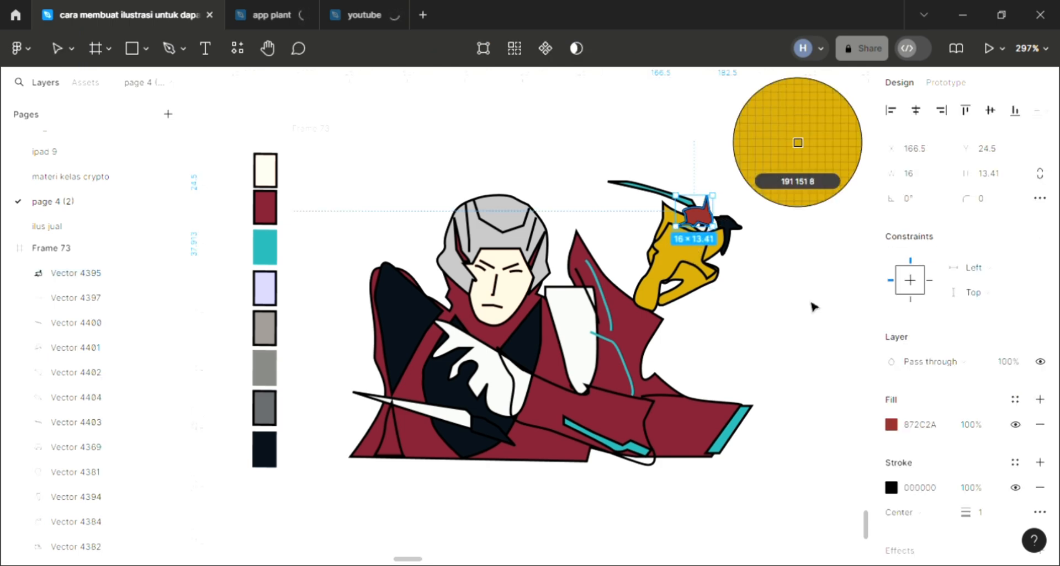
pyautogui.click(811, 303)
pyautogui.click(740, 306)
# Darken the fill of the small figure's rear body shape to the deeper gold 997A0C.
pyautogui.scroll(5, 739, 307)
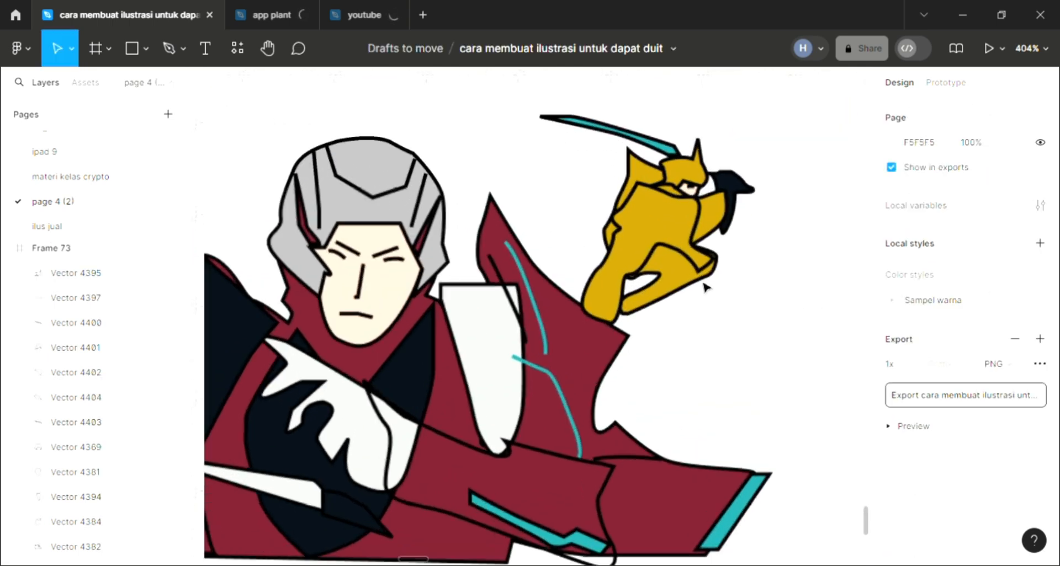
pyautogui.click(659, 210)
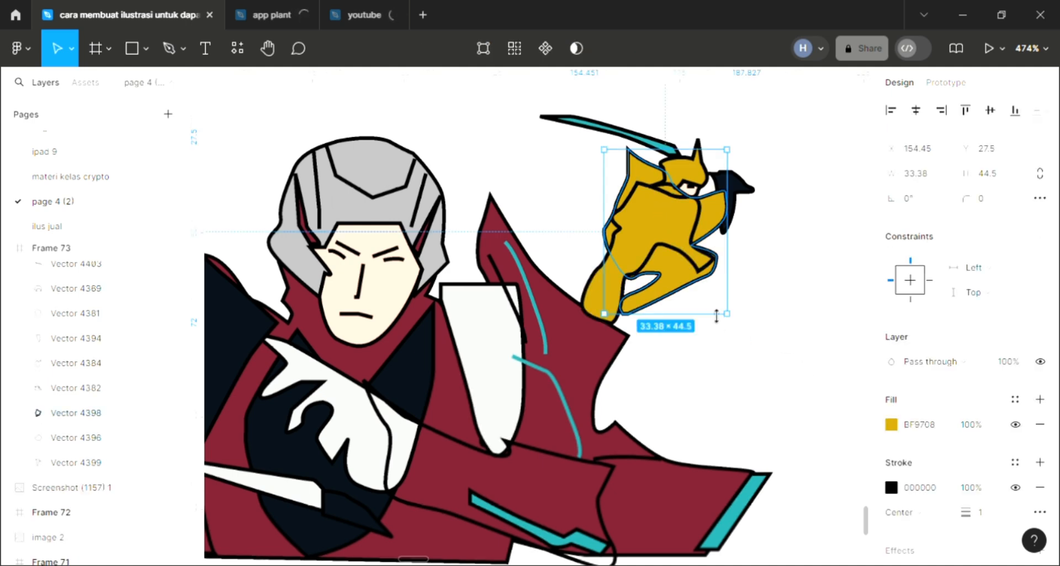
pyautogui.press('Escape')
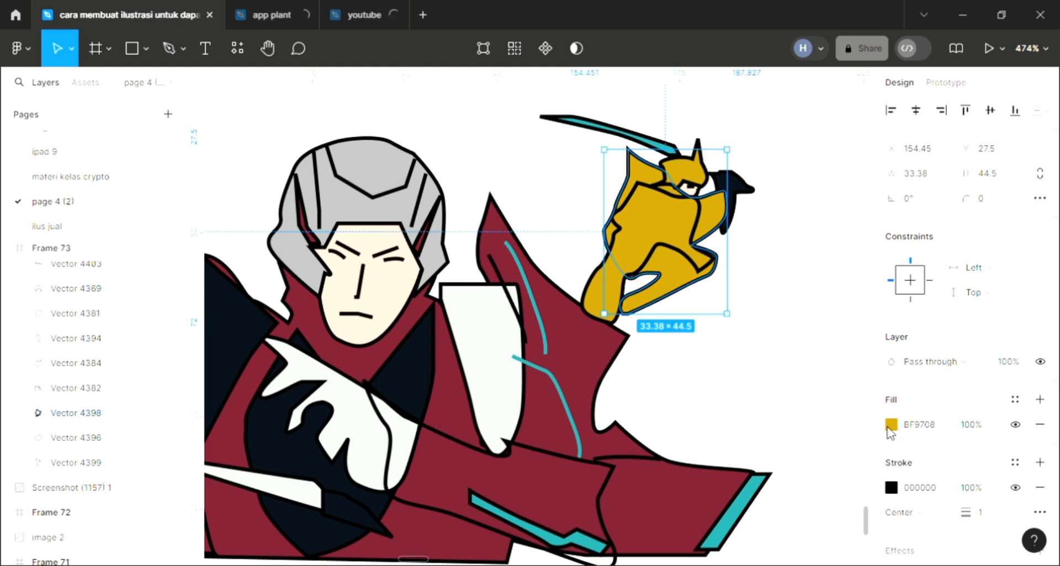
pyautogui.click(889, 427)
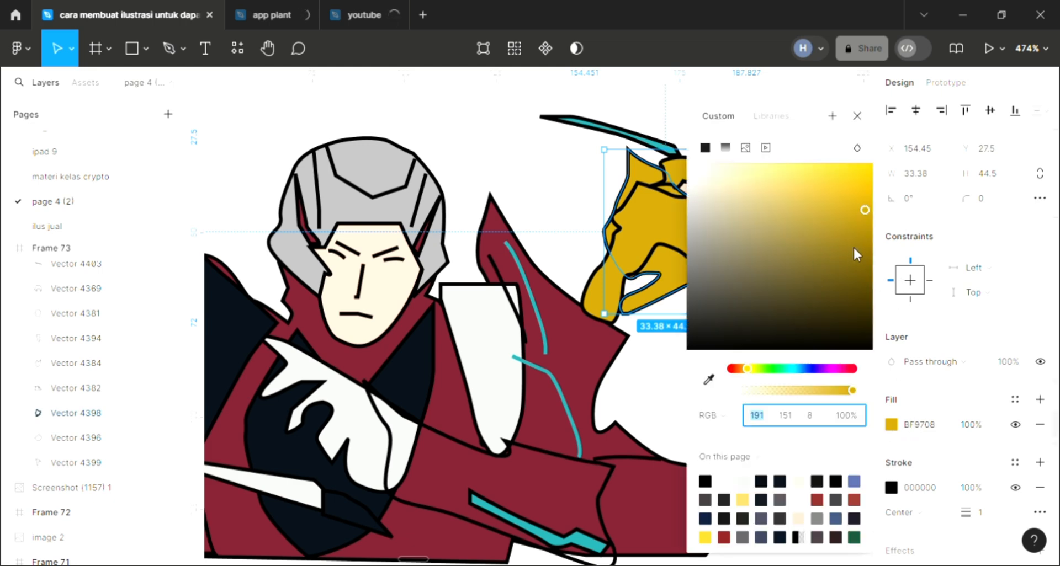
pyautogui.moveTo(861, 250); pyautogui.dragTo(860, 238)
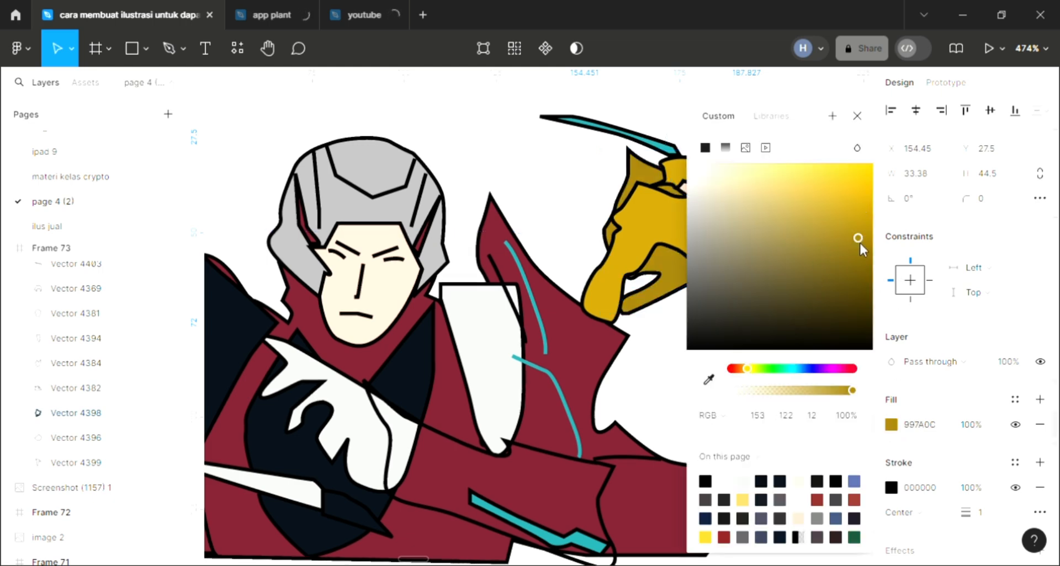
pyautogui.click(857, 115)
pyautogui.click(706, 175)
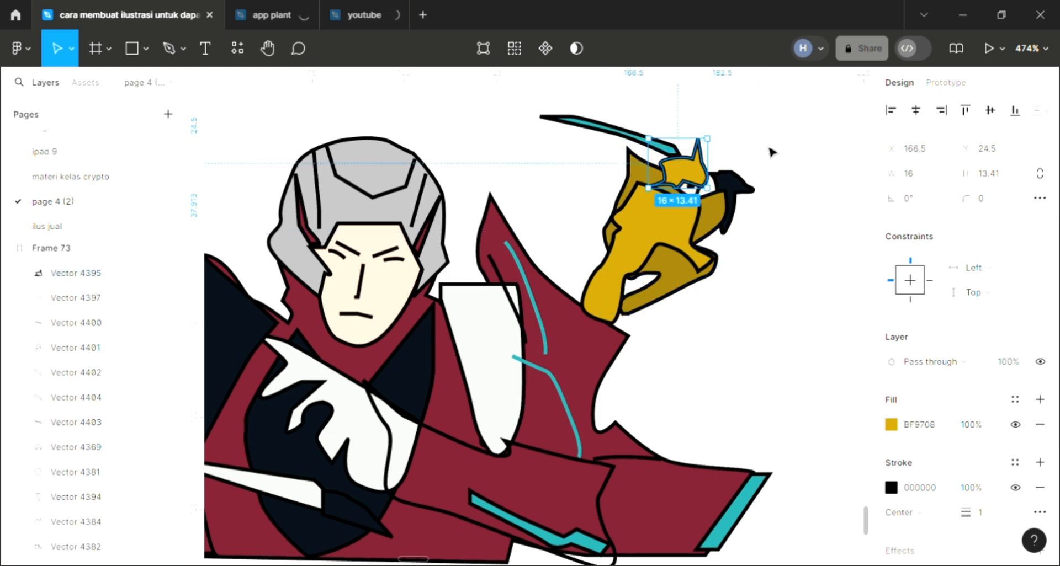
# Fill the illustration's frame with the red E45959 and convert that background into a linear gradient.
pyautogui.click(786, 203)
pyautogui.scroll(-5, 693, 308)
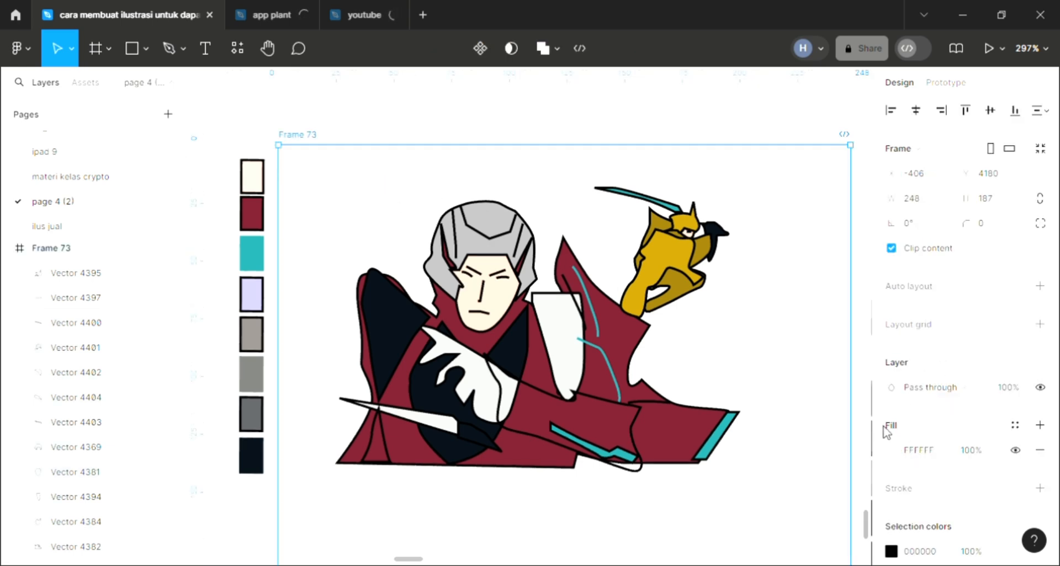
pyautogui.click(891, 450)
pyautogui.click(800, 185)
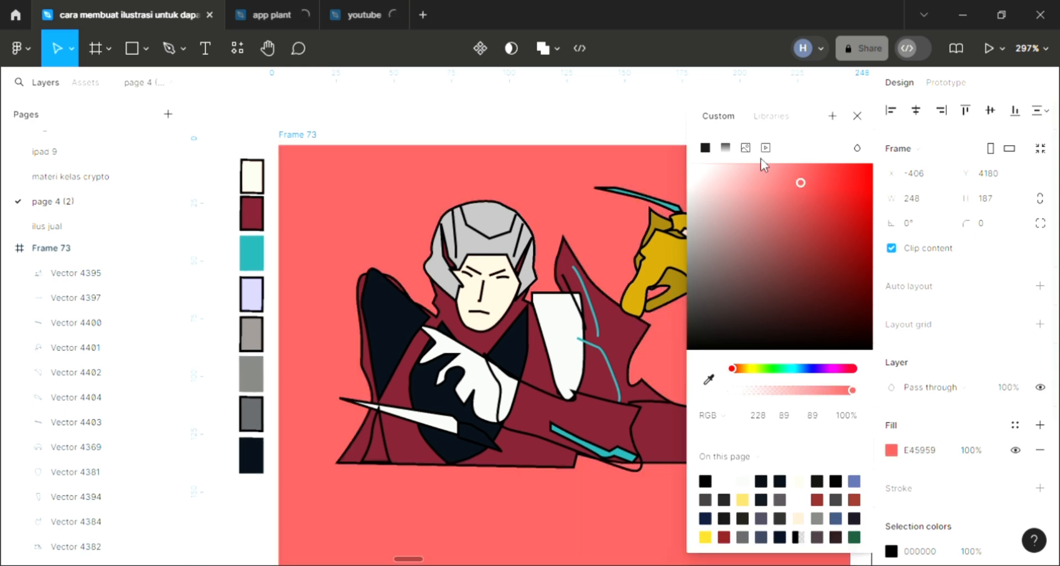
pyautogui.click(725, 147)
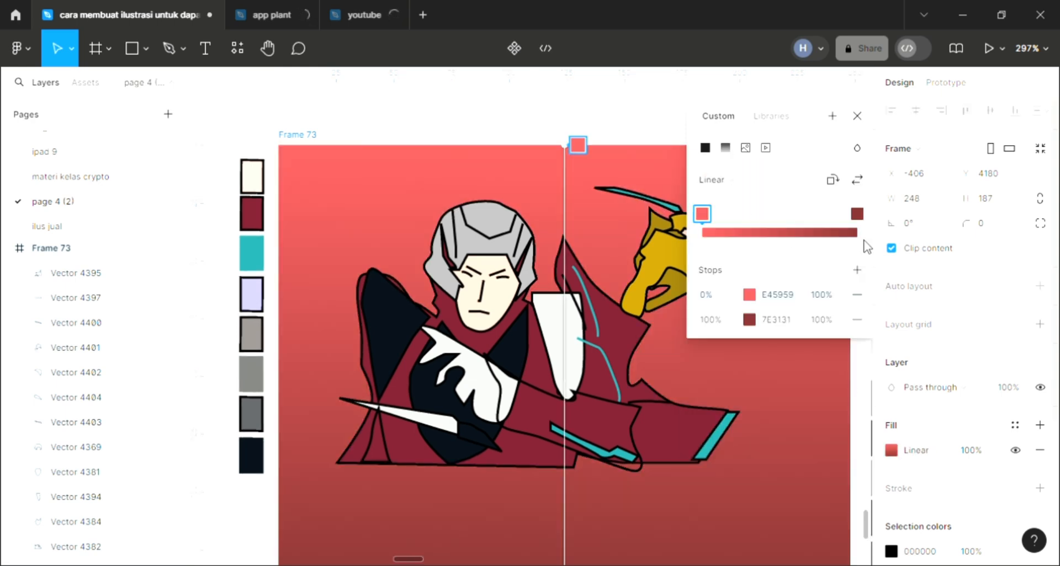
# Change the 0% stop of the frame's background gradient to a bright cyan.
pyautogui.click(742, 295)
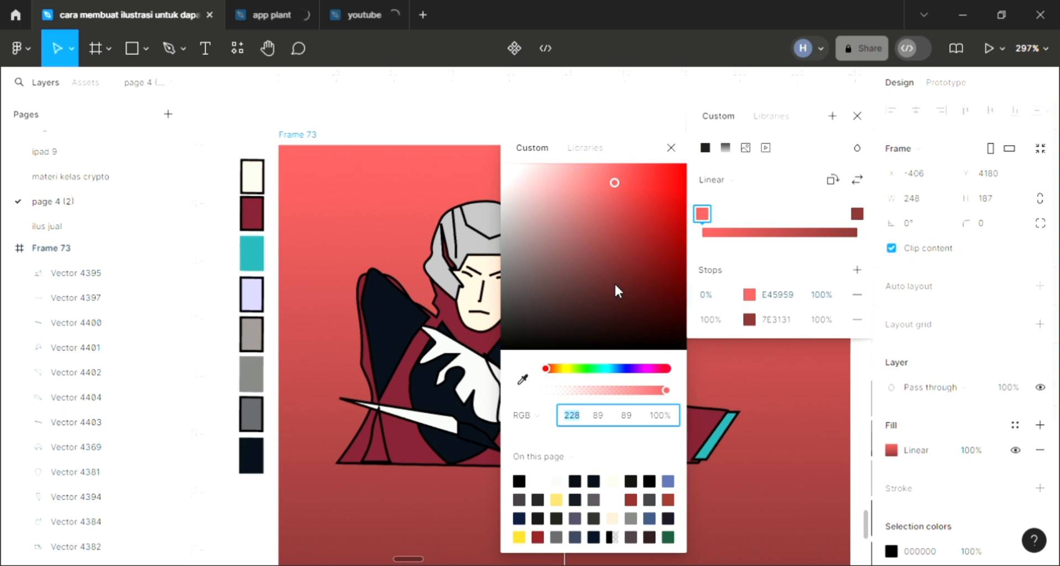
pyautogui.click(578, 368)
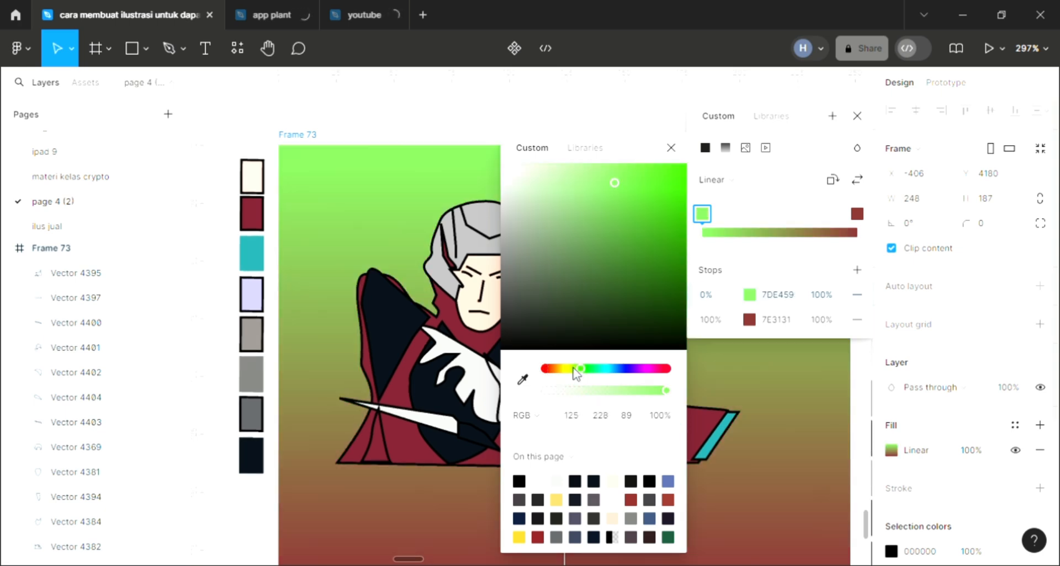
pyautogui.click(573, 368)
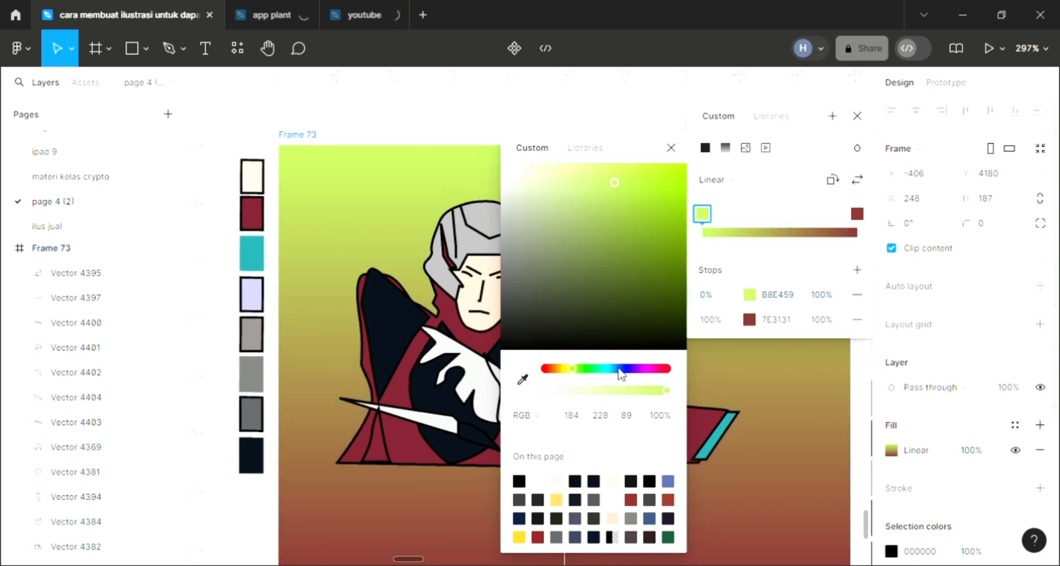
pyautogui.moveTo(618, 369); pyautogui.dragTo(607, 368)
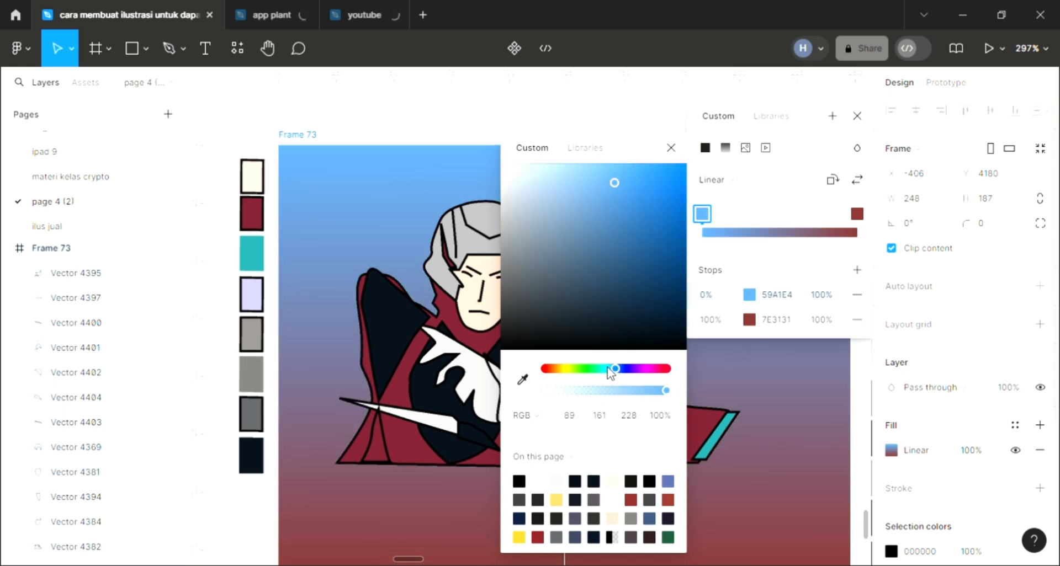
pyautogui.click(857, 116)
pyautogui.scroll(-2, 770, 306)
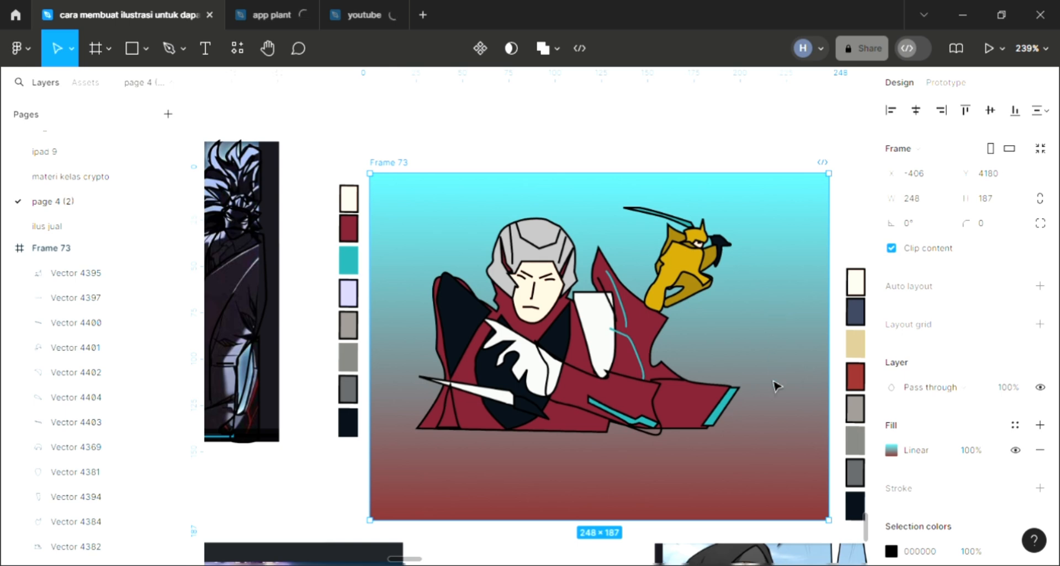
# Shorten the illustration's frame from its lower edge to a height of 152.
pyautogui.click(665, 524)
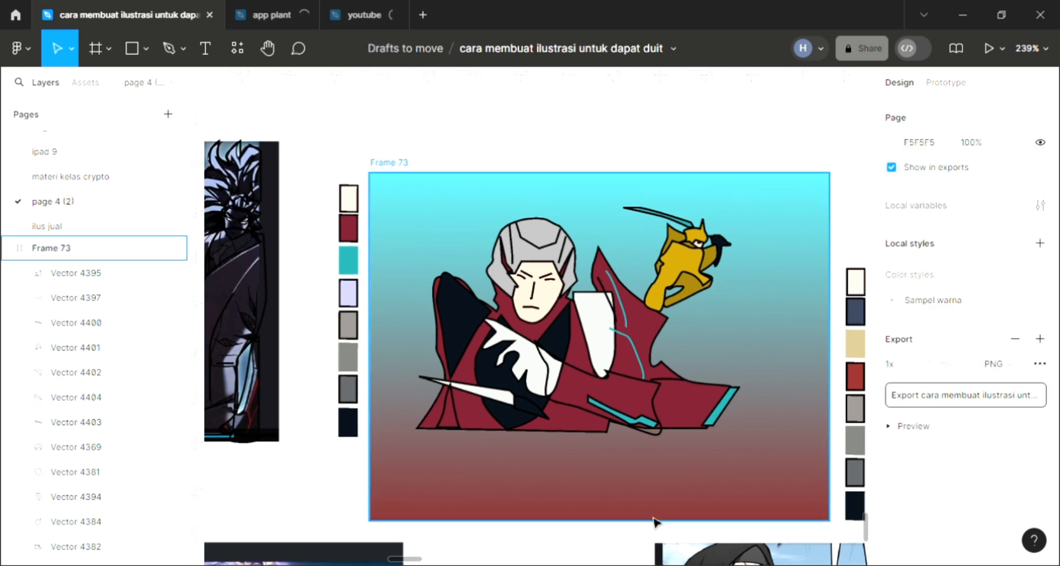
pyautogui.click(653, 521)
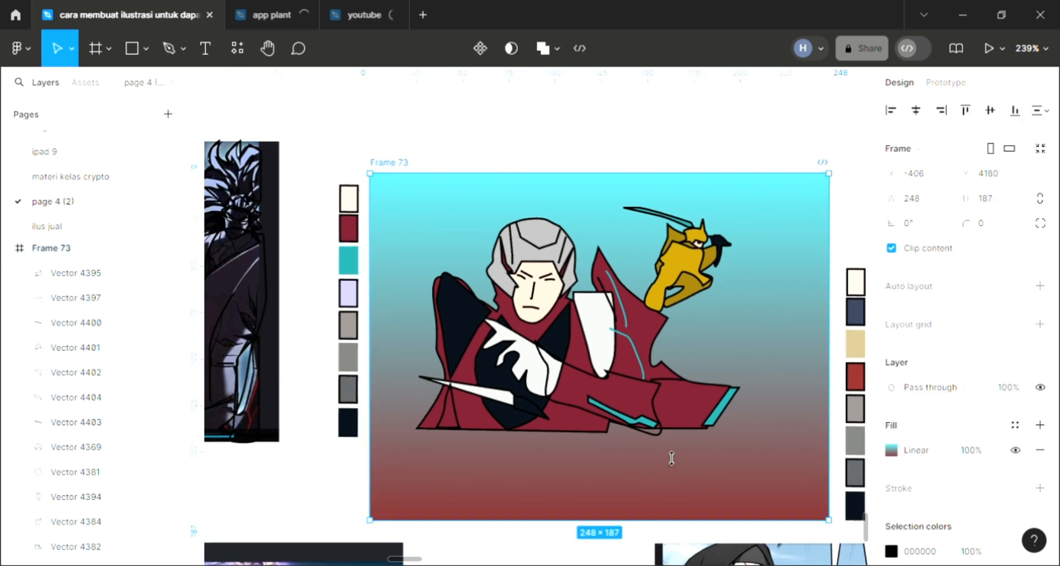
pyautogui.moveTo(671, 458); pyautogui.dragTo(660, 369)
pyautogui.scroll(8, 640, 369)
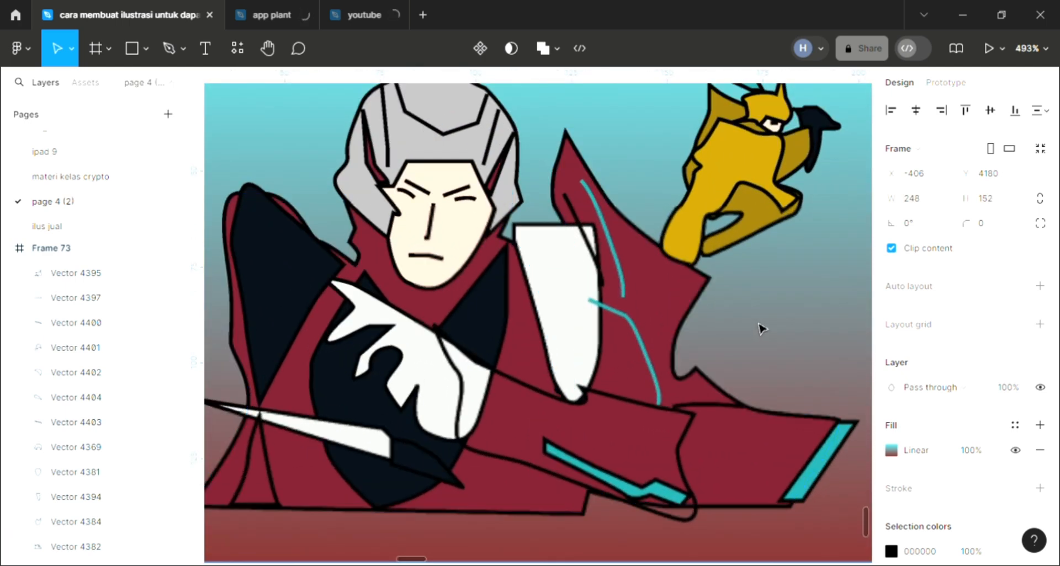
pyautogui.click(756, 329)
# Draw an ellipse about 28 × 44 over the small figure's sword and position it at X 130, Y 6.
pyautogui.scroll(3, 747, 327)
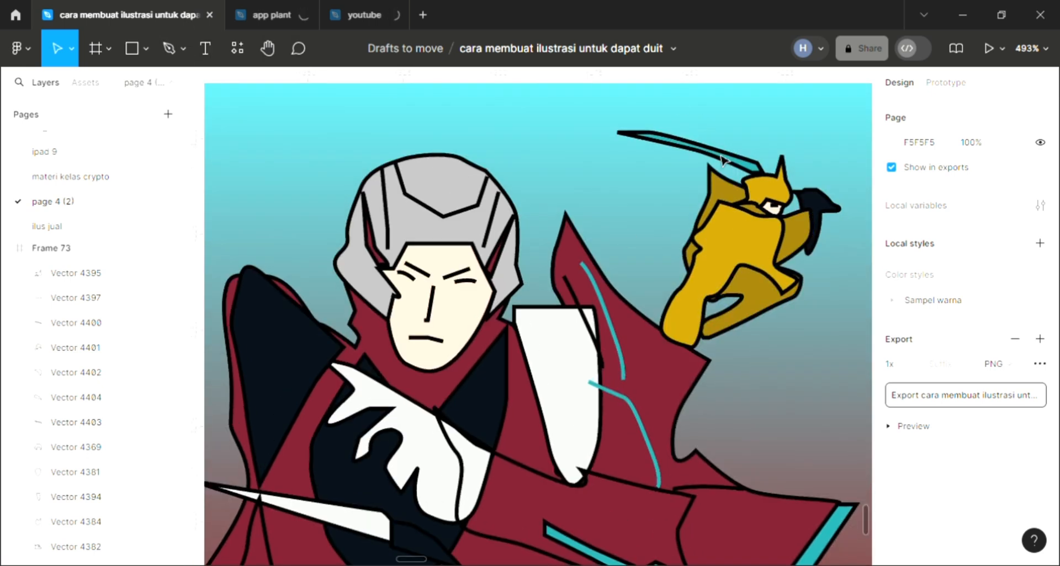
pyautogui.scroll(-1, 607, 168)
pyautogui.click(144, 48)
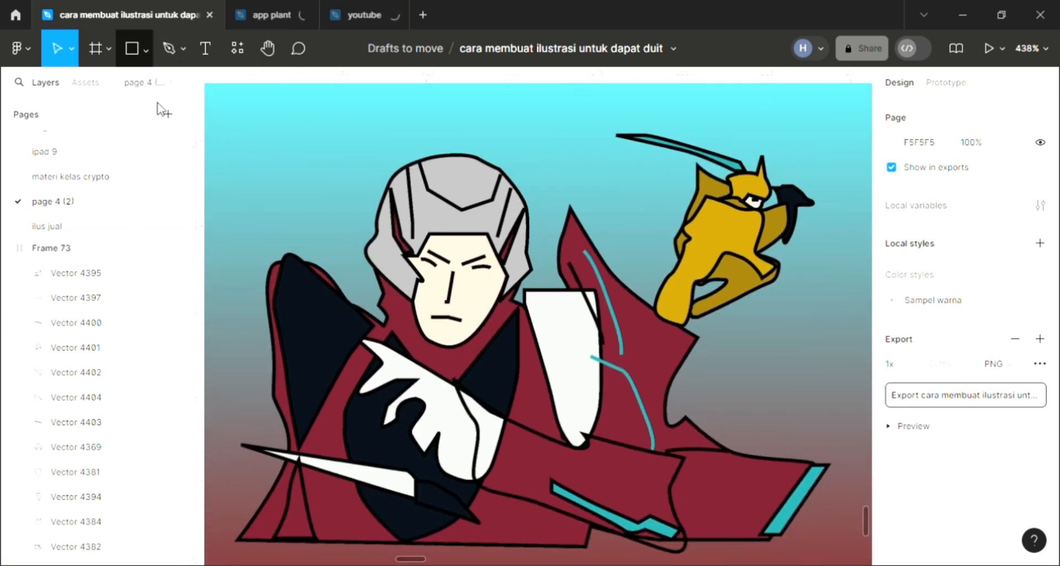
pyautogui.click(184, 146)
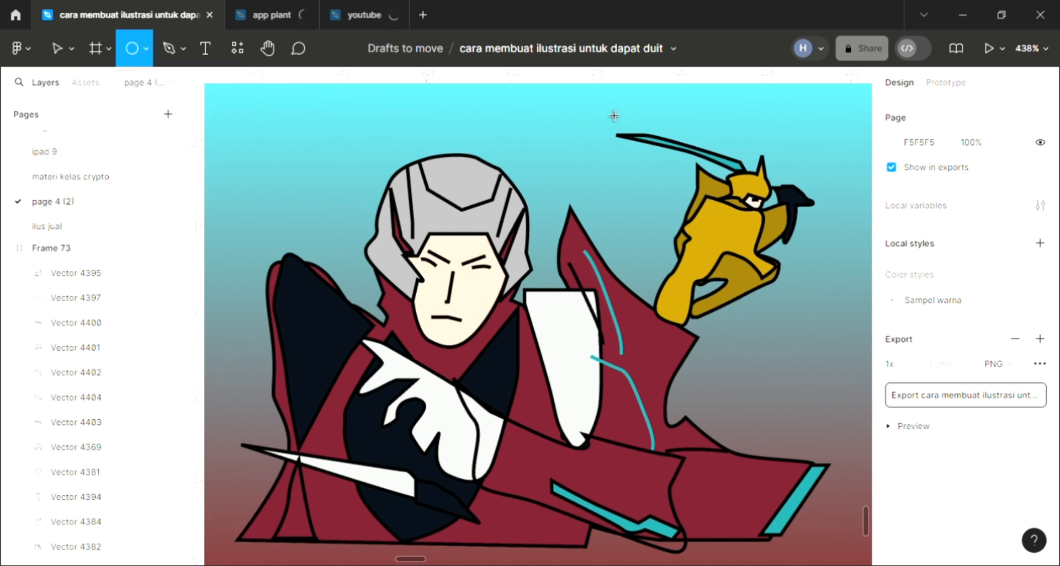
pyautogui.moveTo(602, 102)
pyautogui.mouseDown()
pyautogui.moveTo(706, 267)
pyautogui.moveTo(700, 246)
pyautogui.mouseUp()
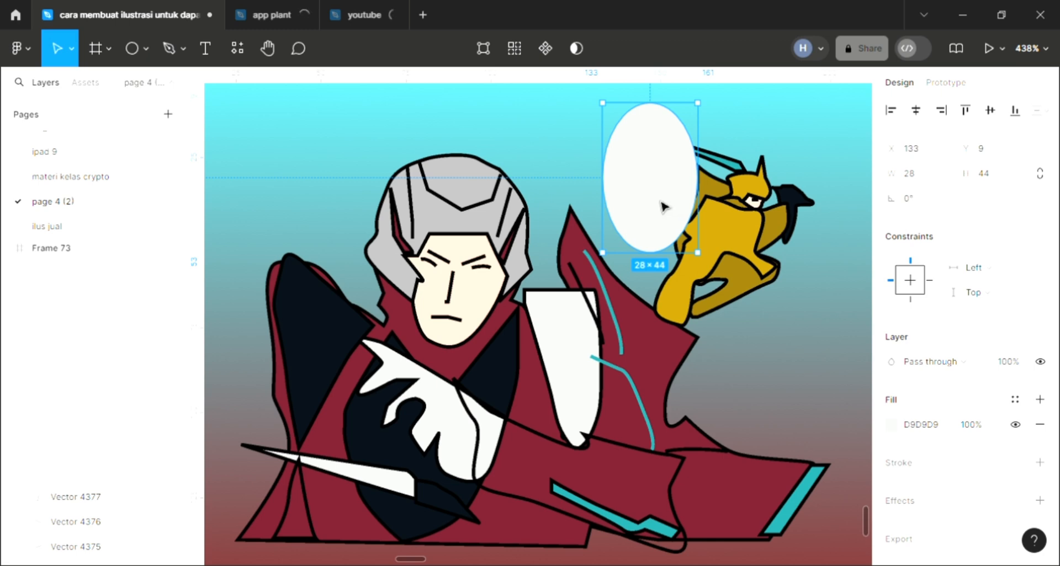
pyautogui.moveTo(664, 207); pyautogui.dragTo(654, 198)
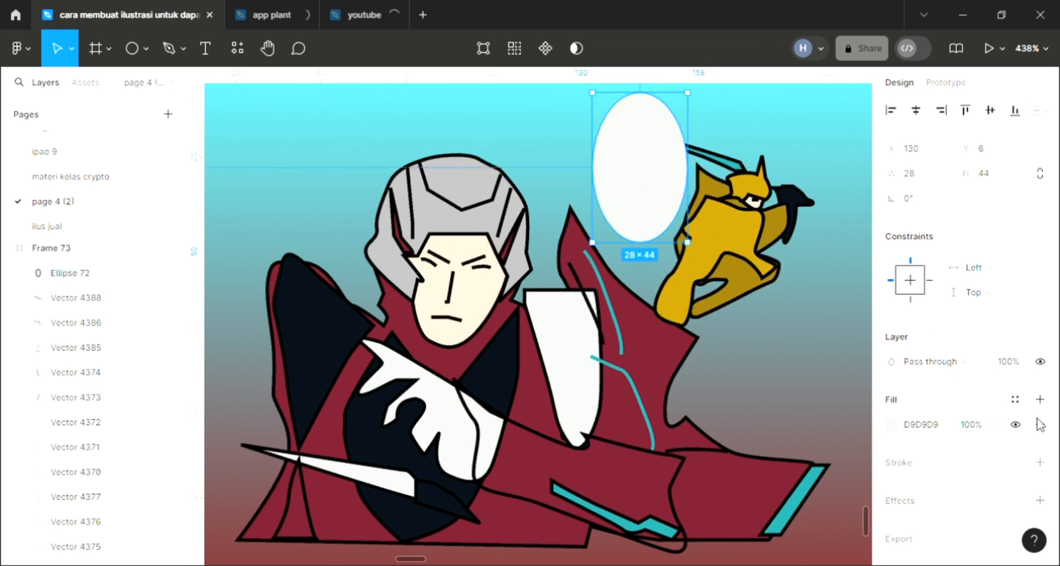
# Add a black 000000 inside stroke of 1 to the ellipse and replace its fill with a new D9D9D9 one.
pyautogui.click(1040, 462)
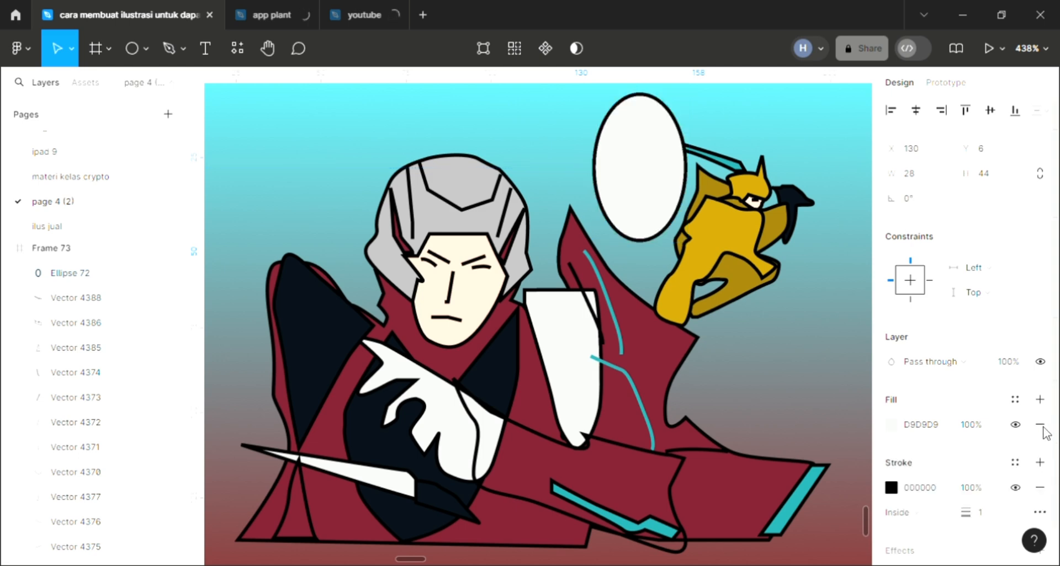
pyautogui.click(1039, 424)
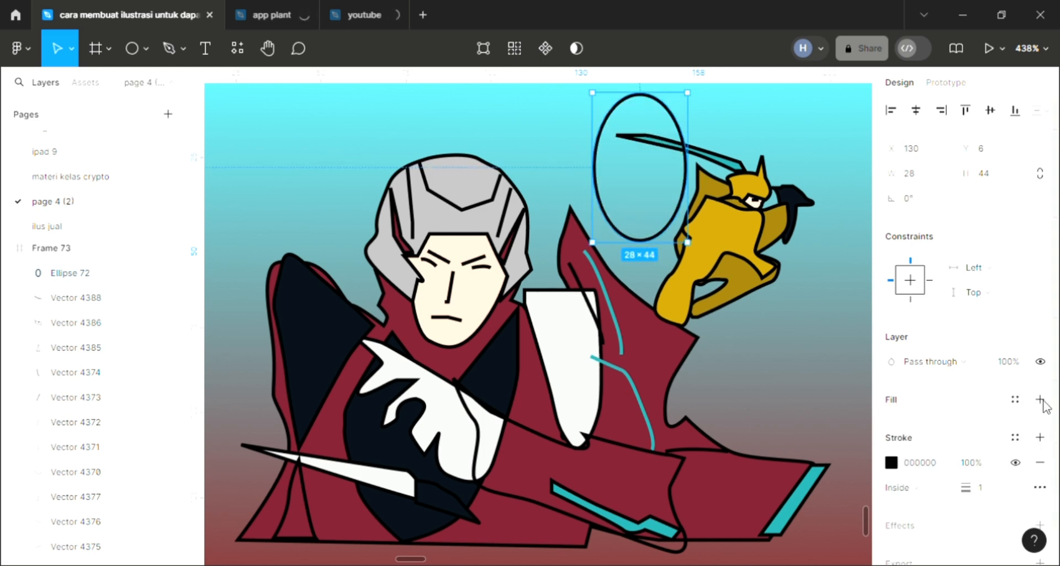
pyautogui.click(1040, 400)
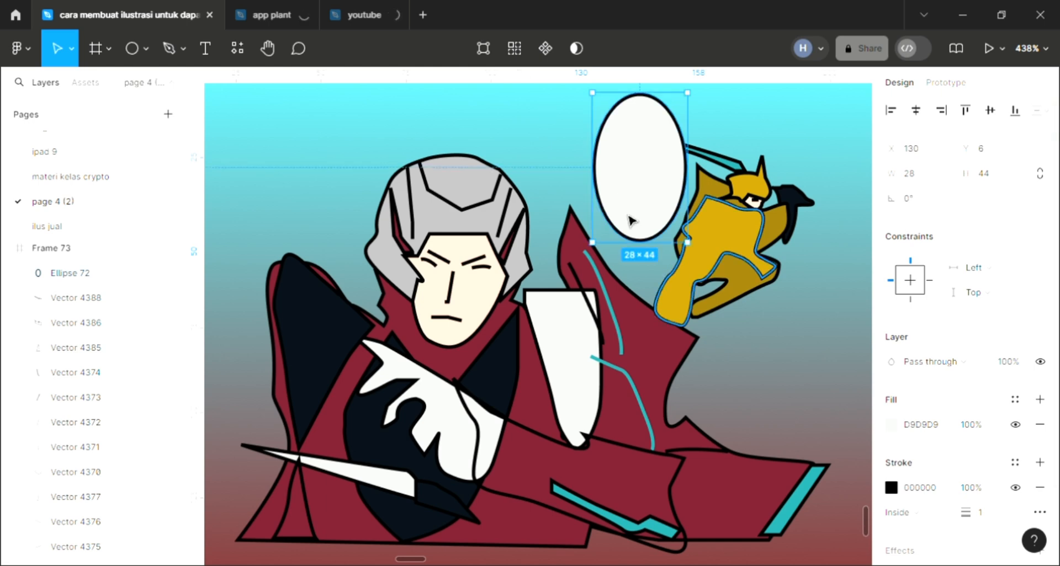
# Duplicate the ellipse, shrink the copy to about 23 × 36 and place it inside the original at X 134, Y 10.
pyautogui.hotkey('ctrl', 'd')
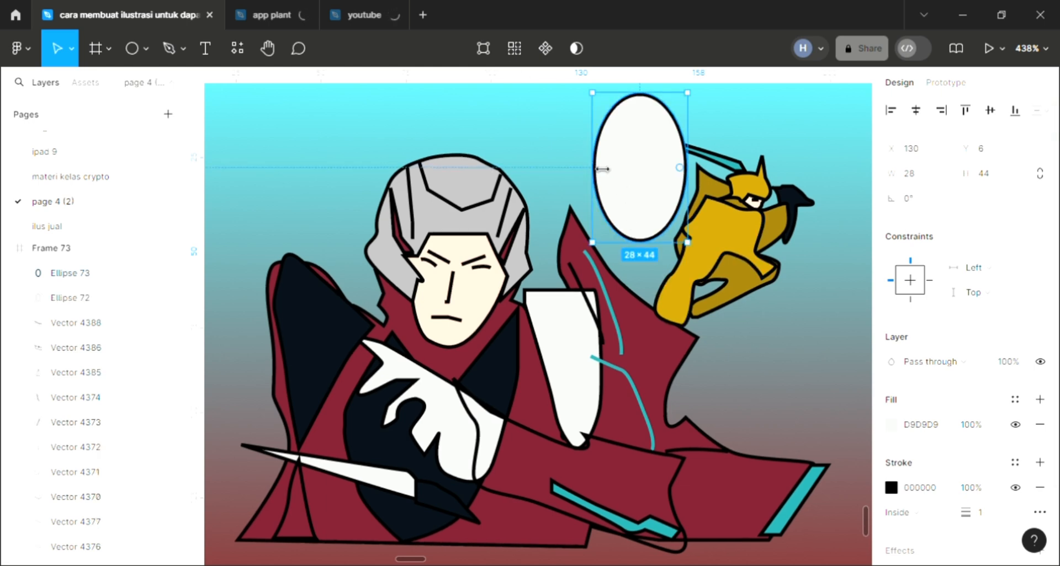
pyautogui.moveTo(626, 179); pyautogui.dragTo(626, 182)
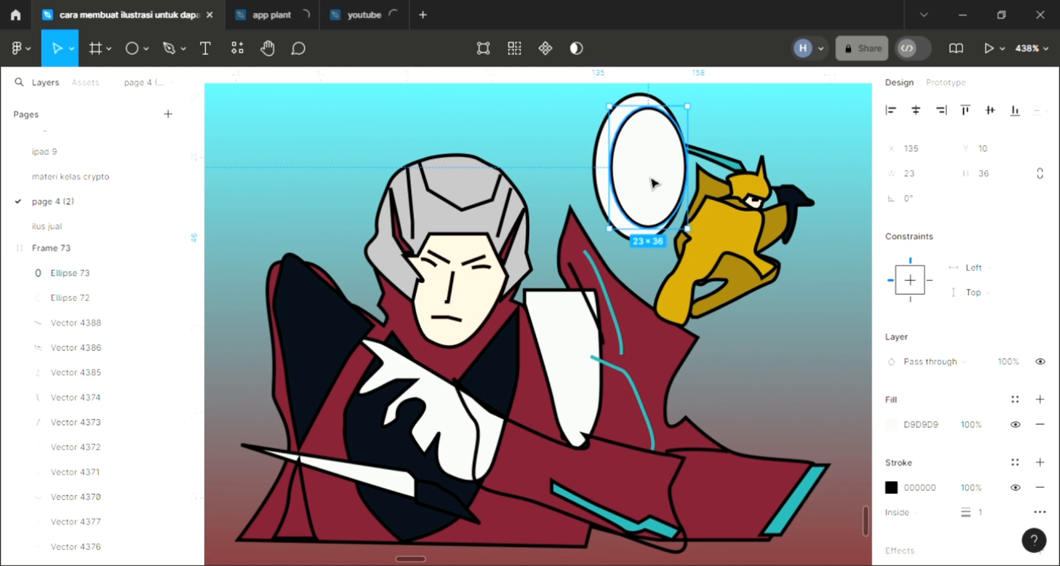
pyautogui.press('Left')
pyautogui.press('Left')
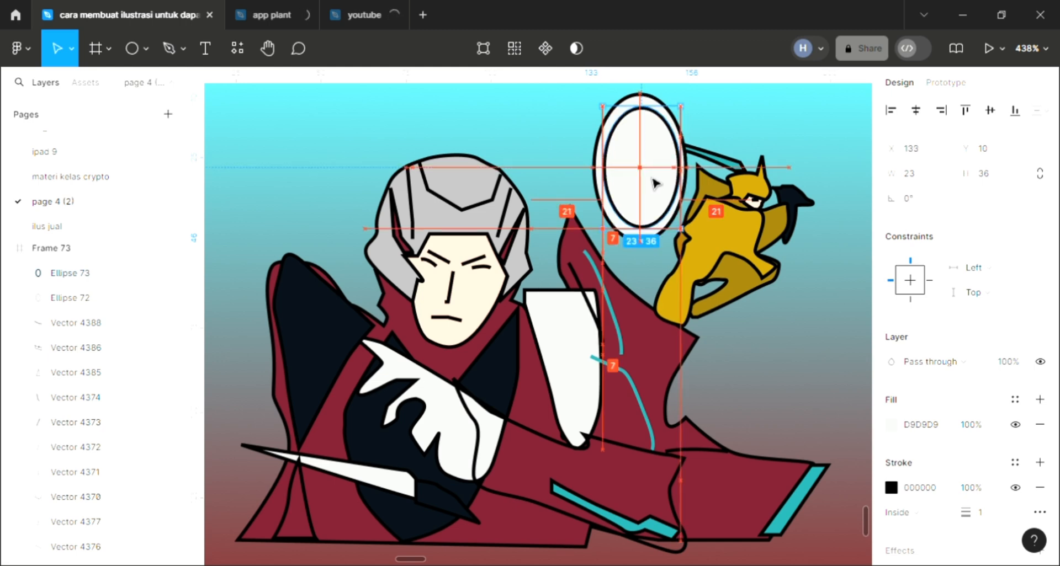
pyautogui.moveTo(655, 183); pyautogui.dragTo(658, 184)
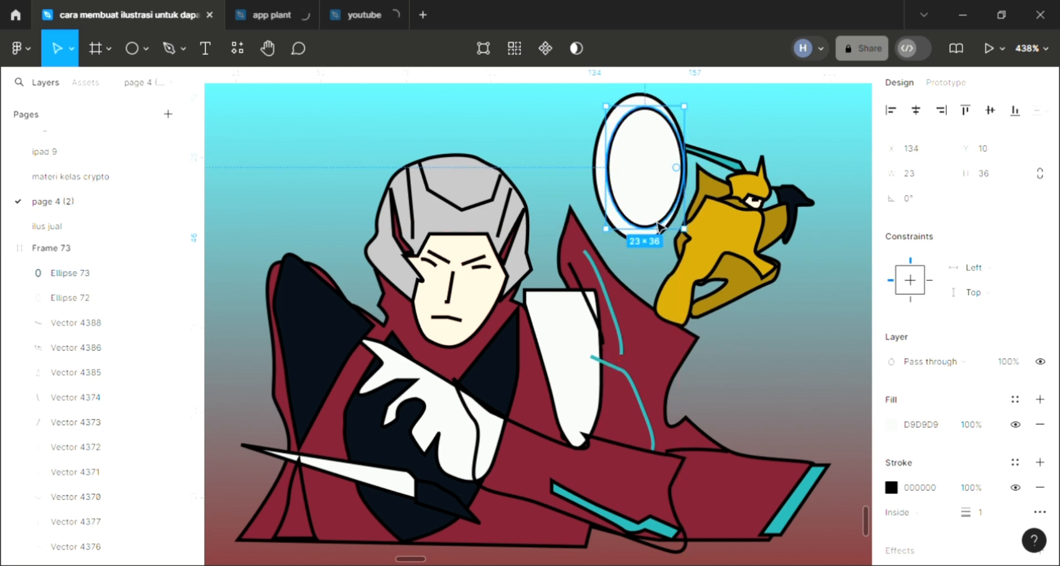
# Fill the inner ellipse with the bright cyan sampled from the background beside the large figure's helmet.
pyautogui.press('i')
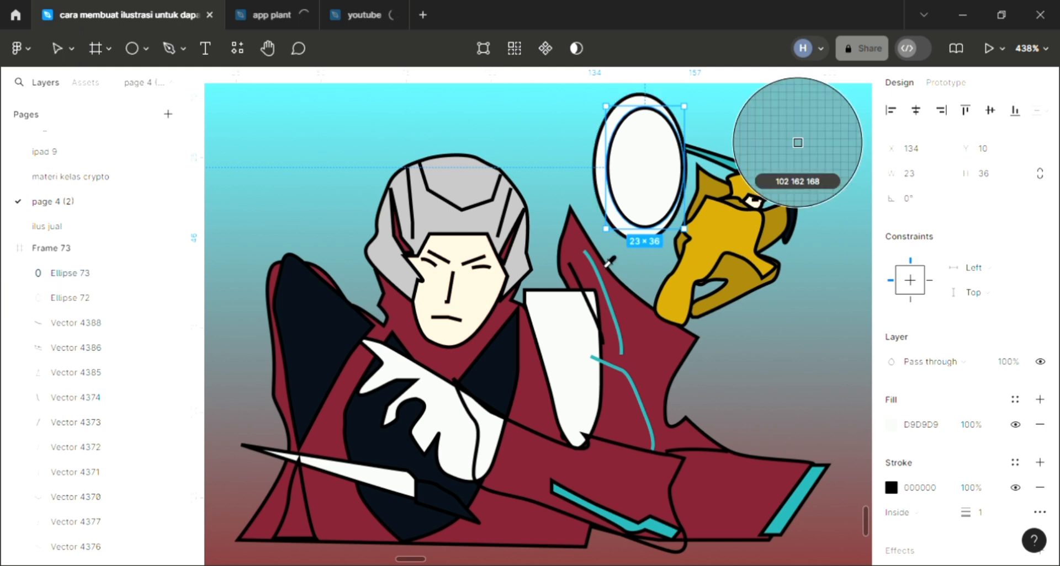
pyautogui.click(530, 146)
pyautogui.press('Escape')
pyautogui.scroll(-2, 573, 208)
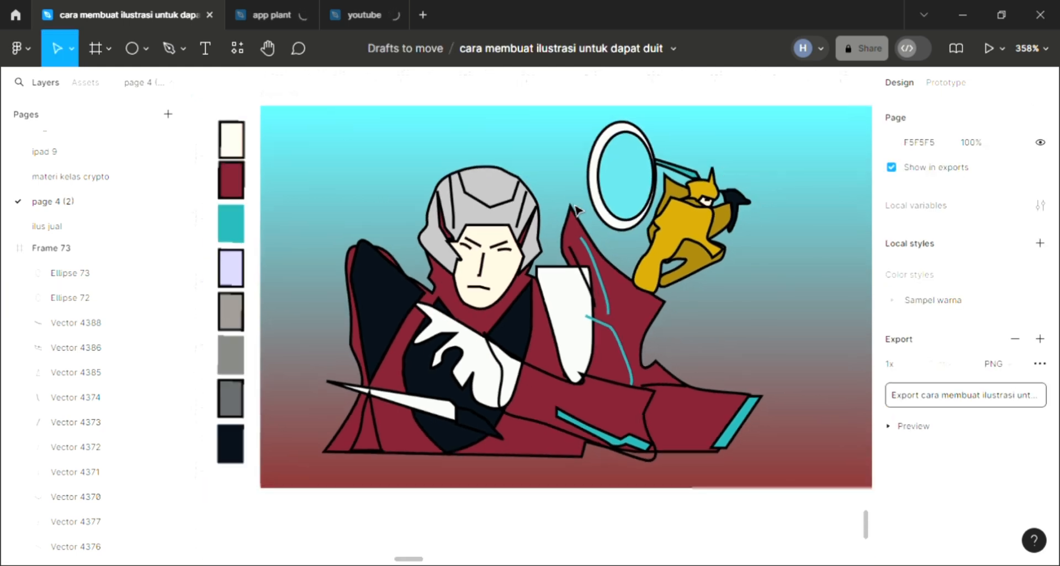
pyautogui.scroll(1, 571, 227)
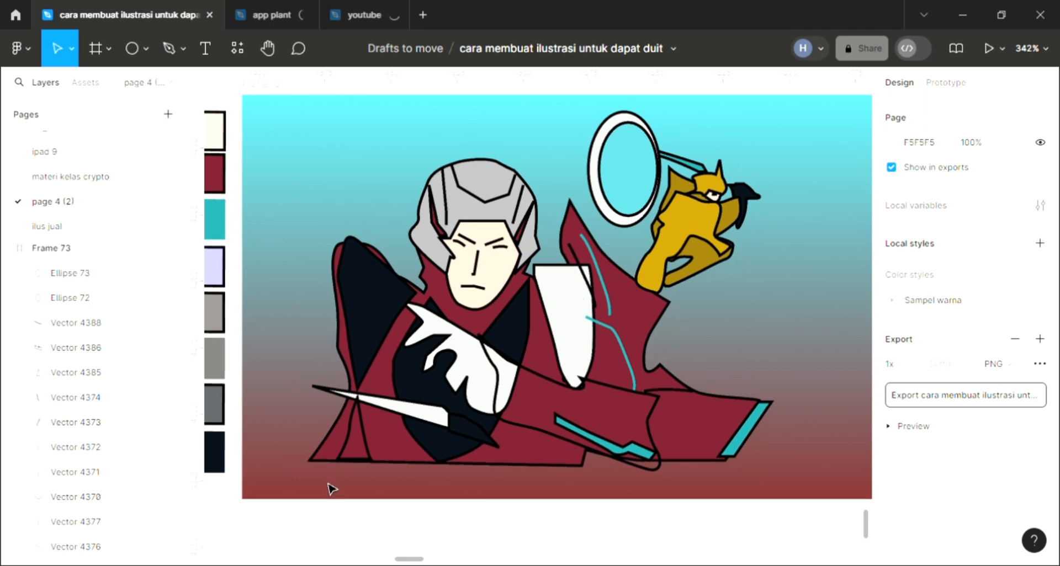
# Extend the large figure's eye line under the brow beside the nose into a closed eye with a curved lower lid.
pyautogui.click(165, 48)
pyautogui.scroll(5, 478, 216)
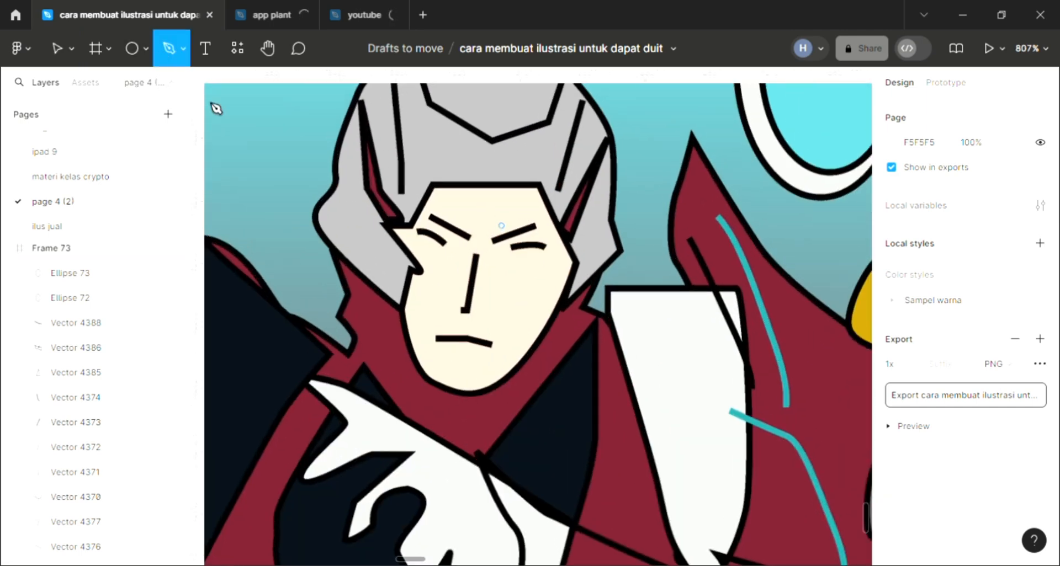
pyautogui.click(55, 48)
pyautogui.scroll(3, 535, 246)
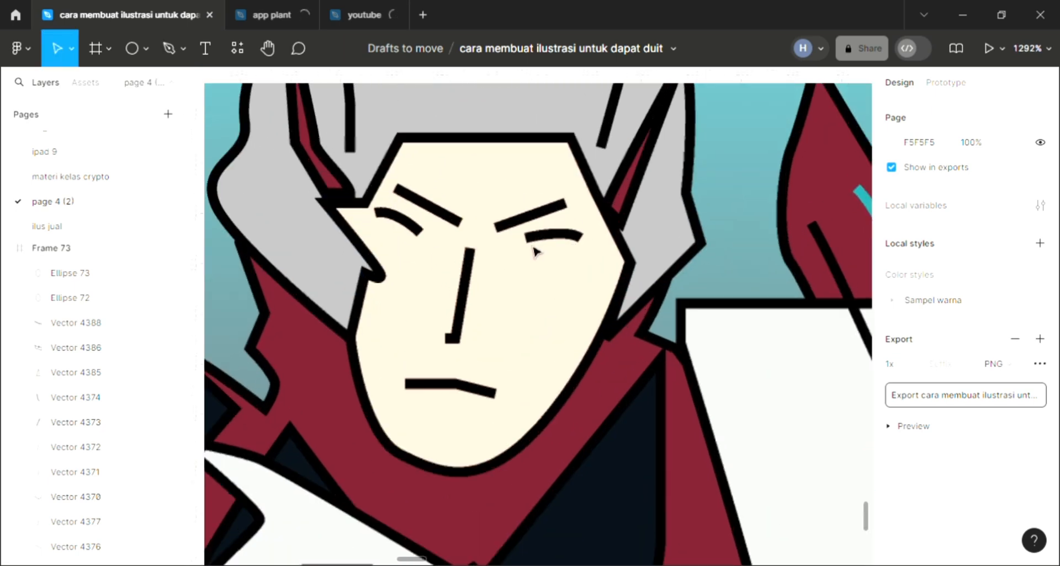
pyautogui.click(548, 240)
pyautogui.doubleClick(549, 240)
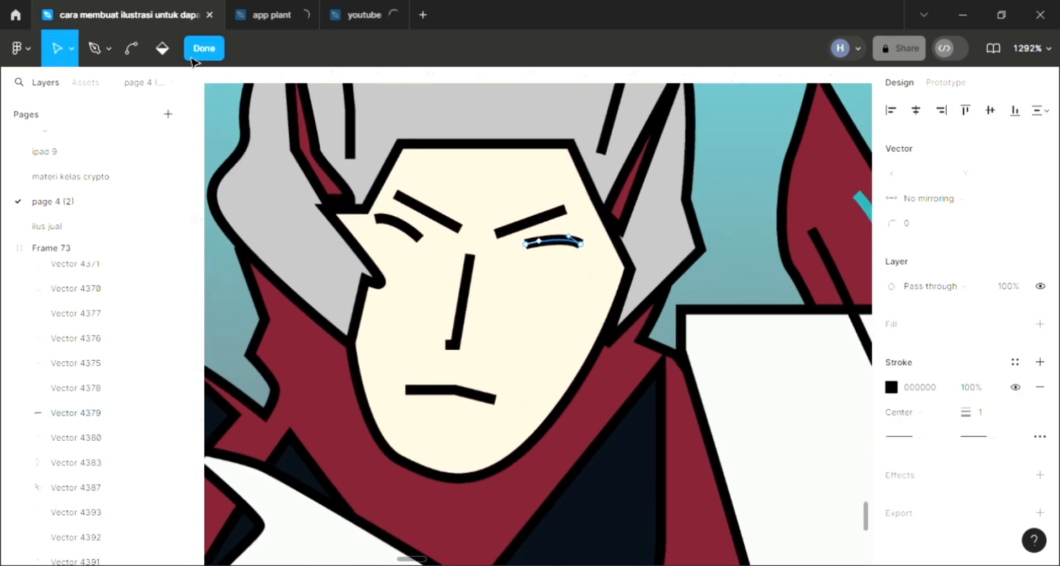
pyautogui.scroll(2, 472, 341)
pyautogui.press('p')
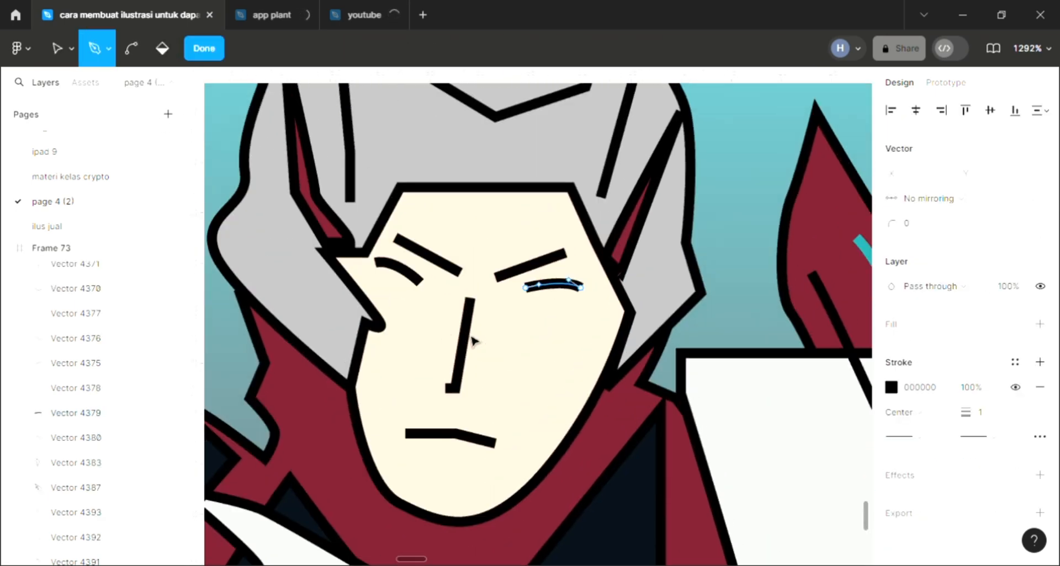
pyautogui.click(526, 288)
pyautogui.moveTo(560, 303); pyautogui.dragTo(585, 296)
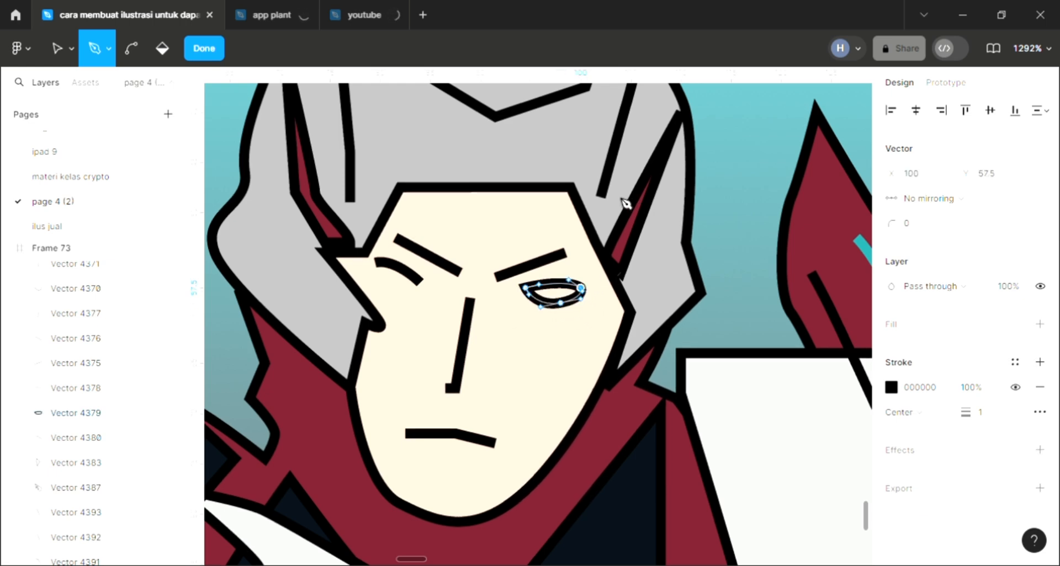
pyautogui.press('Escape')
pyautogui.press('Escape')
# Delete the large figure's other eye line, the curved stroke next to the hair lock.
pyautogui.click(400, 275)
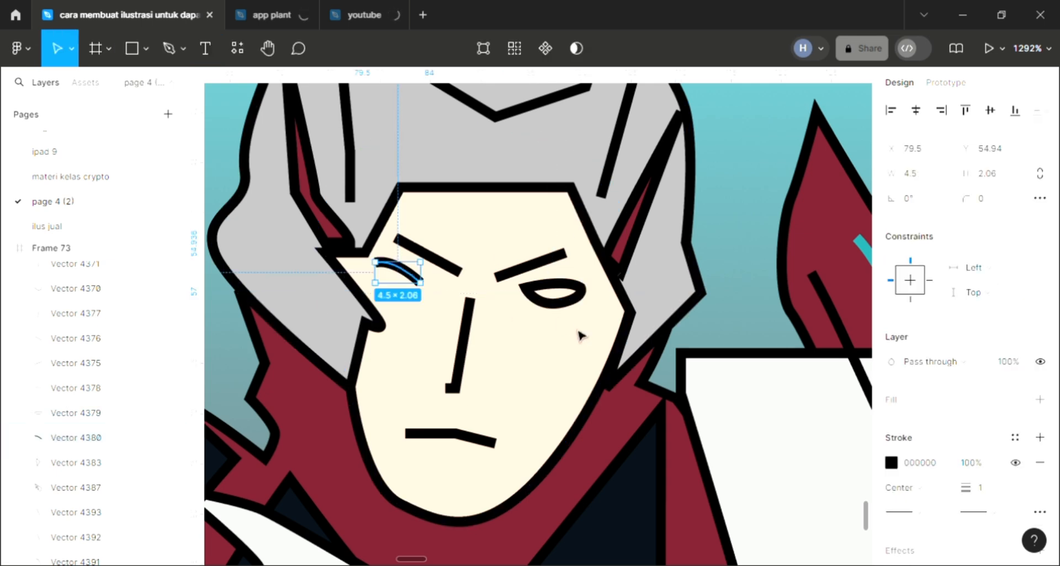
pyautogui.press('Escape')
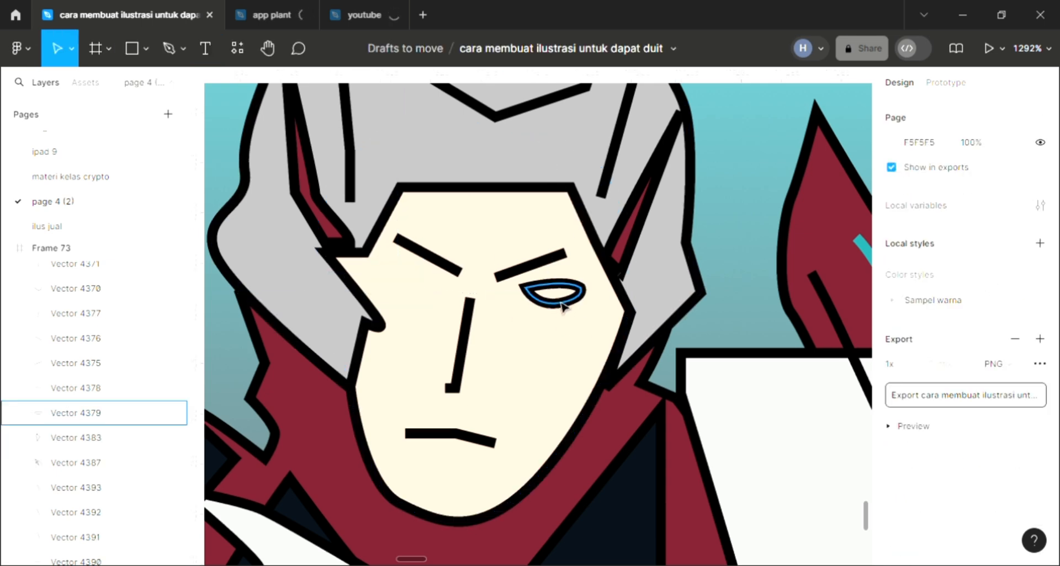
pyautogui.click(559, 301)
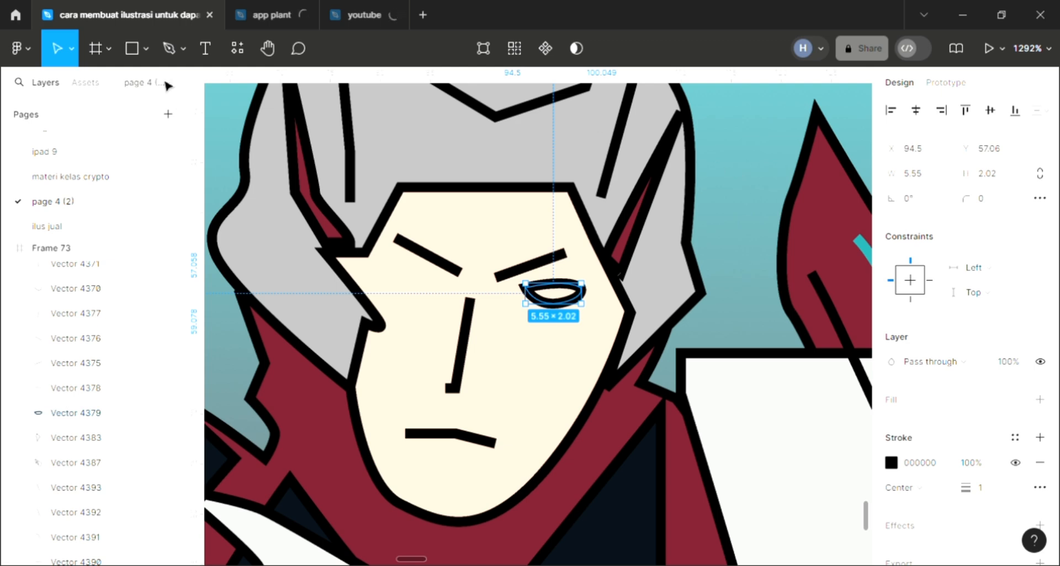
pyautogui.press('Escape')
# Try to draw a triangular pupil inside the large figure's open eye with the Pen tool.
pyautogui.click(170, 47)
pyautogui.scroll(2, 574, 296)
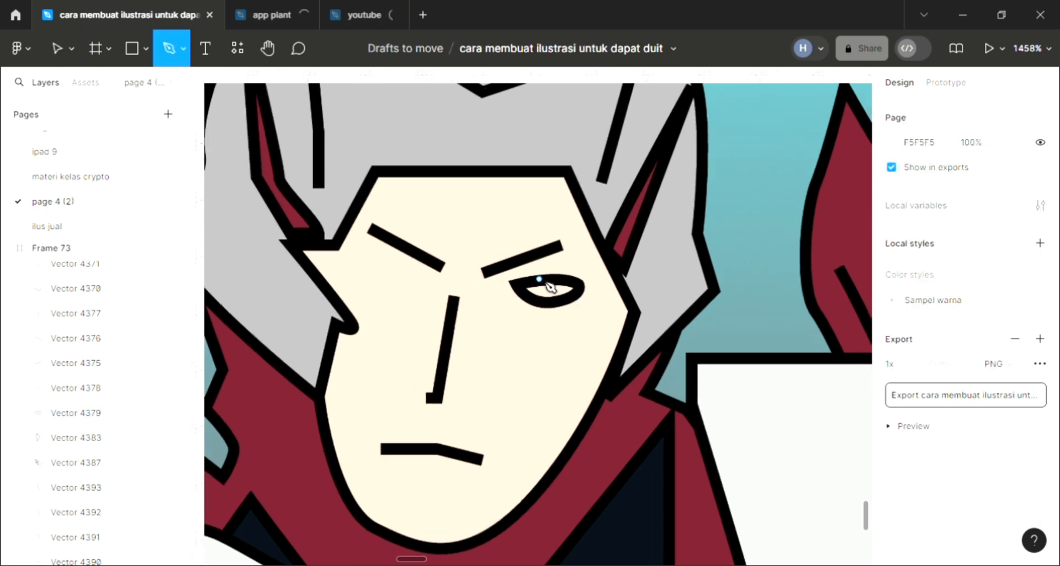
pyautogui.click(545, 302)
pyautogui.scroll(1, 553, 310)
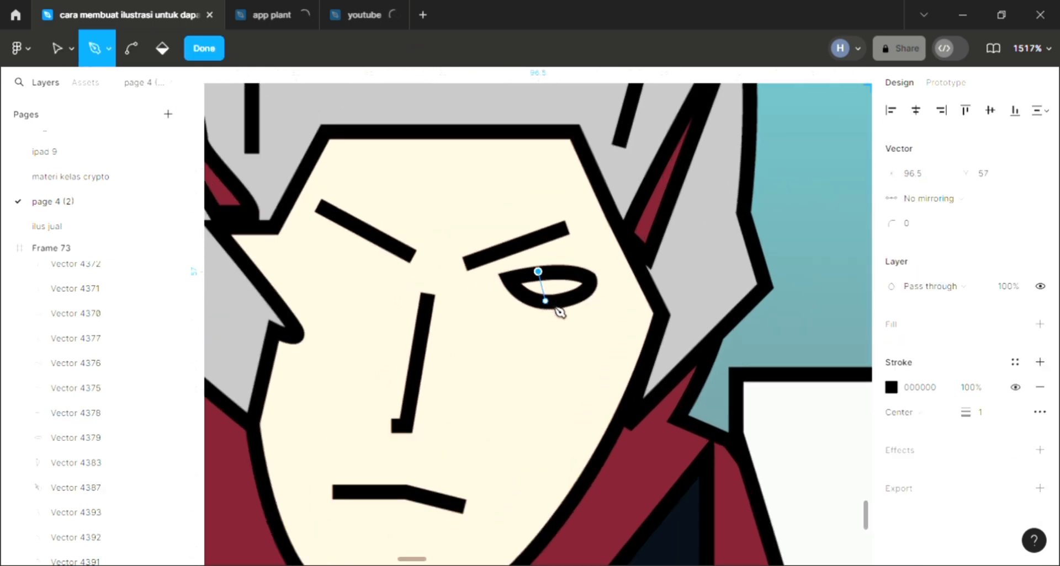
pyautogui.click(555, 307)
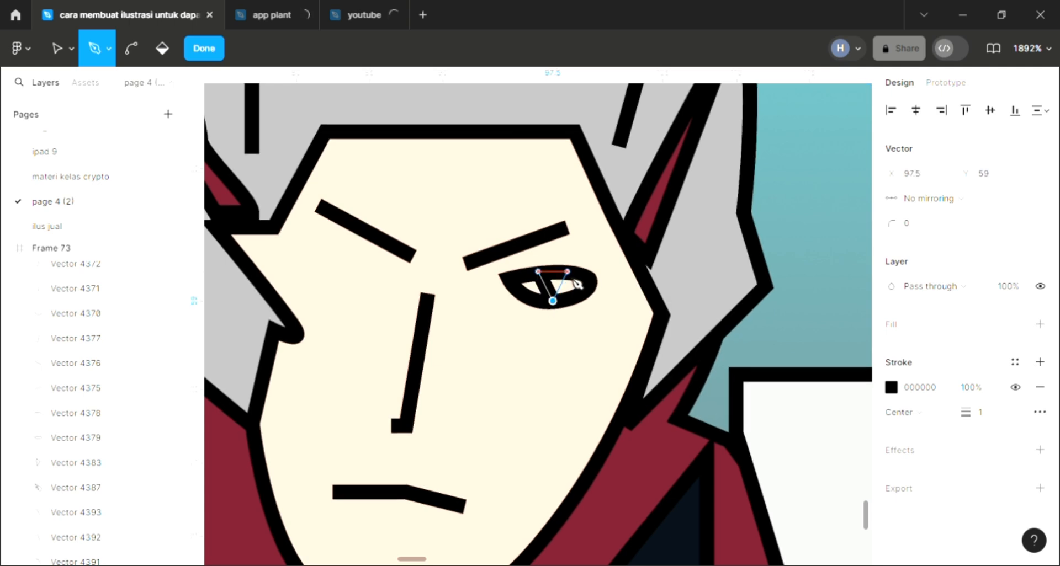
pyautogui.click(567, 272)
pyautogui.click(538, 272)
pyautogui.press('Escape')
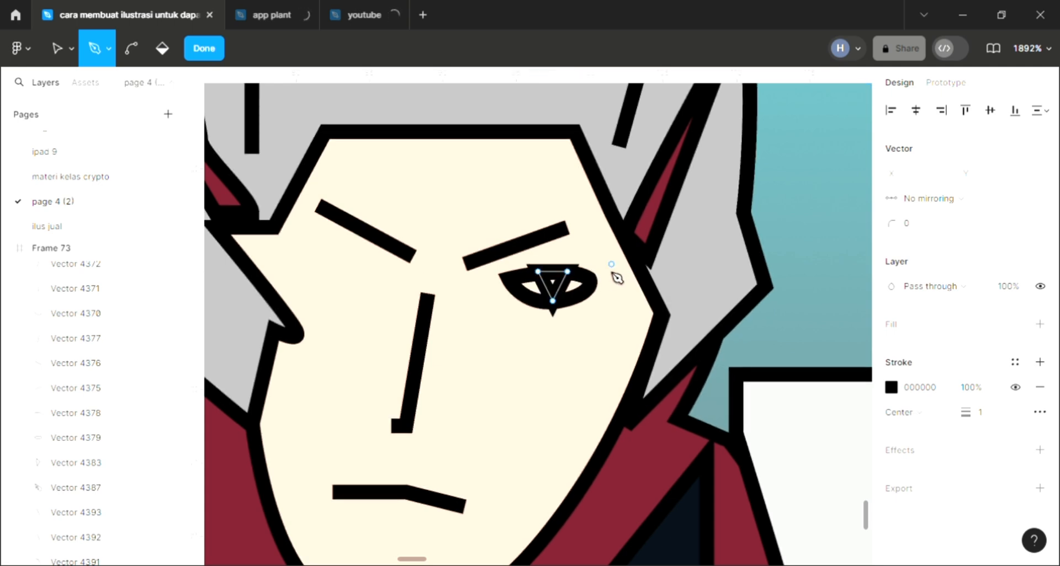
# Undo the triangular pupil drawn in the large figure's eye.
pyautogui.press('ctrl')
pyautogui.hotkey('ctrl', 'z')
pyautogui.hotkey('ctrl', 'z')
pyautogui.hotkey('ctrl', 'z')
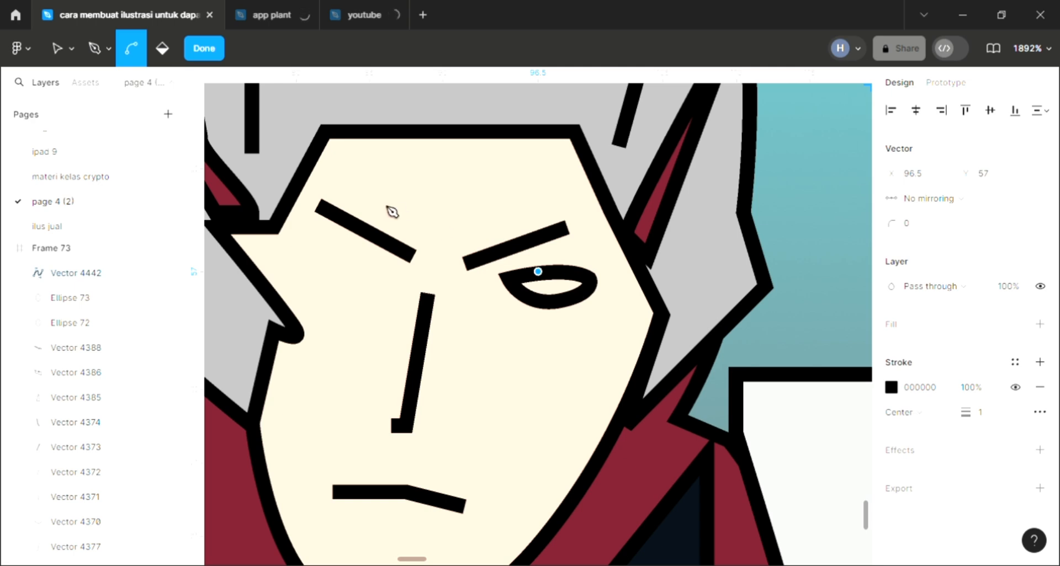
pyautogui.hotkey('ctrl', 'z')
# Draw a narrow 1 × 2 ellipse as the pupil inside the large figure's open eye.
pyautogui.scroll(-3, 391, 212)
pyautogui.click(103, 47)
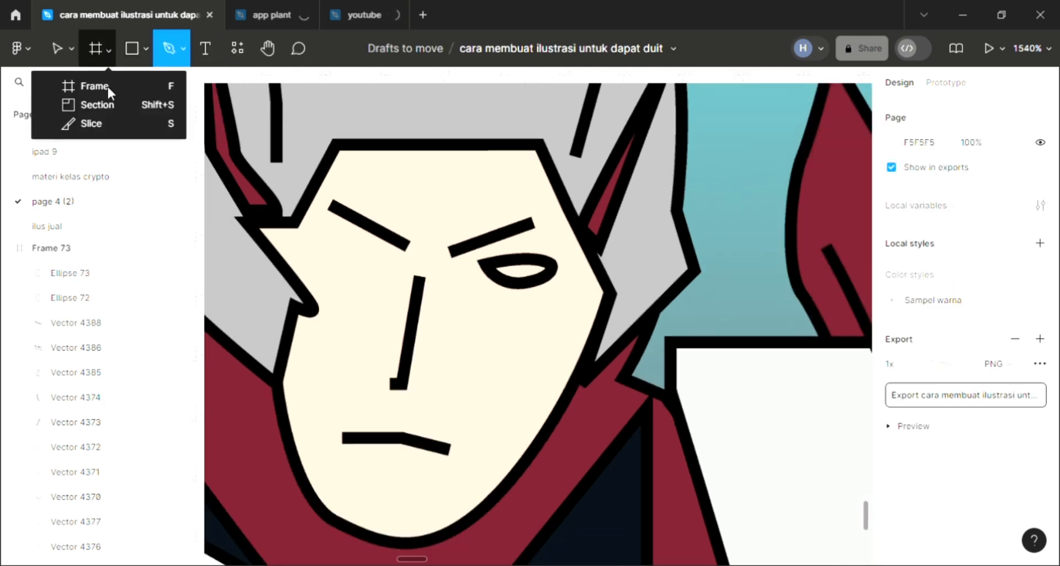
pyautogui.click(105, 60)
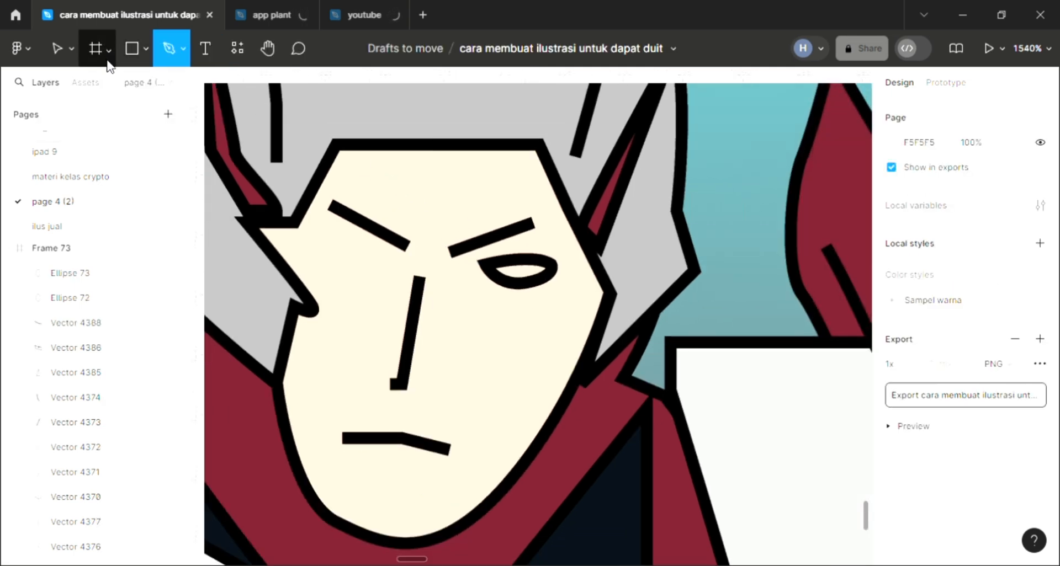
pyautogui.click(145, 48)
pyautogui.press('o')
pyautogui.scroll(2, 522, 271)
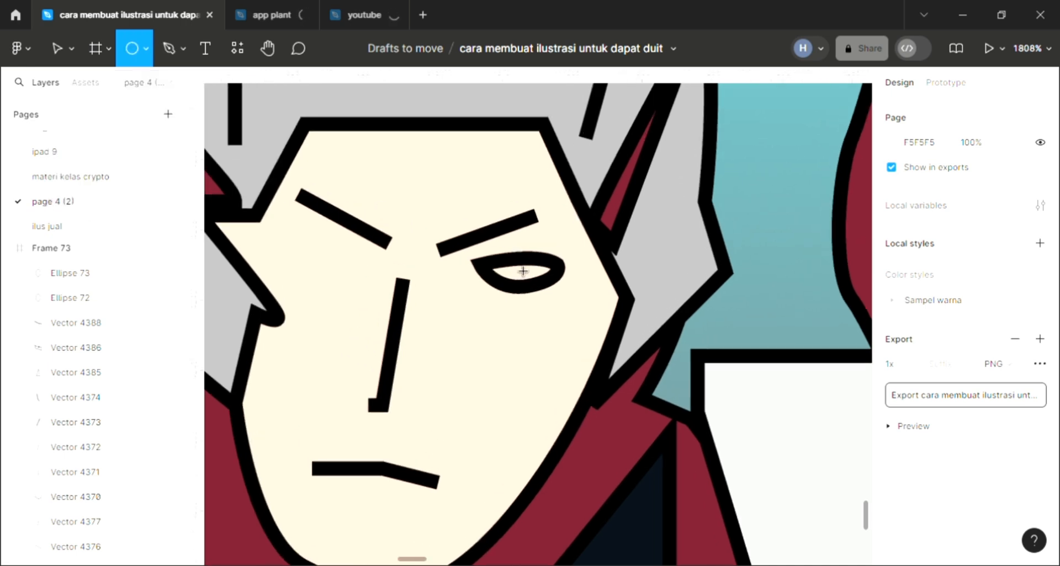
pyautogui.moveTo(513, 256); pyautogui.dragTo(531, 288)
pyautogui.scroll(-2, 533, 287)
pyautogui.scroll(-5, 533, 287)
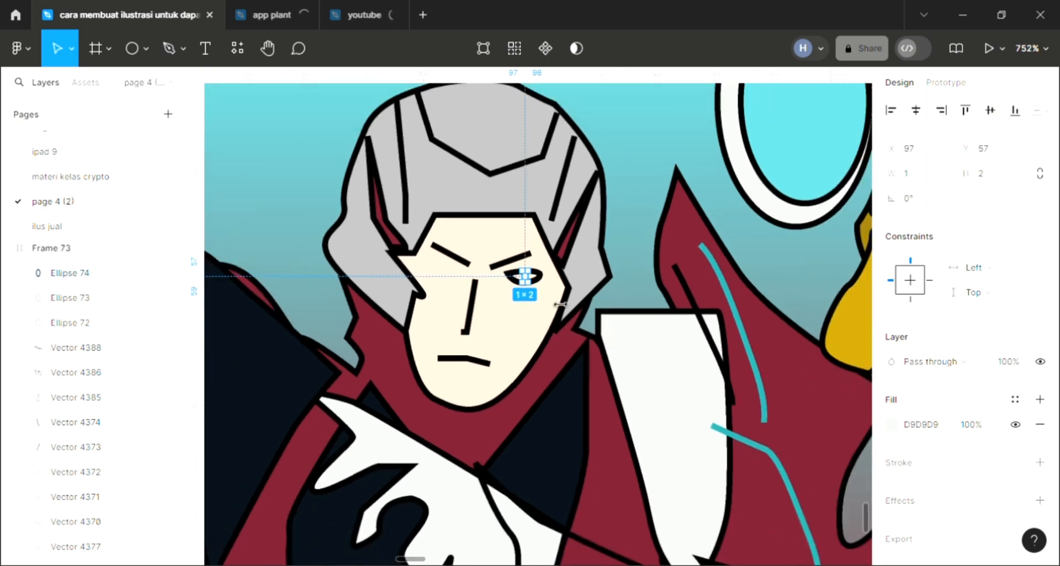
# Fill the pupil in the large figure's open eye with dark red 791F30, sampled from the artwork.
pyautogui.press('i')
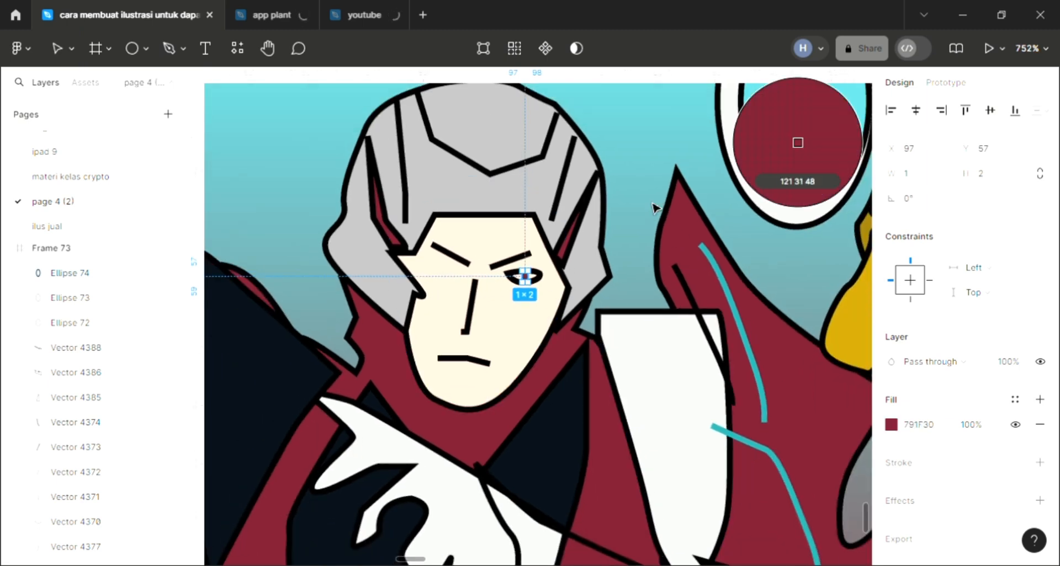
pyautogui.click(559, 290)
pyautogui.press('Escape')
# Try a black inside stroke of weight 1 on the large figure's red pupil and undo it.
pyautogui.scroll(3, 538, 301)
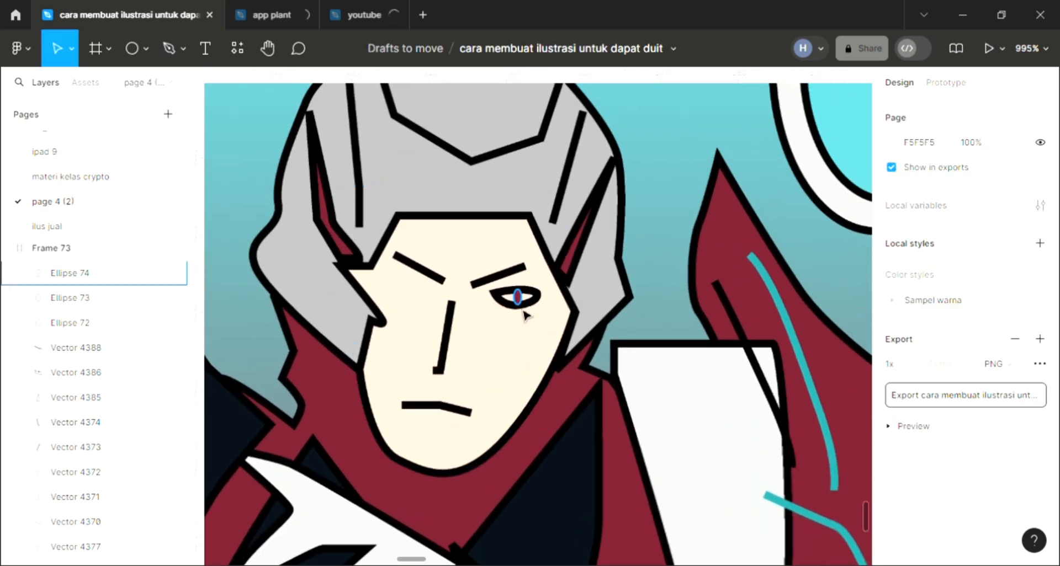
pyautogui.scroll(8, 524, 313)
pyautogui.click(525, 291)
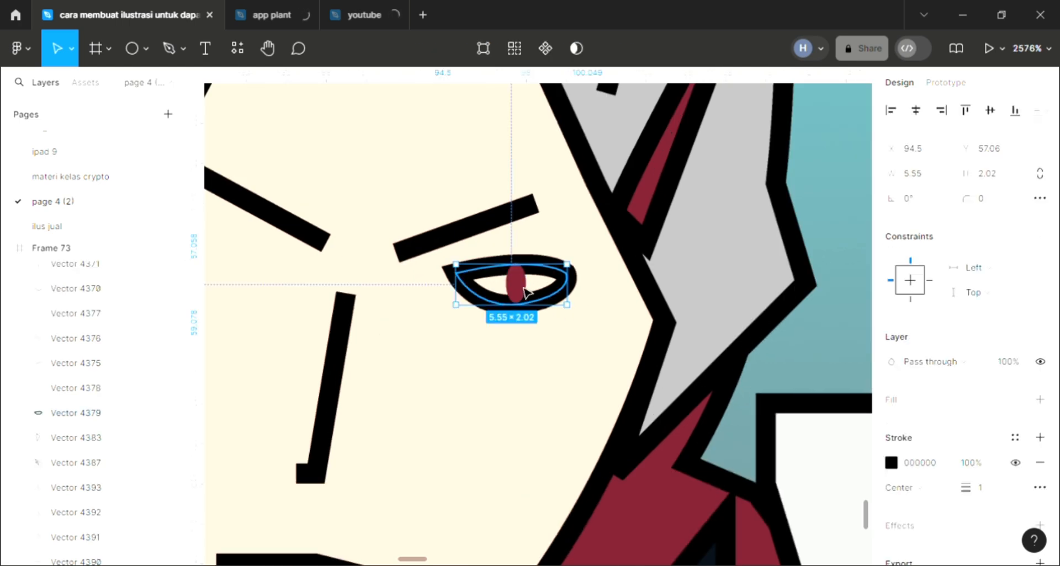
pyautogui.click(523, 288)
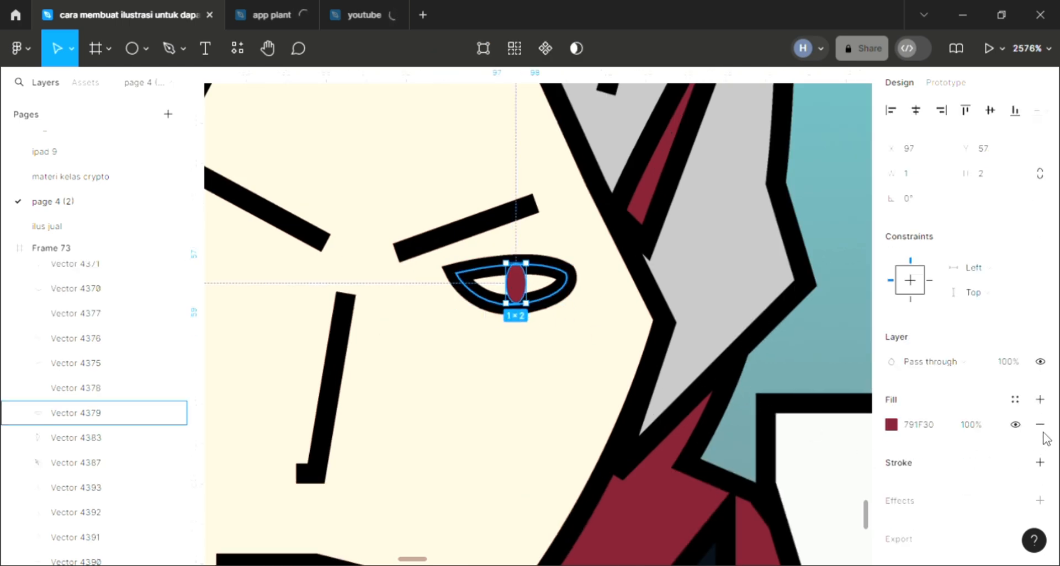
pyautogui.click(1040, 463)
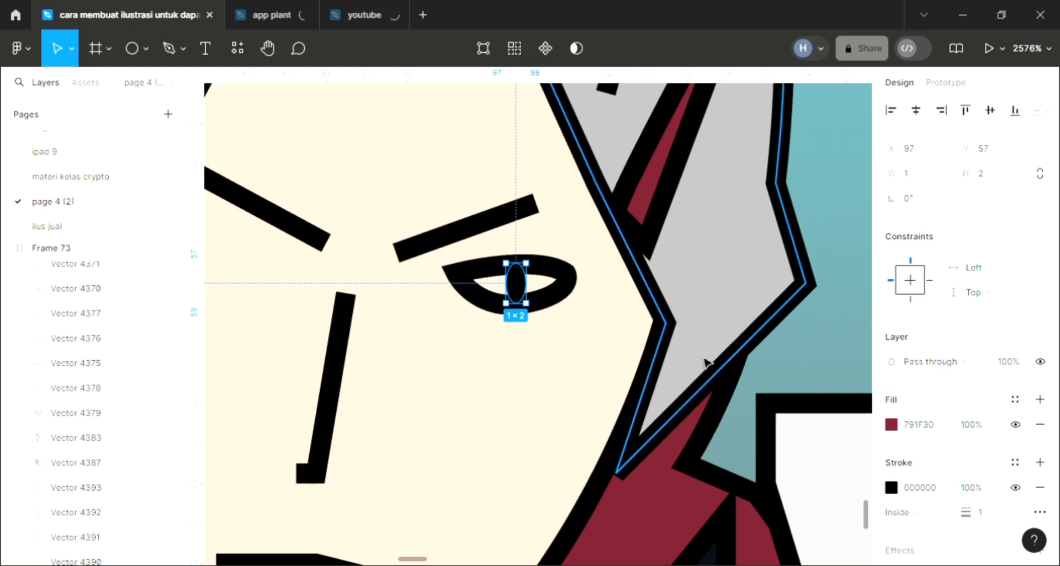
pyautogui.hotkey('ctrl', 'z')
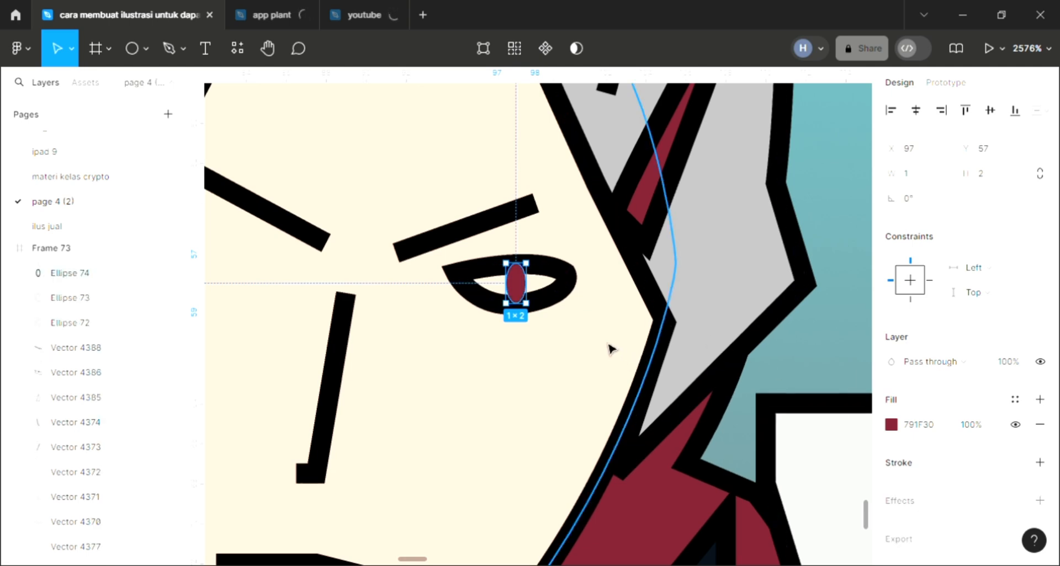
# Duplicate the large figure's pupil and eye outline together, placing the copy beneath the other eyebrow beside the hair lock.
pyautogui.scroll(-2, 611, 349)
pyautogui.click(611, 349)
pyautogui.scroll(-2, 611, 349)
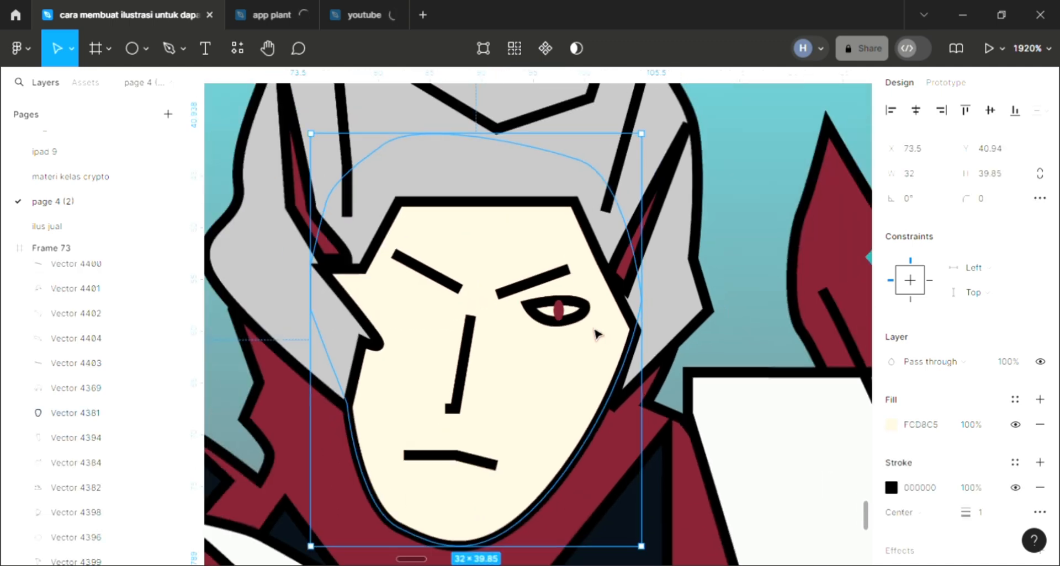
pyautogui.click(568, 314)
pyautogui.click(559, 311)
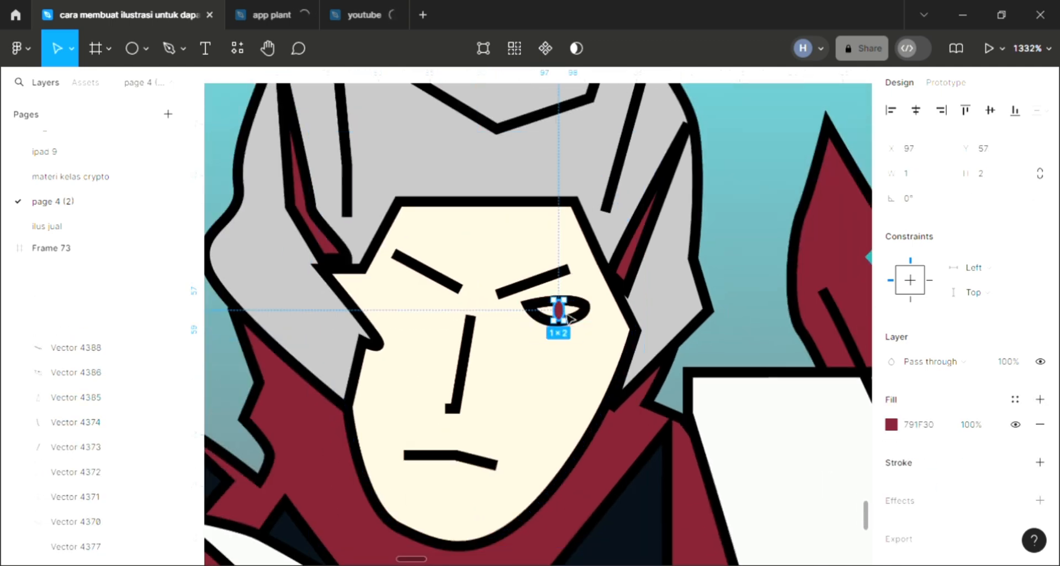
pyautogui.moveTo(417, 310); pyautogui.dragTo(414, 307)
pyautogui.hotkey('ctrl', 'z')
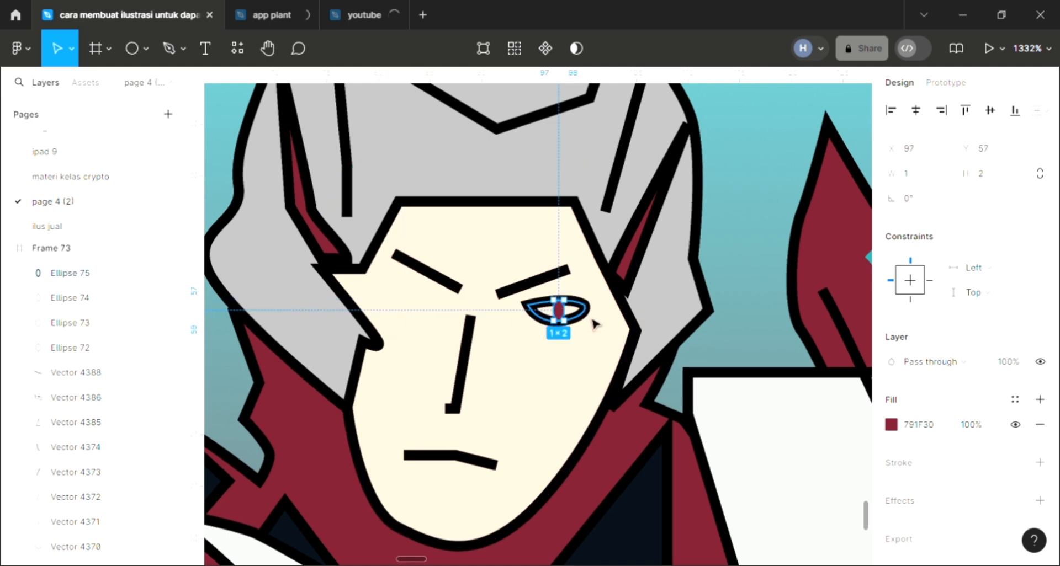
pyautogui.keyDown('shift'); pyautogui.click(570, 316); pyautogui.keyUp('shift')
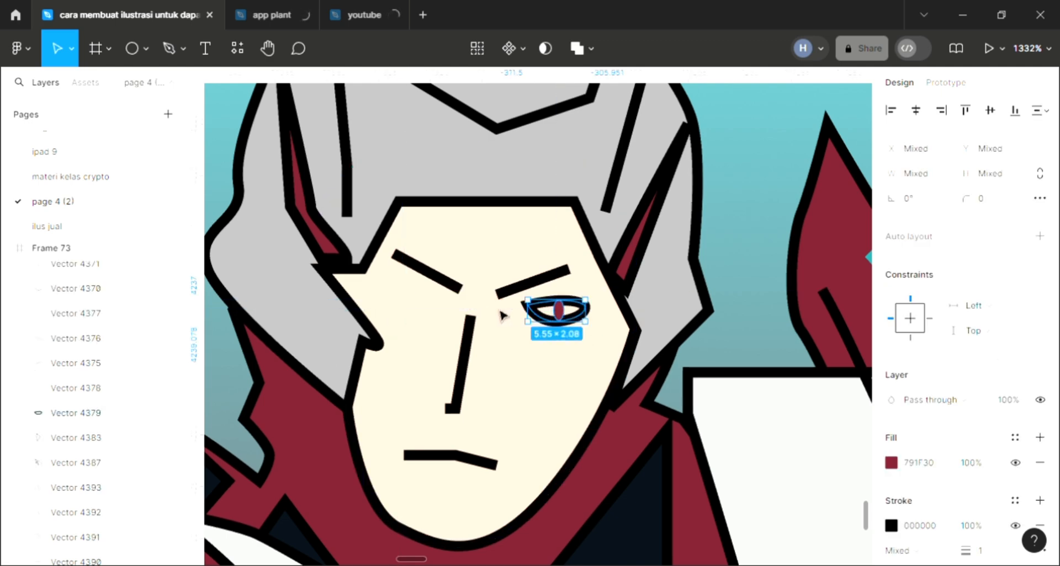
pyautogui.moveTo(500, 312); pyautogui.dragTo(439, 309)
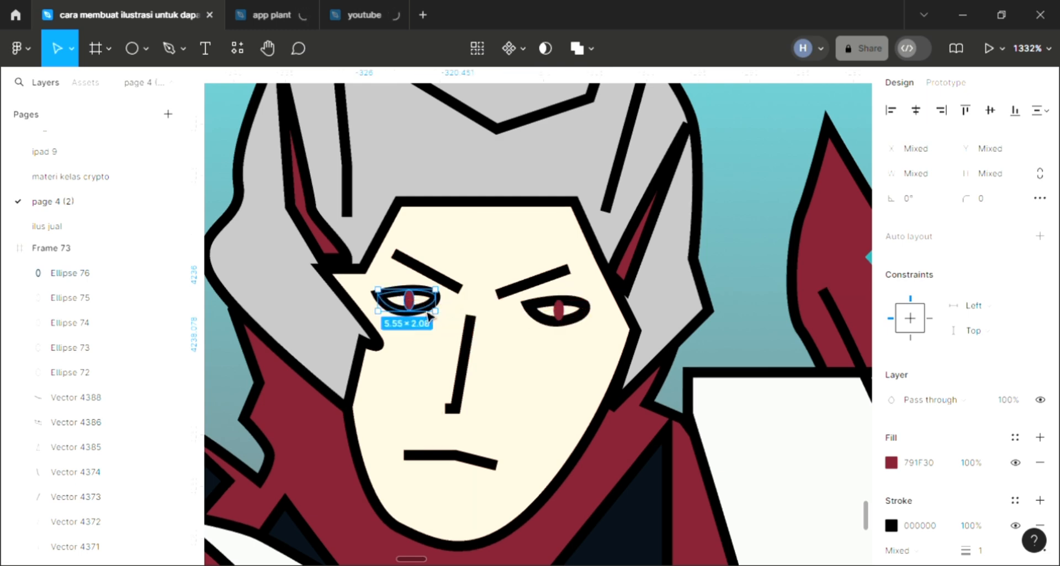
# Flip the copied eye horizontally so it mirrors the original, keeping it beneath its eyebrow.
pyautogui.rightClick(430, 316)
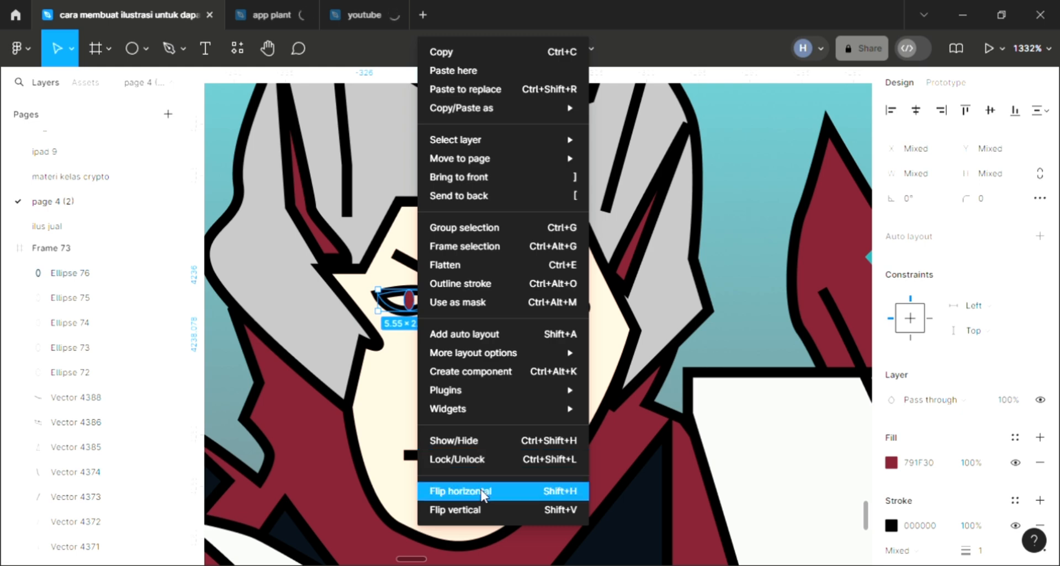
pyautogui.click(467, 490)
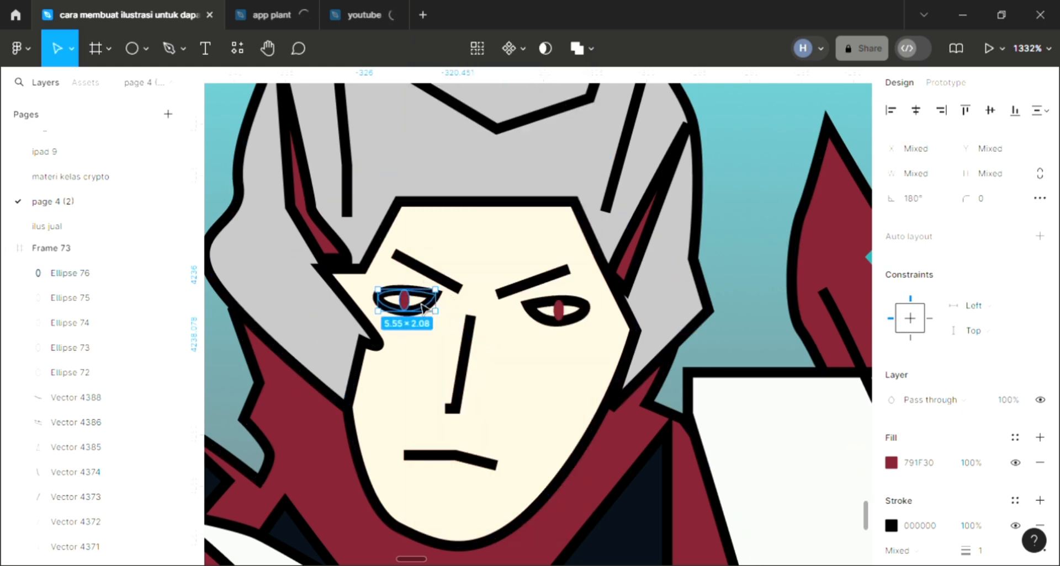
pyautogui.moveTo(423, 307)
pyautogui.mouseDown()
pyautogui.moveTo(414, 320)
pyautogui.moveTo(416, 306)
pyautogui.mouseUp()
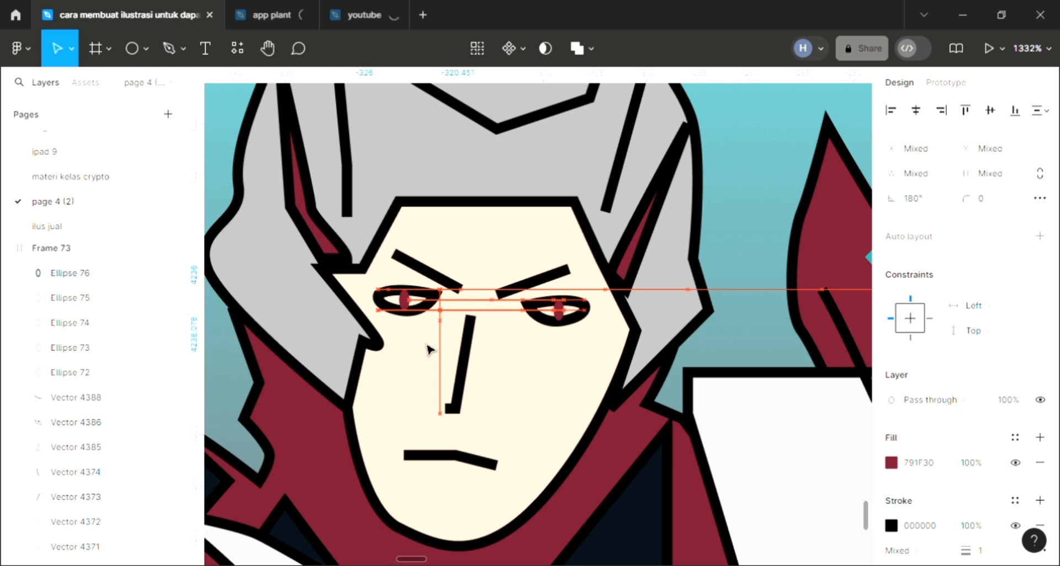
# Delete the end point of the nose line's short lower segment, leaving only the slanted stroke.
pyautogui.click(458, 417)
pyautogui.doubleClick(458, 418)
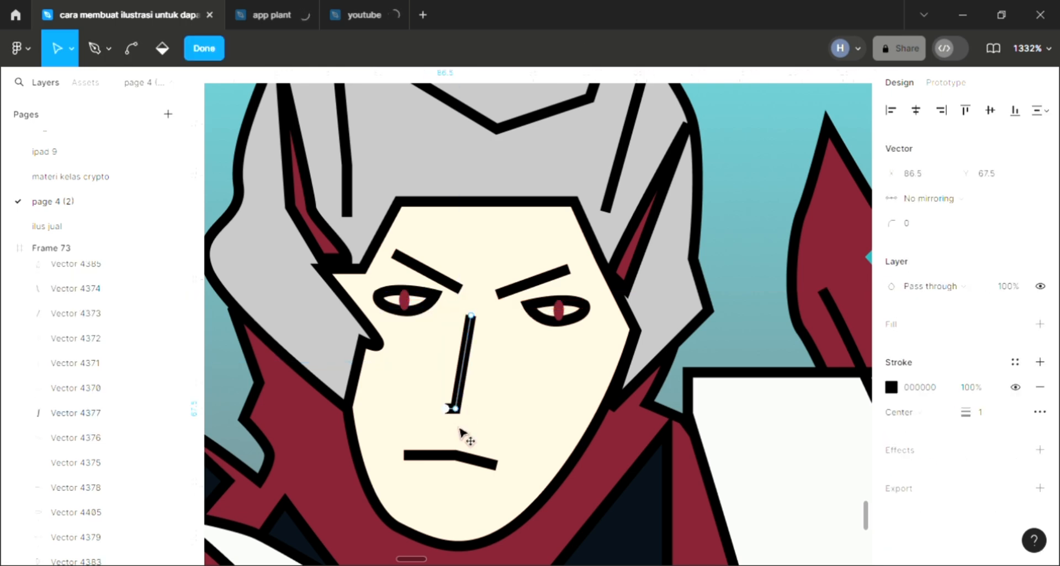
pyautogui.press('Escape')
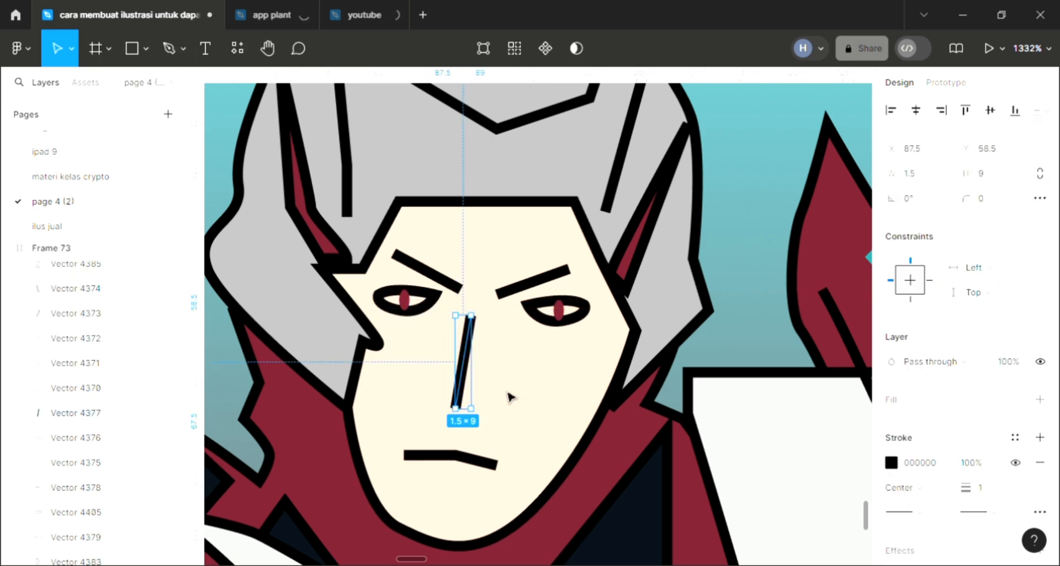
pyautogui.click(509, 398)
pyautogui.scroll(-2, 509, 397)
pyautogui.scroll(-3, 509, 396)
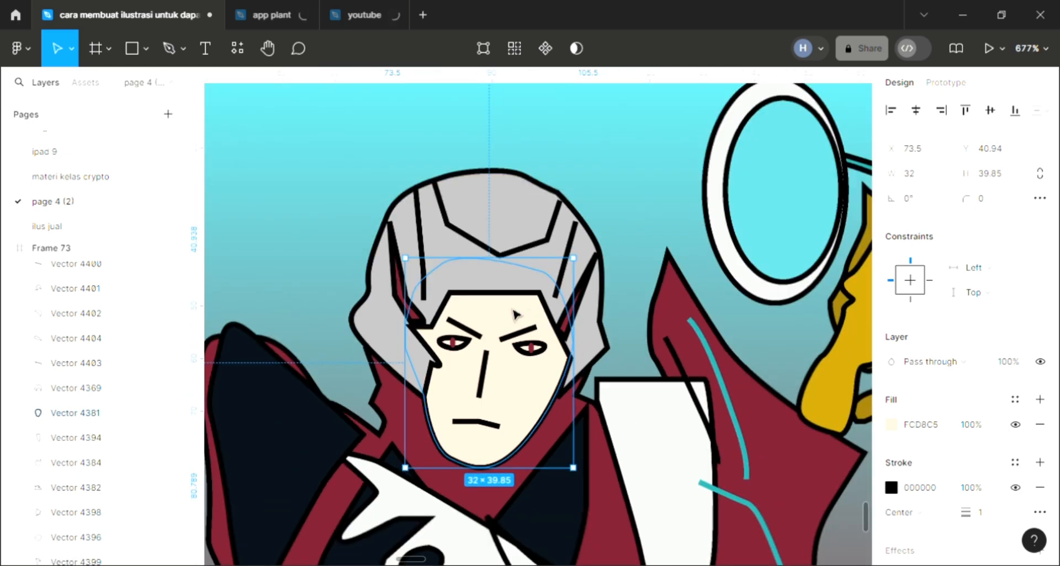
pyautogui.scroll(3, 472, 344)
pyautogui.doubleClick(459, 355)
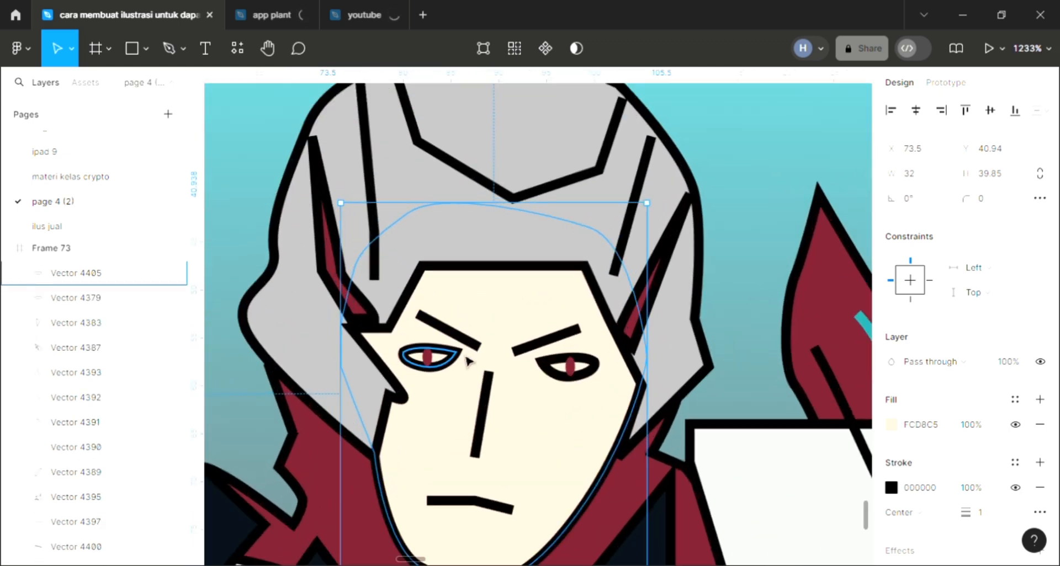
pyautogui.click(550, 380)
pyautogui.doubleClick(546, 373)
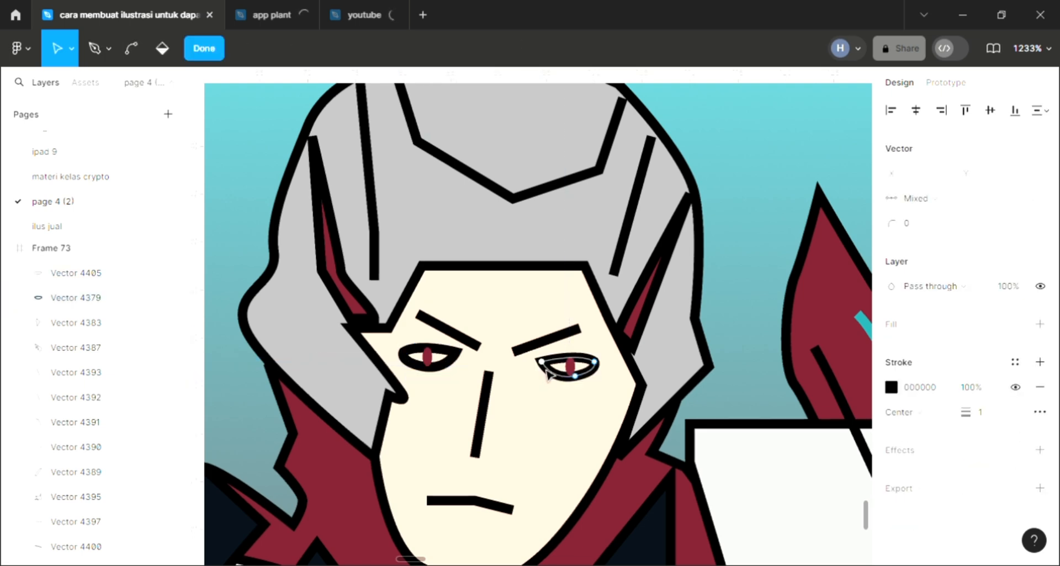
pyautogui.click(543, 366)
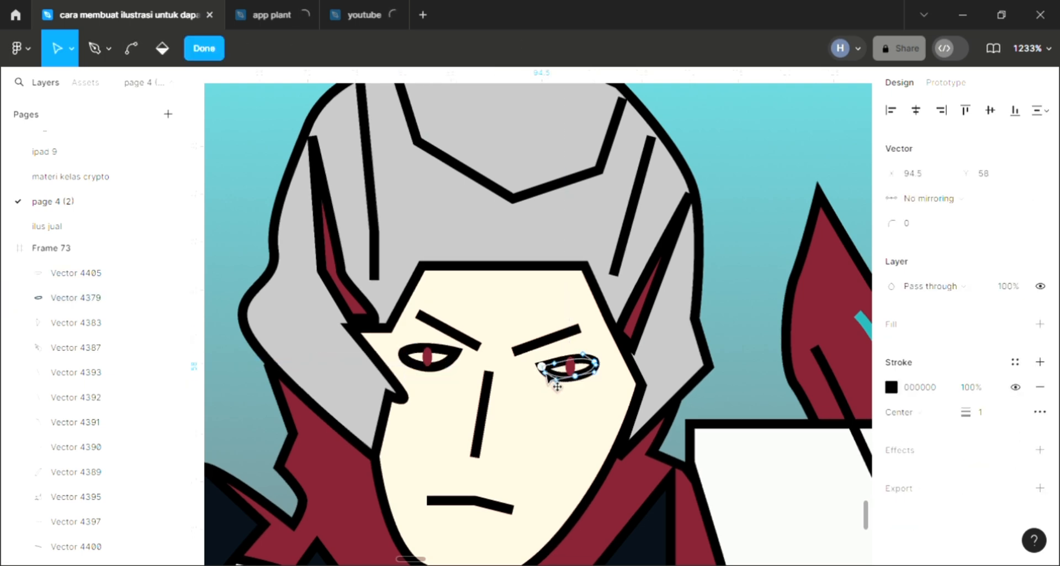
pyautogui.click(453, 360)
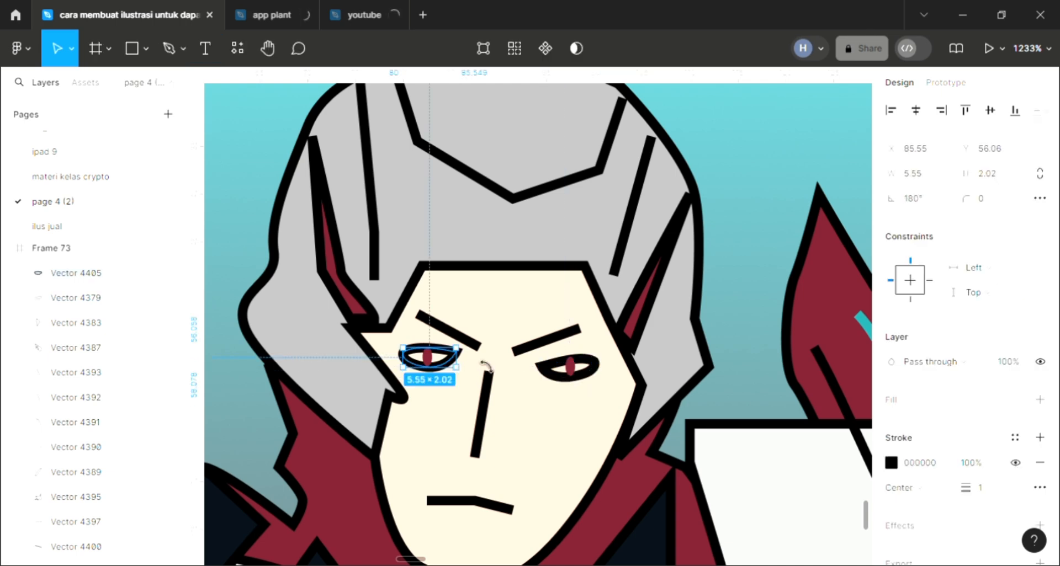
pyautogui.click(485, 365)
pyautogui.doubleClick(458, 357)
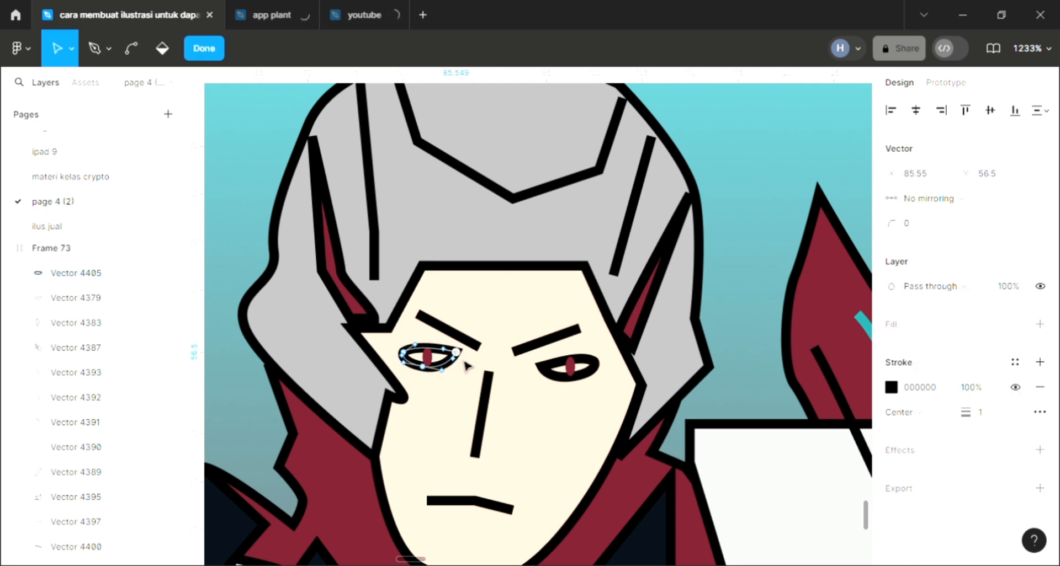
pyautogui.doubleClick(522, 327)
pyautogui.press('Escape')
# Add a fill to the narrow triangle under the white blade on the large figure's cape, using dark navy 080F19.
pyautogui.scroll(-4, 523, 327)
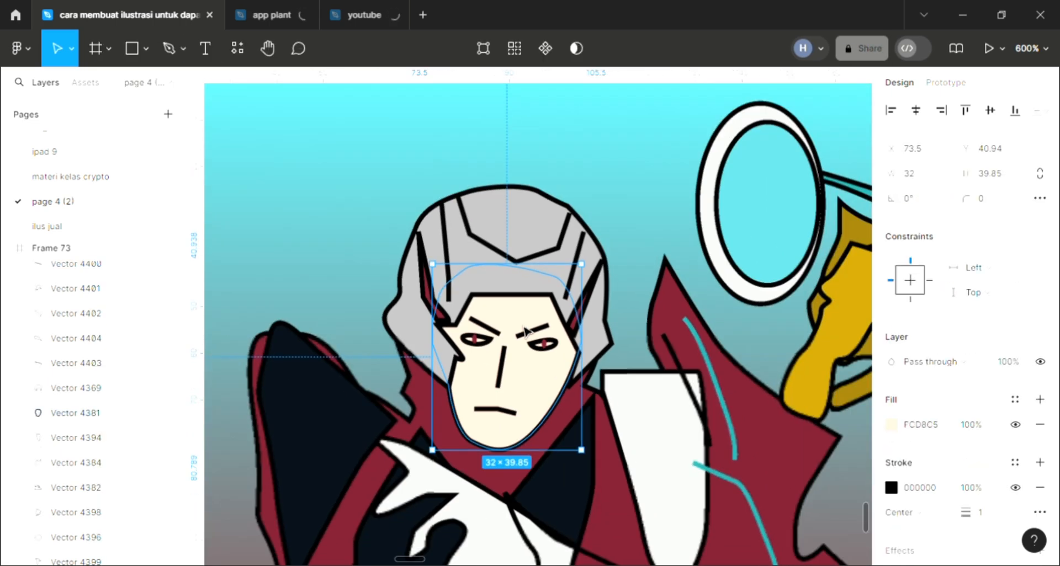
pyautogui.scroll(-5, 524, 331)
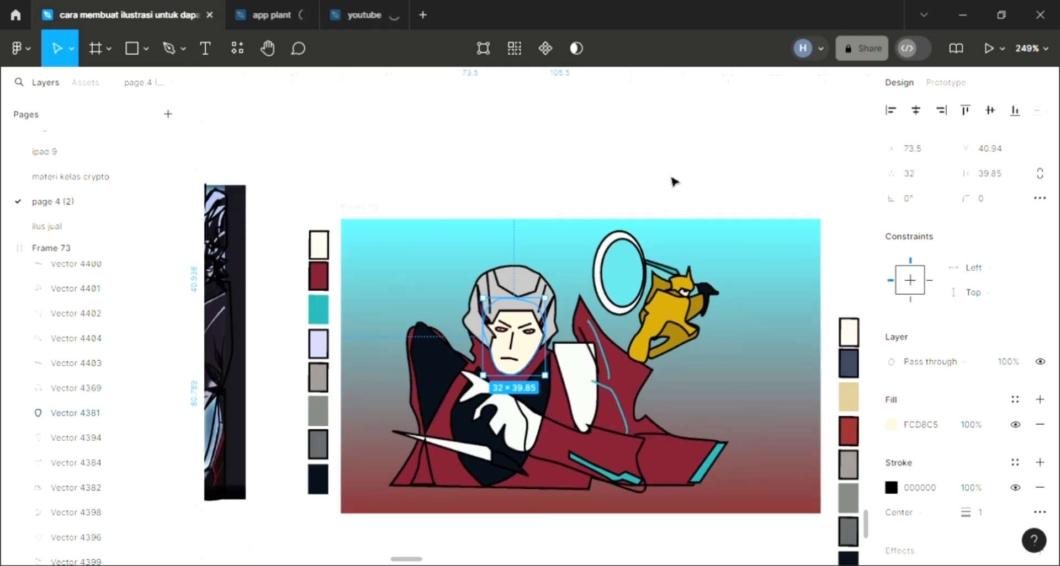
pyautogui.click(673, 181)
pyautogui.scroll(-2, 673, 181)
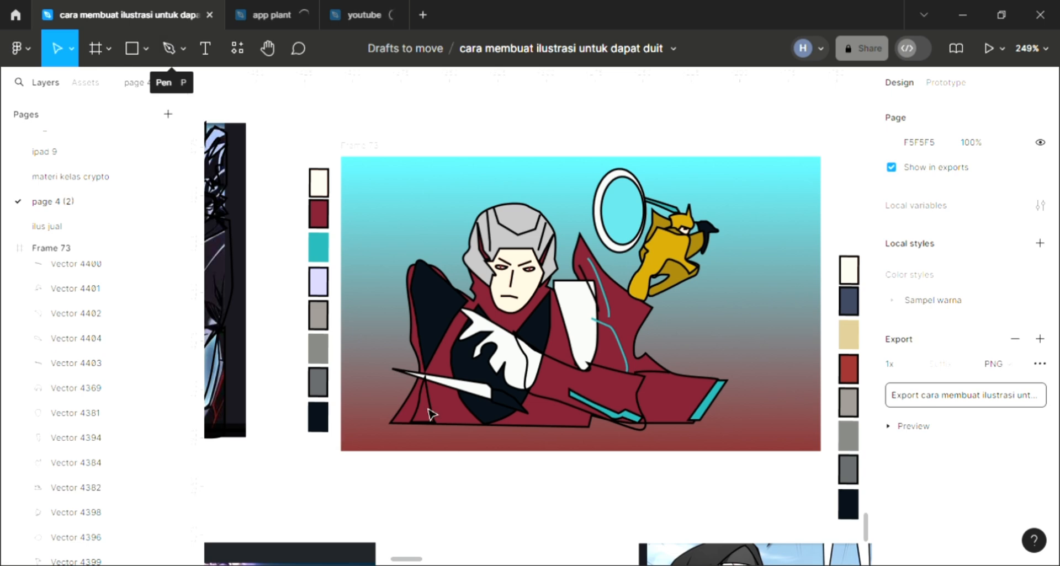
pyautogui.scroll(4, 423, 403)
pyautogui.click(449, 424)
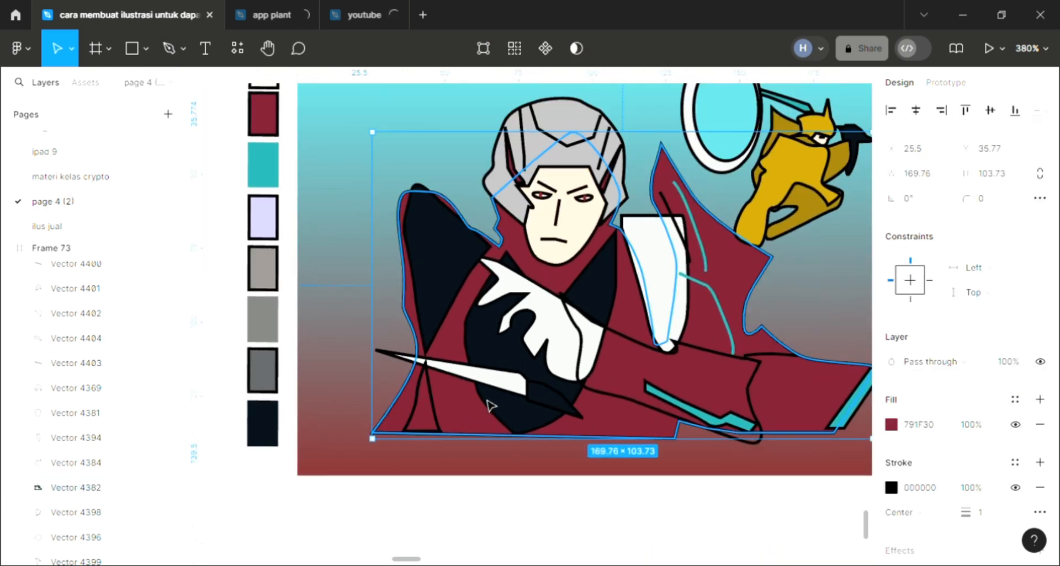
pyautogui.click(423, 407)
pyautogui.click(1040, 400)
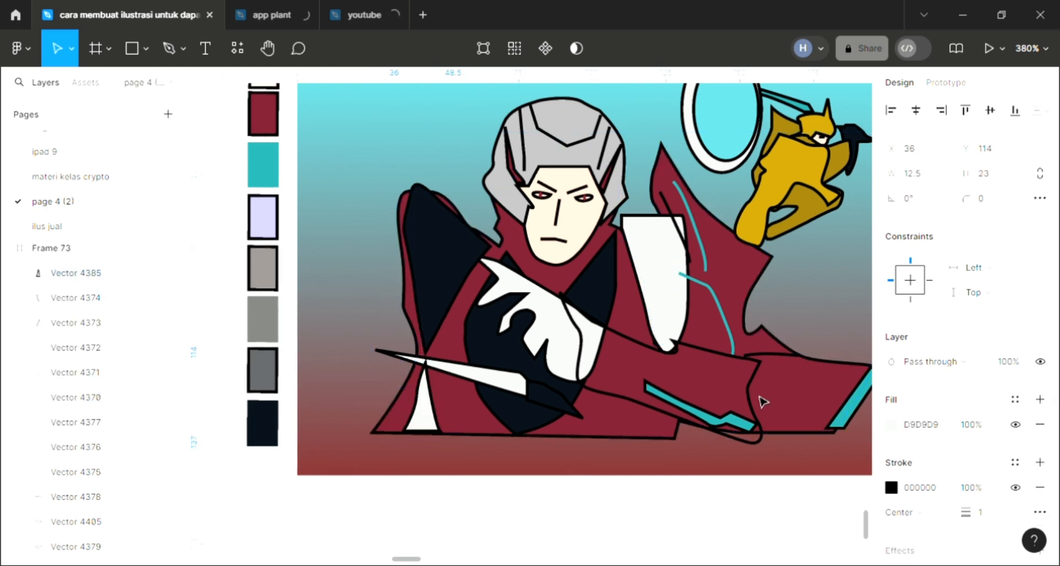
pyautogui.press('i')
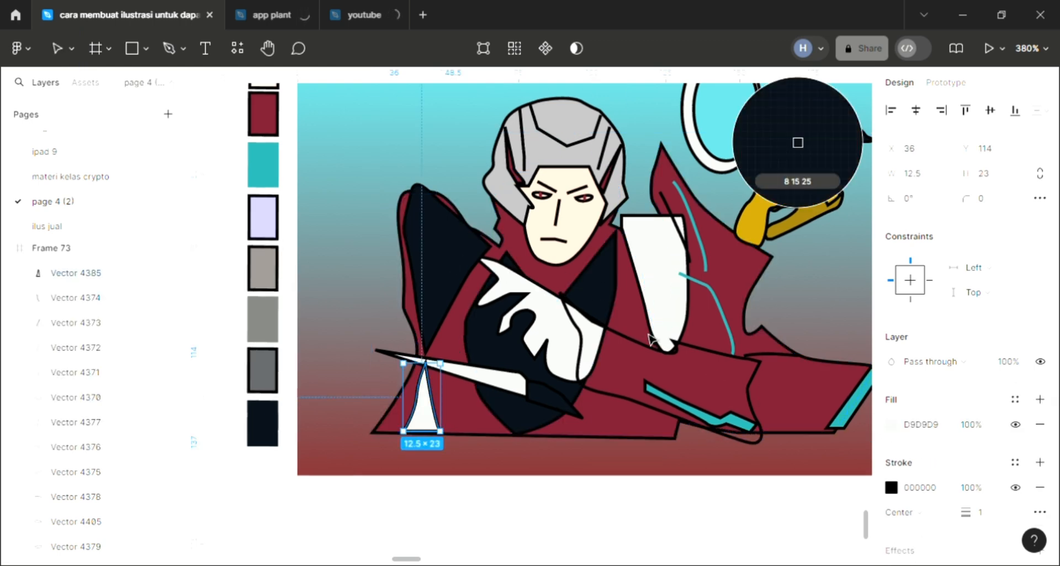
pyautogui.click(493, 337)
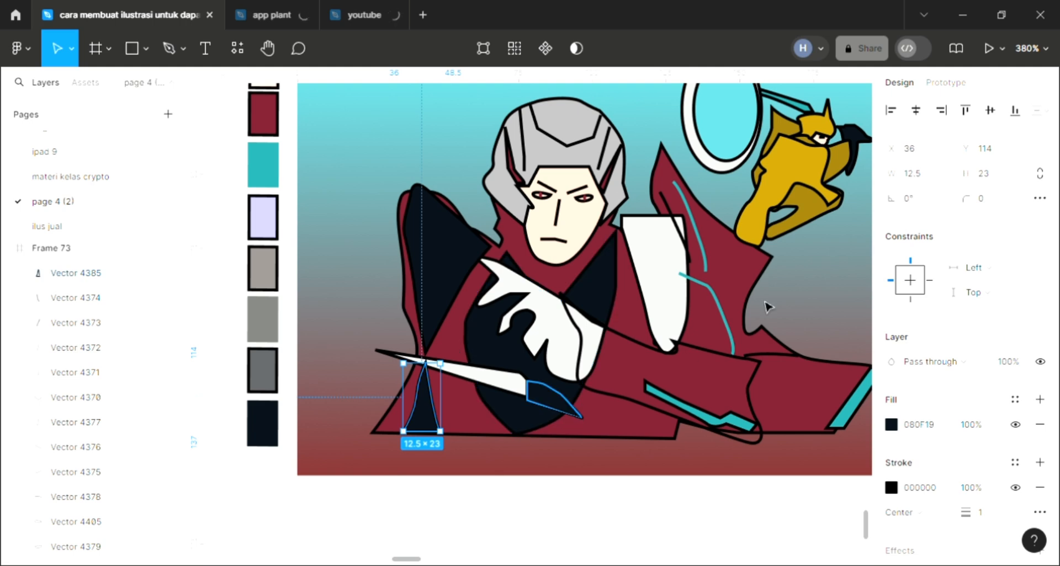
# Recolour the black line crossing the white collar's edge with the teal sampled from the sleeve trim.
pyautogui.click(676, 221)
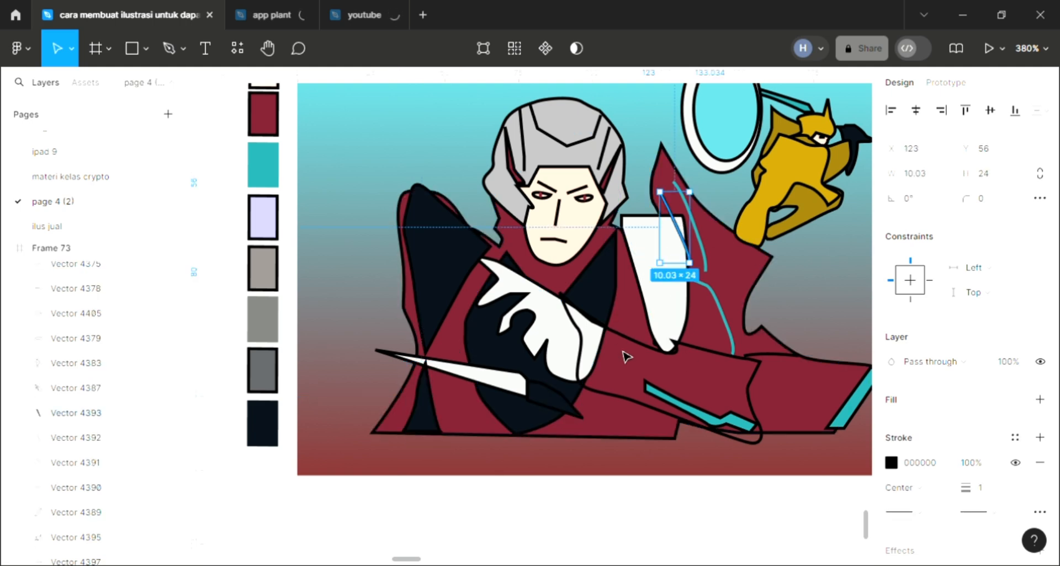
pyautogui.hscroll(1, 626, 356)
pyautogui.click(831, 404)
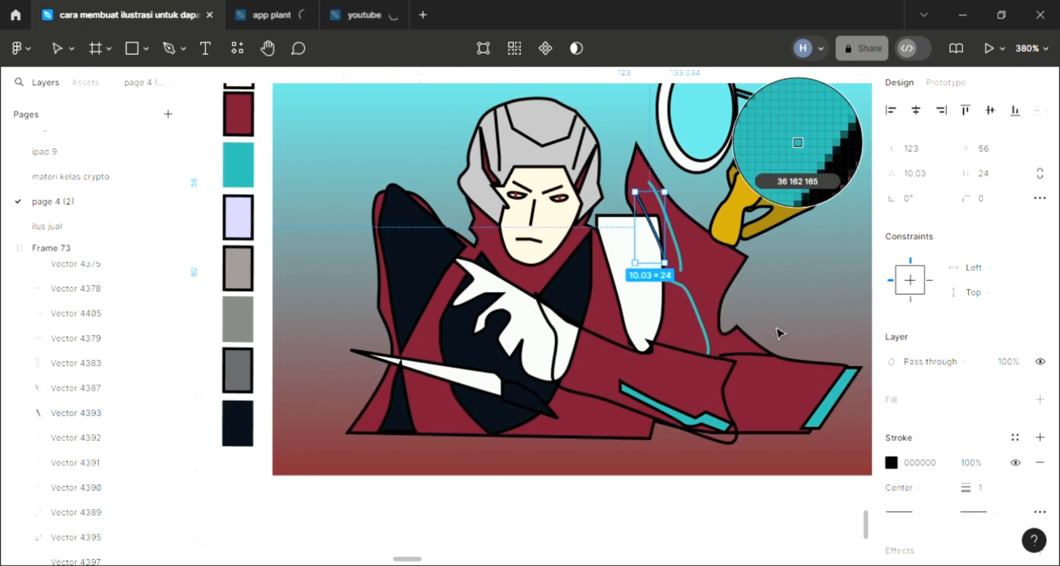
pyautogui.click(808, 294)
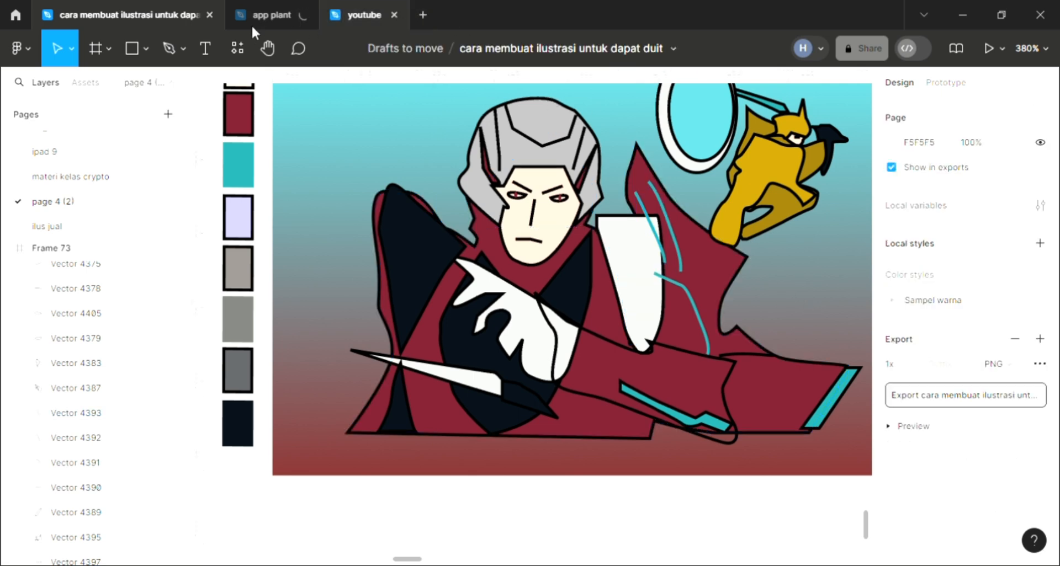
# Draw an open curved line, about 14.6 × 22.5, down the yellow figure's body and leg with the Pen tool.
pyautogui.click(169, 48)
pyautogui.hscroll(1, 739, 235)
pyautogui.hscroll(1, 739, 235)
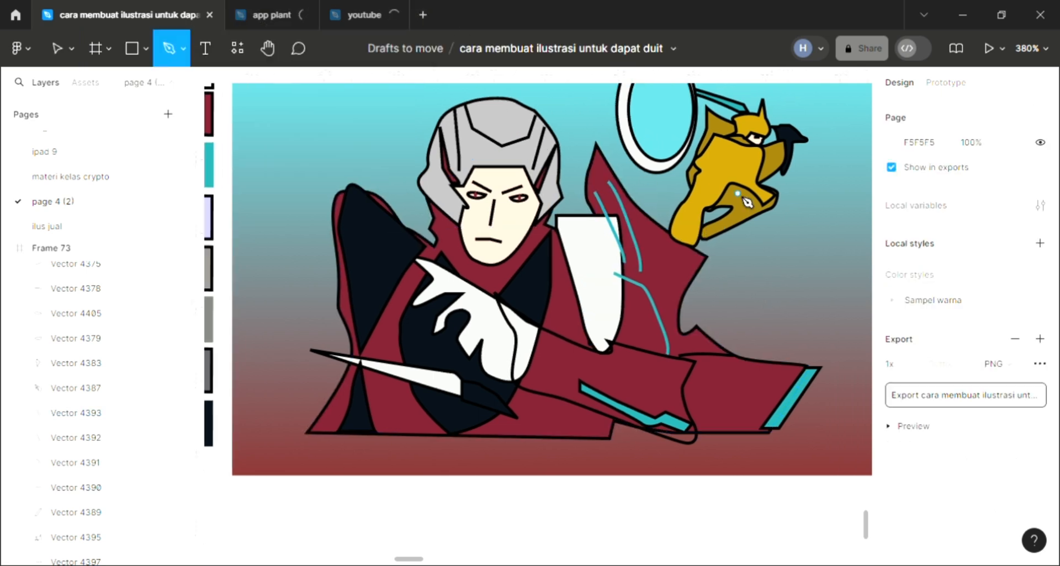
pyautogui.scroll(5, 757, 230)
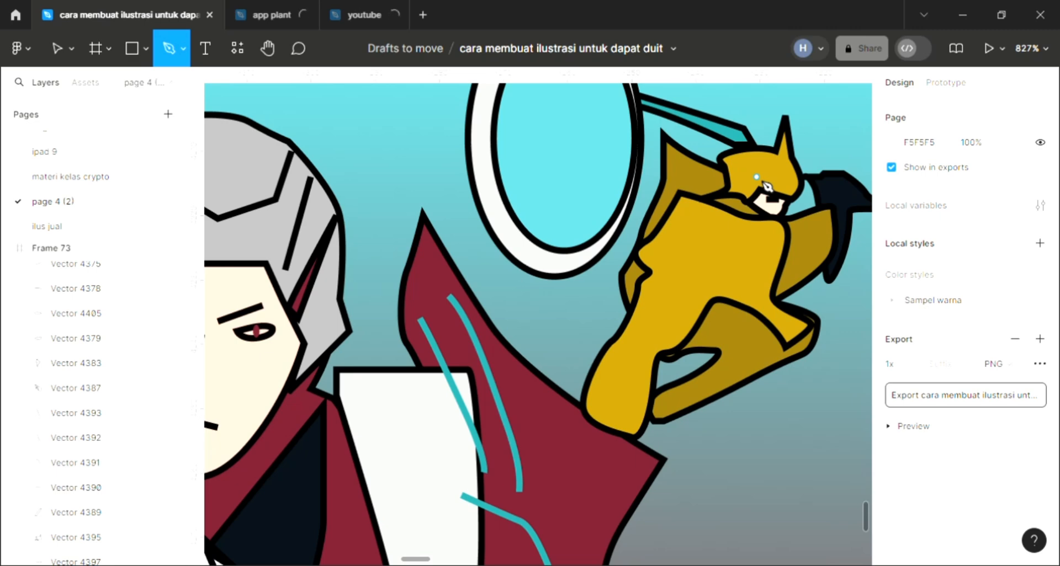
pyautogui.scroll(-2, 727, 246)
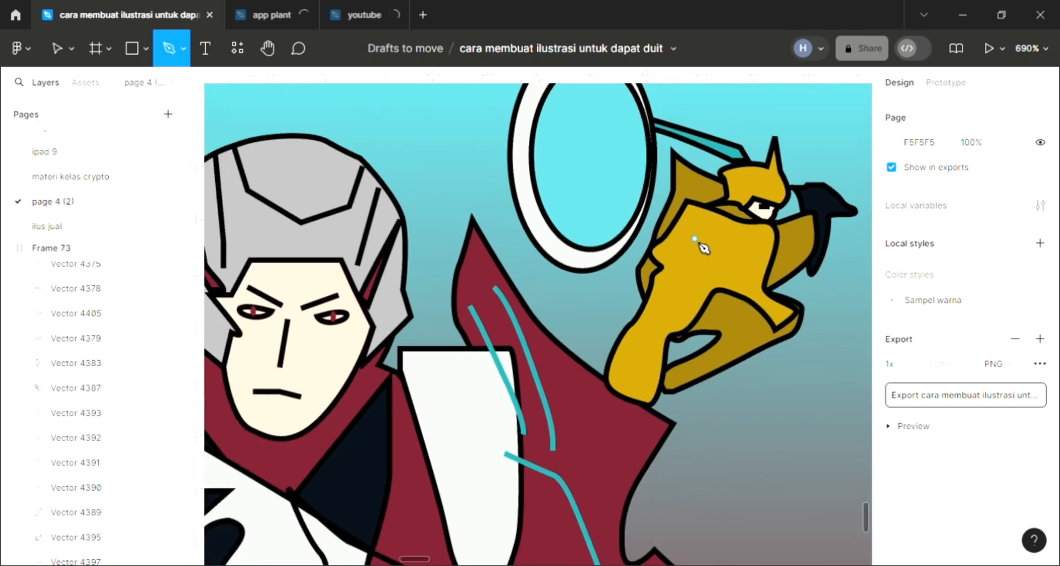
pyautogui.moveTo(636, 360); pyautogui.dragTo(633, 392)
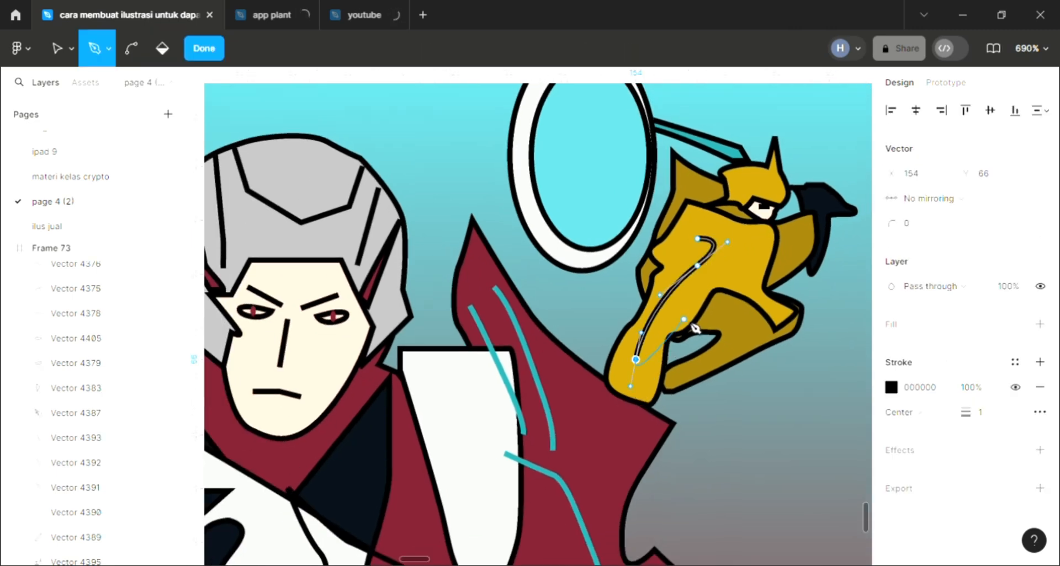
pyautogui.press('Escape')
pyautogui.press('Escape')
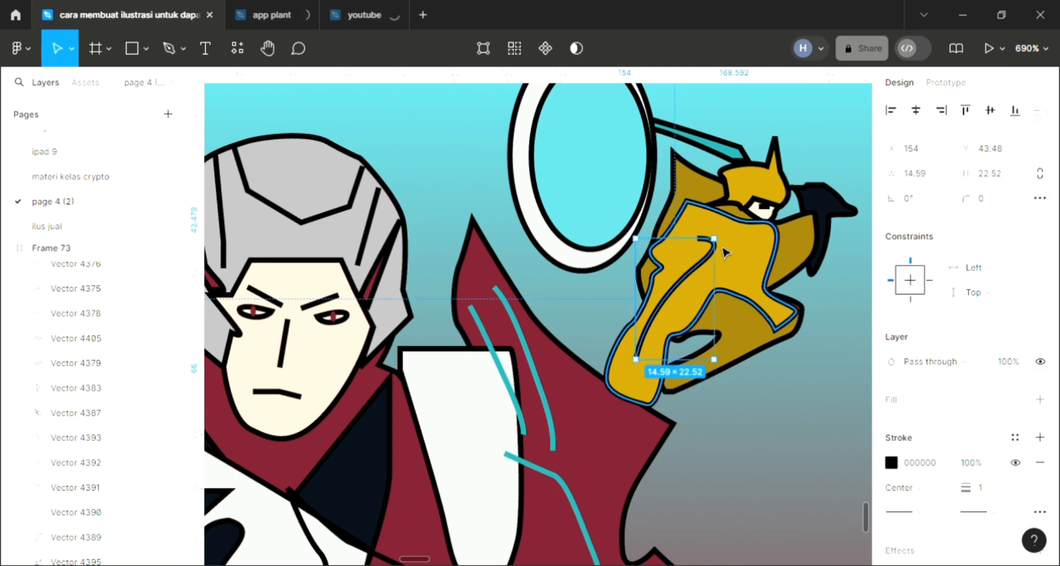
# Recolour the curved body line's stroke with the darker gold 997A0C sampled from the yellow figure's rear shape.
pyautogui.press('i')
pyautogui.click(807, 257)
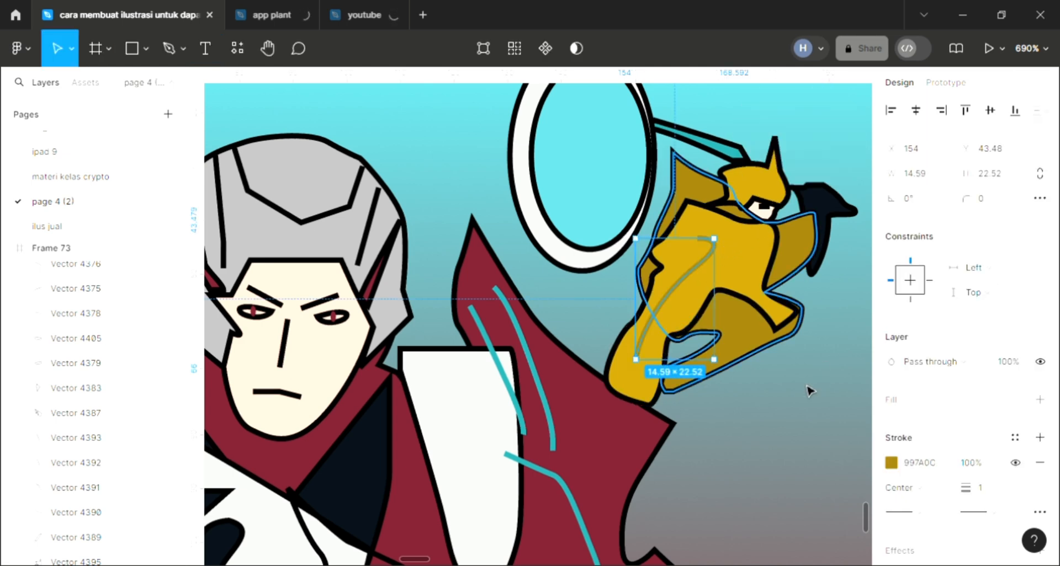
pyautogui.click(809, 391)
pyautogui.scroll(-3, 784, 383)
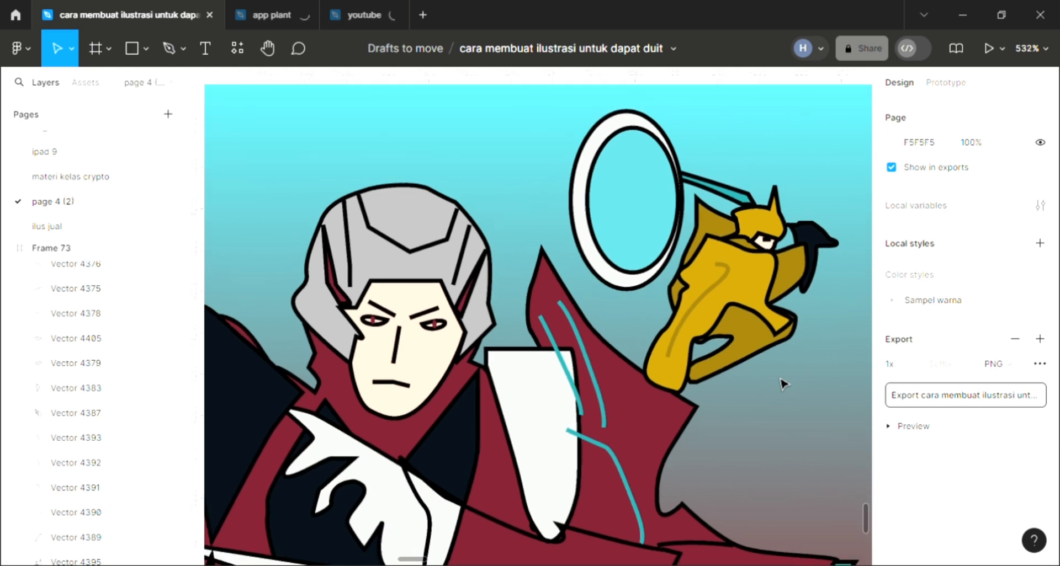
pyautogui.click(169, 48)
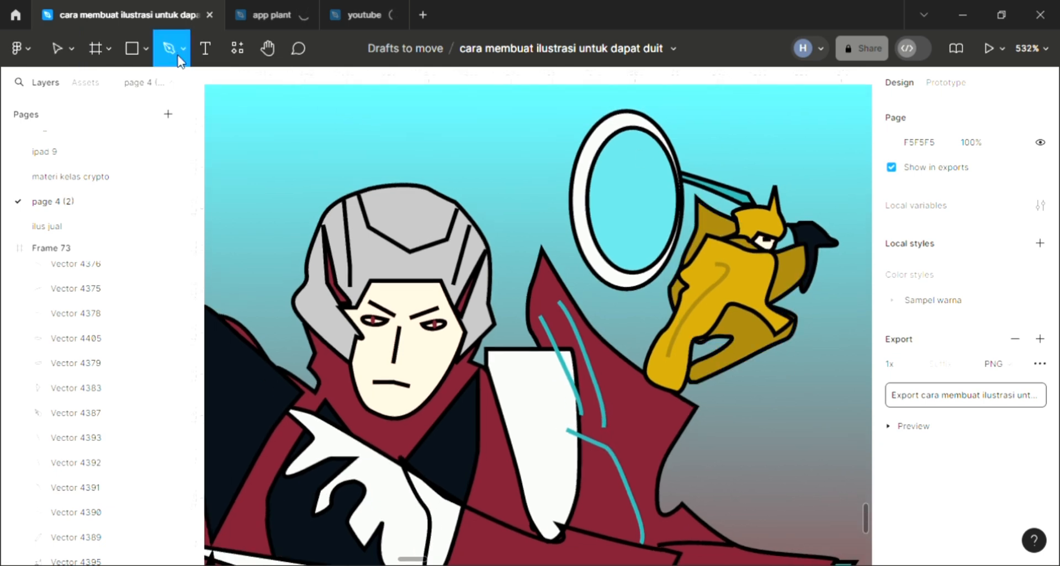
pyautogui.scroll(-2, 603, 250)
pyautogui.scroll(-1, 604, 251)
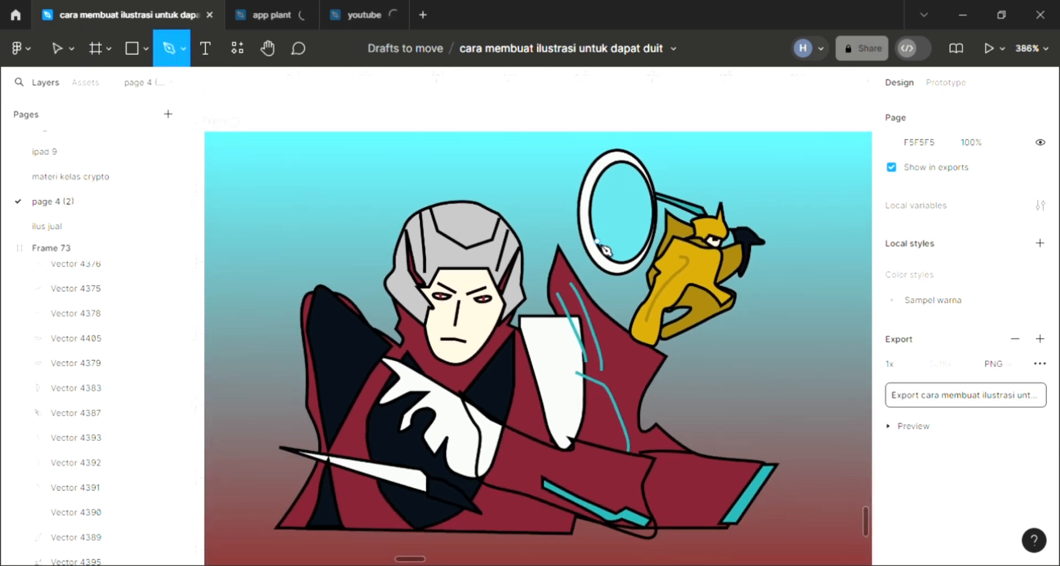
pyautogui.scroll(-1, 605, 251)
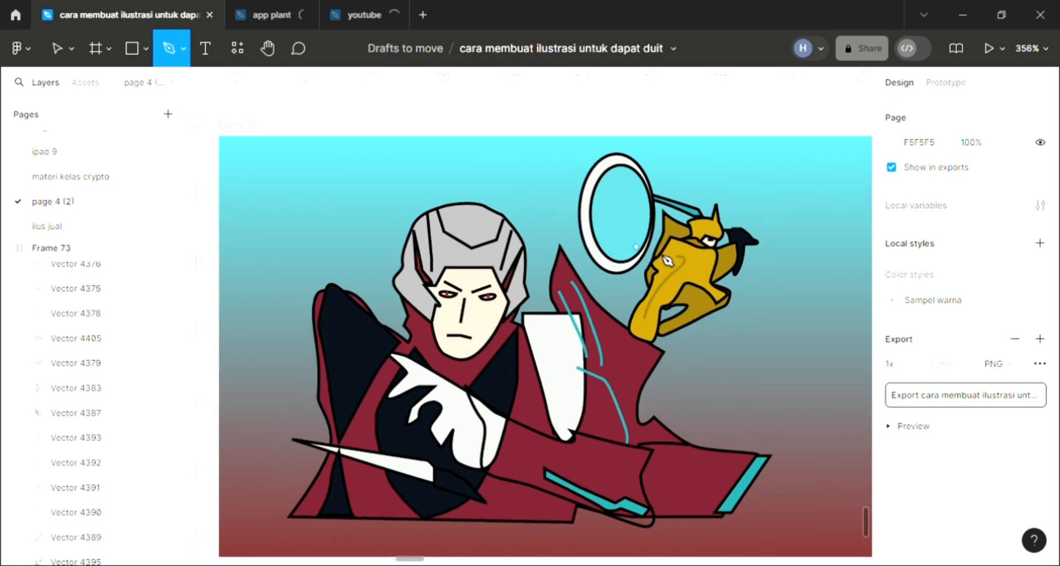
pyautogui.hscroll(2, 693, 271)
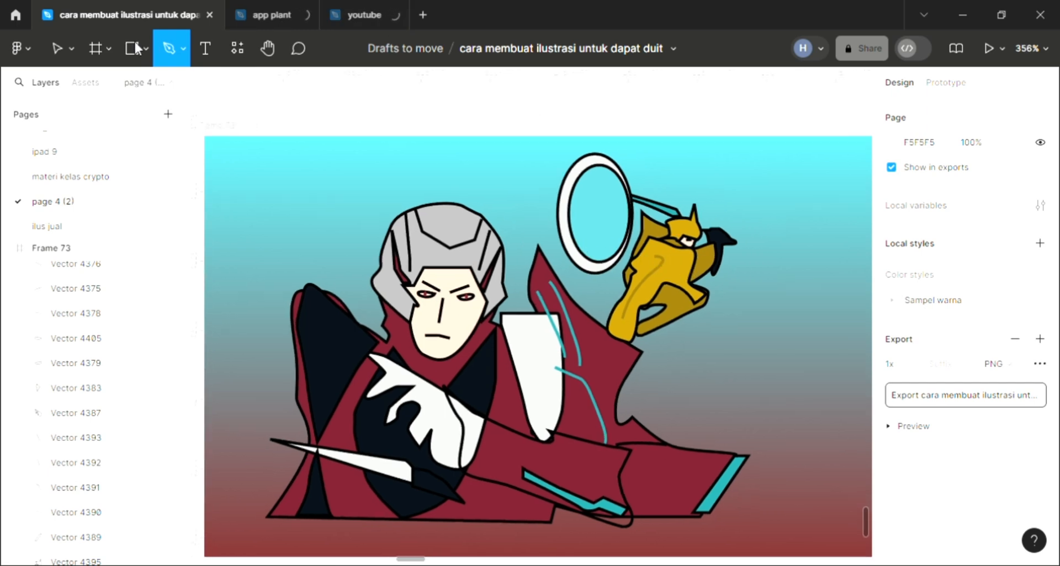
pyautogui.scroll(-2, 701, 232)
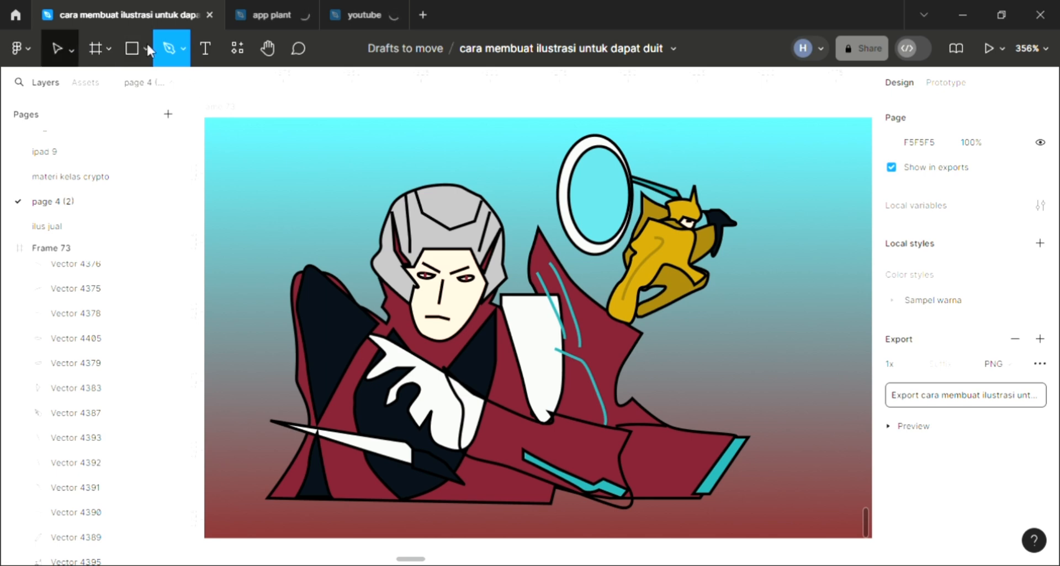
pyautogui.click(55, 48)
# Recolour the short black eye line on the yellow figure's face with the teal sampled from the large figure's cape lines.
pyautogui.scroll(1, 693, 223)
pyautogui.scroll(3, 694, 224)
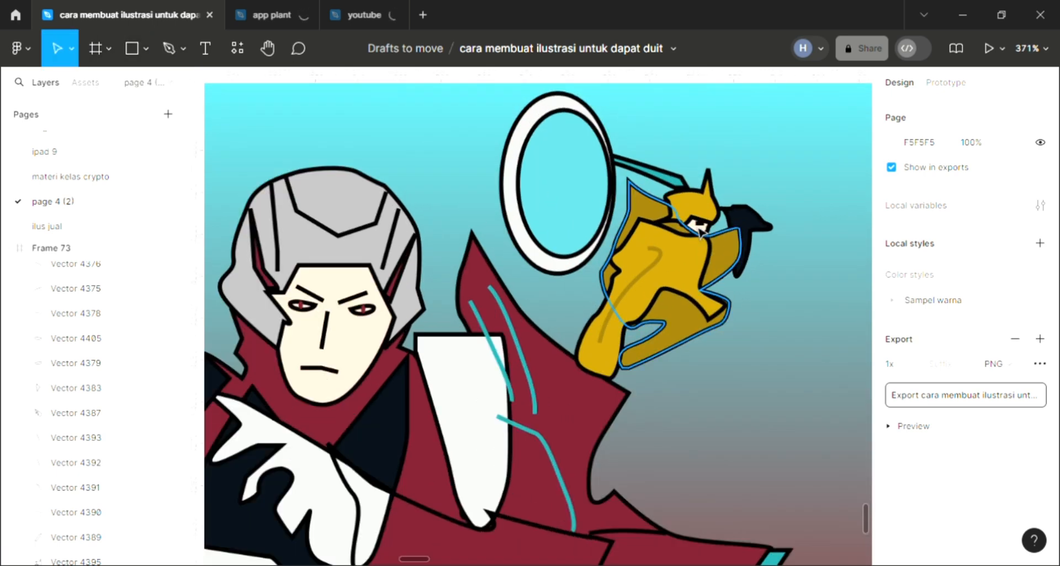
pyautogui.click(701, 228)
pyautogui.scroll(4, 704, 228)
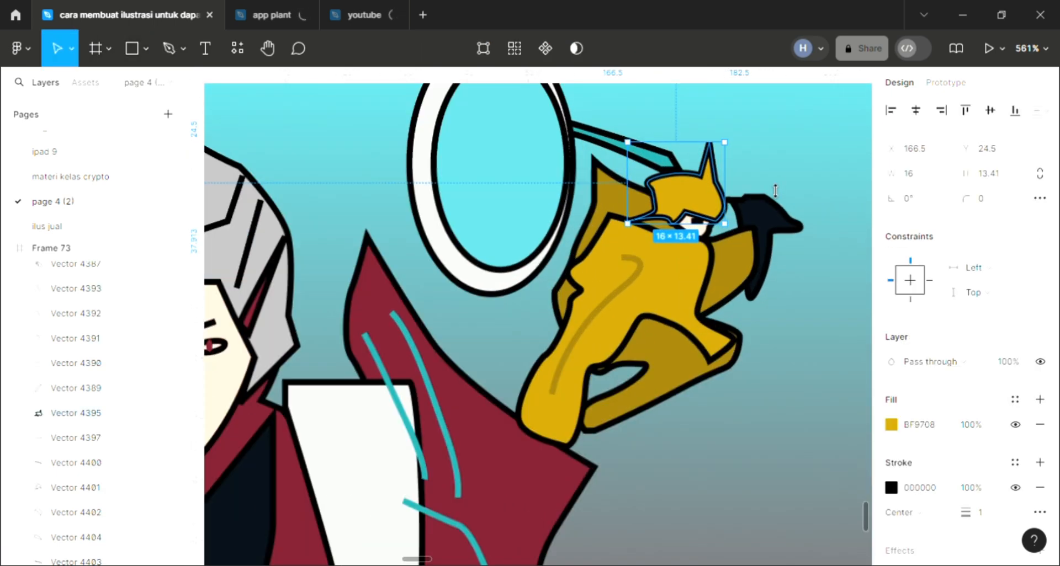
pyautogui.click(783, 153)
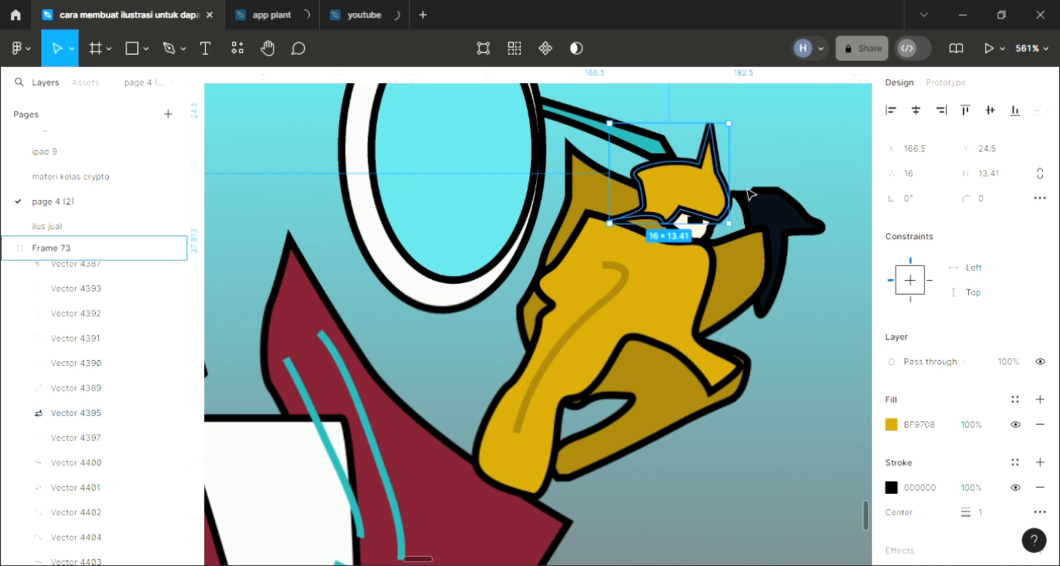
pyautogui.click(704, 232)
pyautogui.scroll(-2, 703, 231)
pyautogui.scroll(-1, 466, 346)
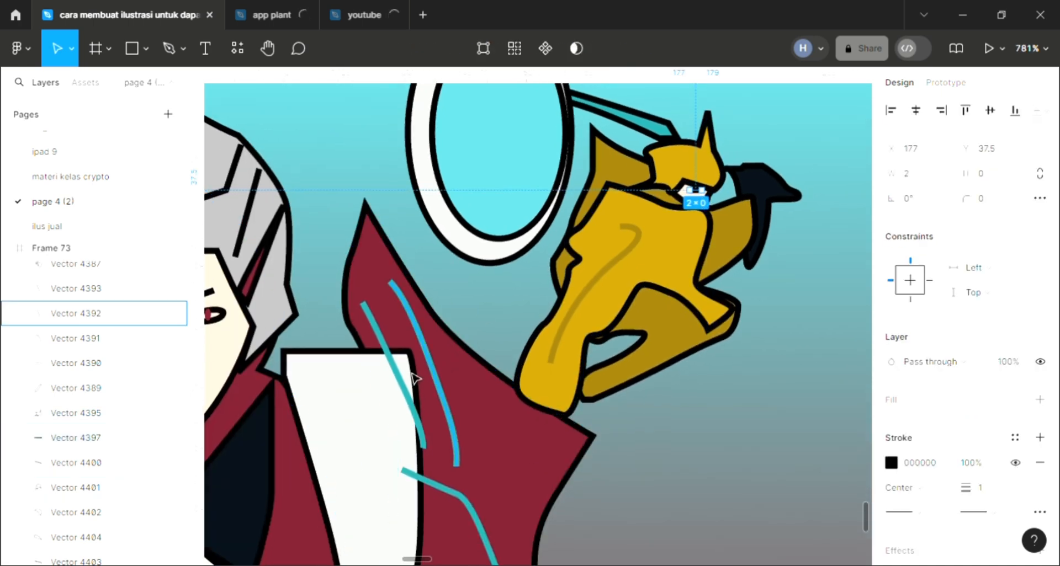
pyautogui.press('i')
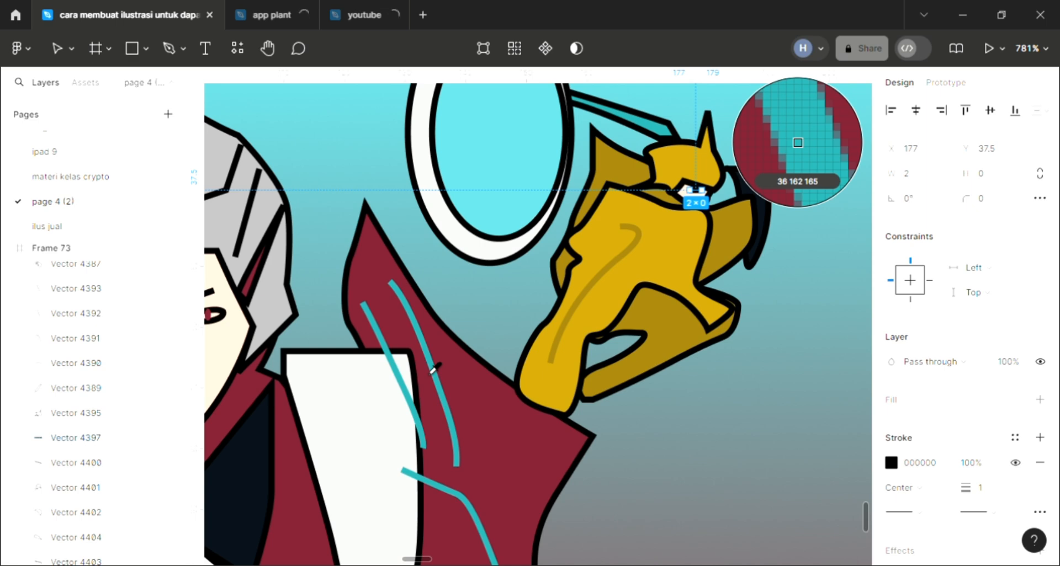
pyautogui.click(432, 371)
pyautogui.click(751, 387)
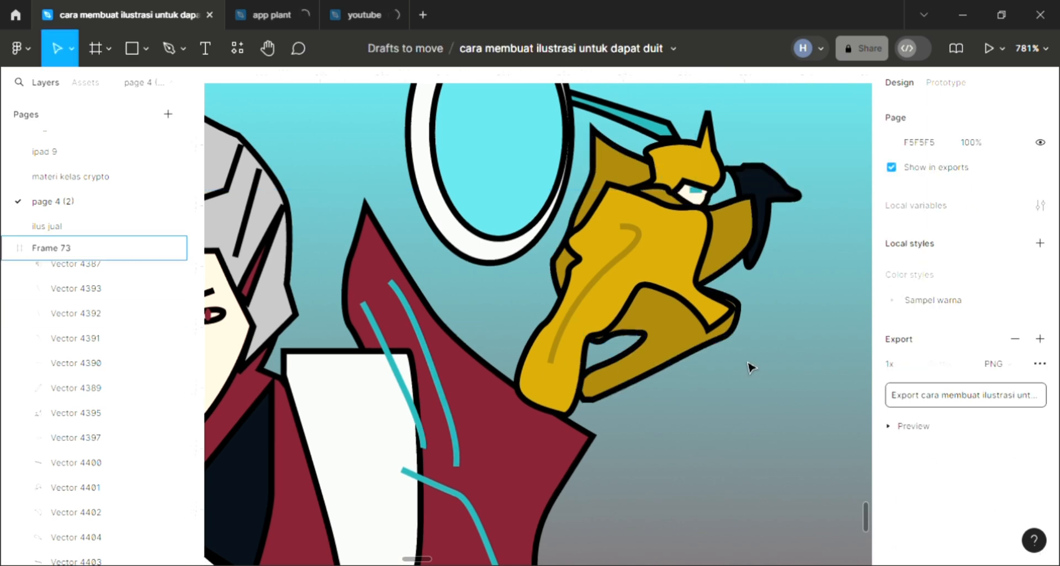
pyautogui.scroll(-6, 750, 368)
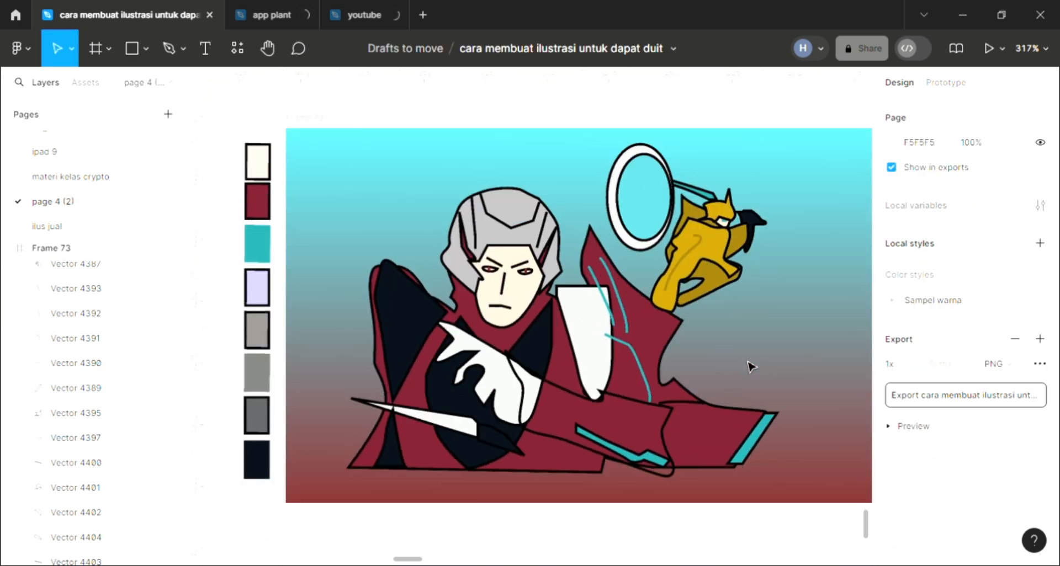
pyautogui.scroll(3, 710, 363)
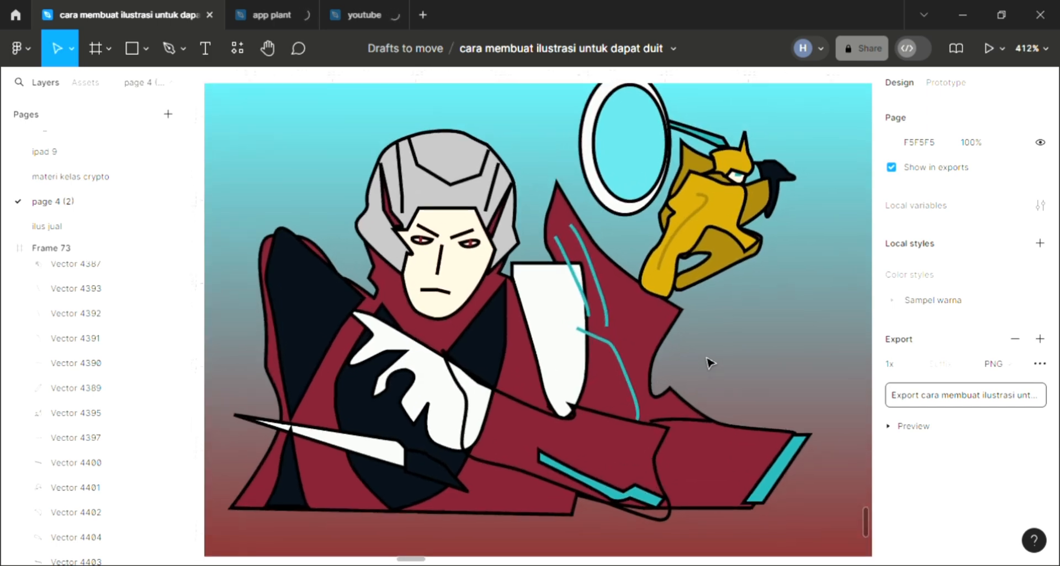
pyautogui.scroll(1, 709, 363)
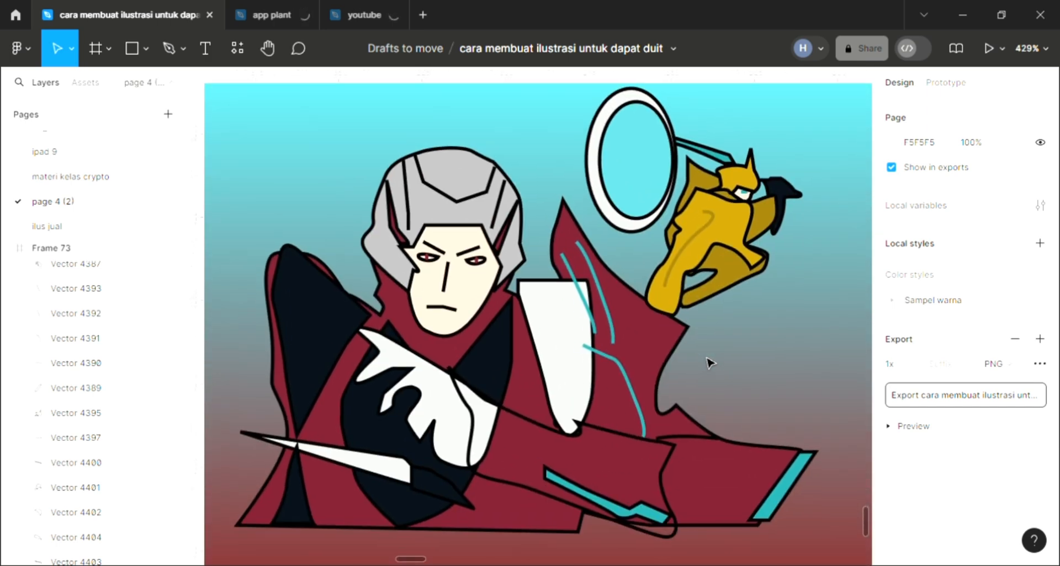